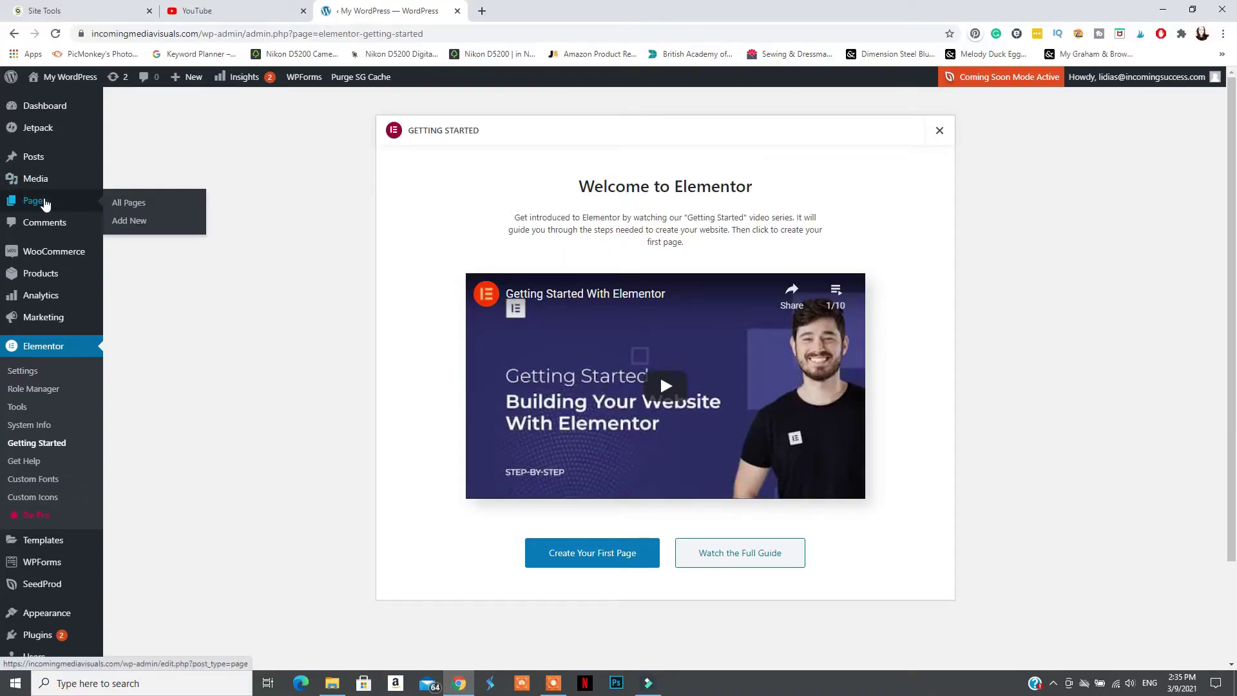
- Add a new page titled "Home" and publish it
click(137, 223)
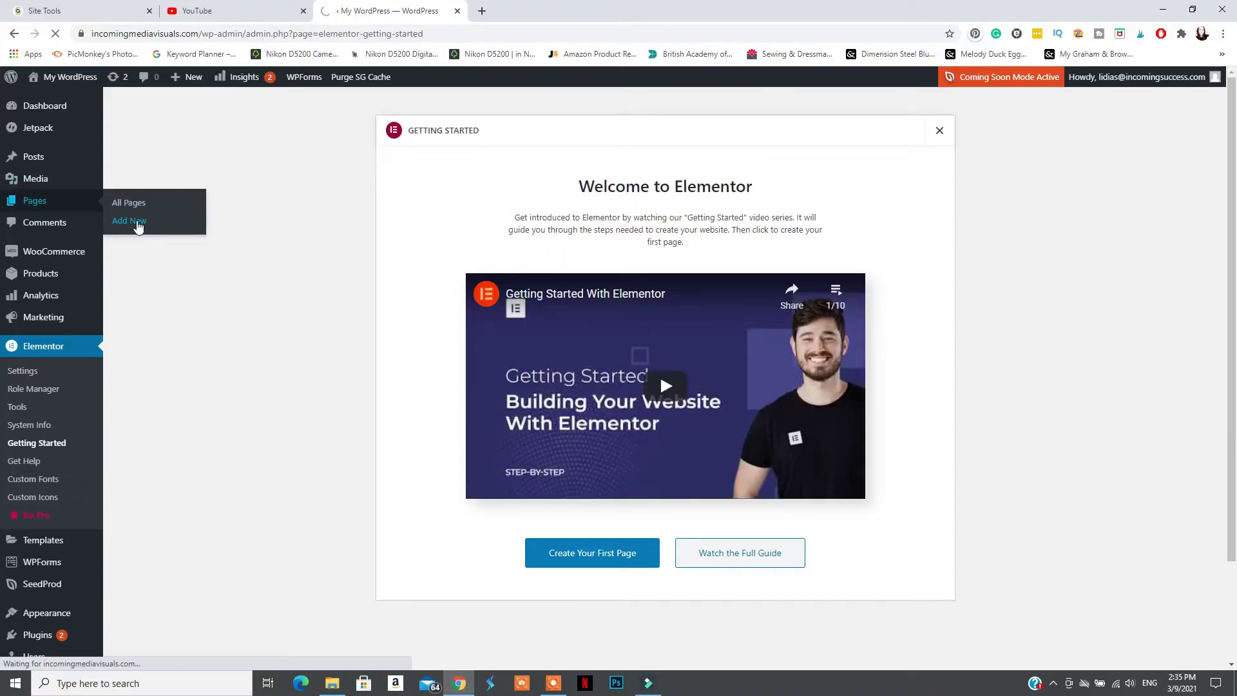
text(Home)
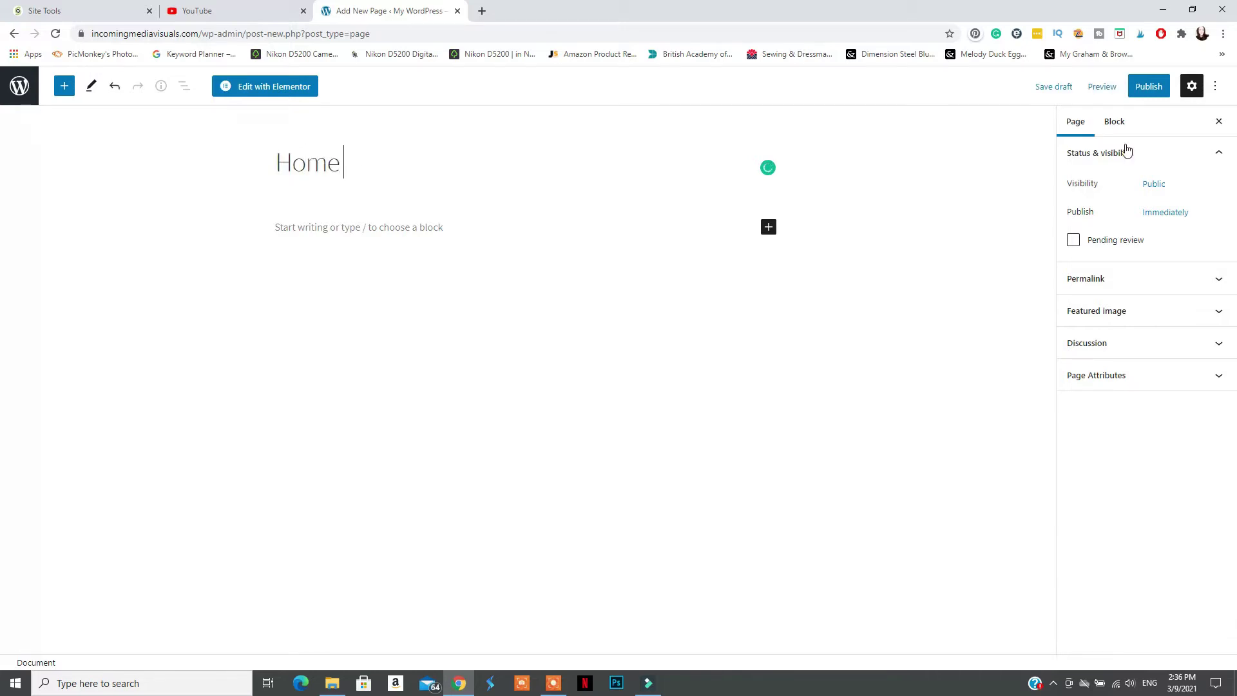
click(1149, 86)
click(1104, 88)
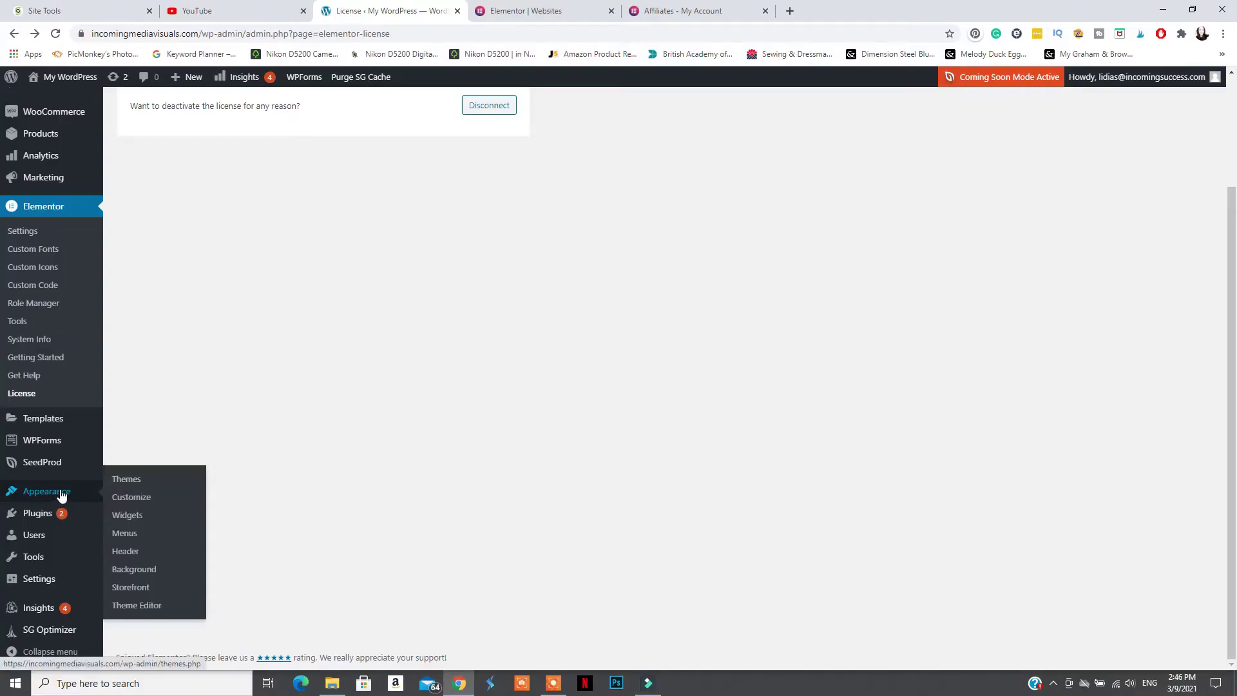
- Create a navigation menu named "Main Menu" with Primary Menu as its display location
click(117, 535)
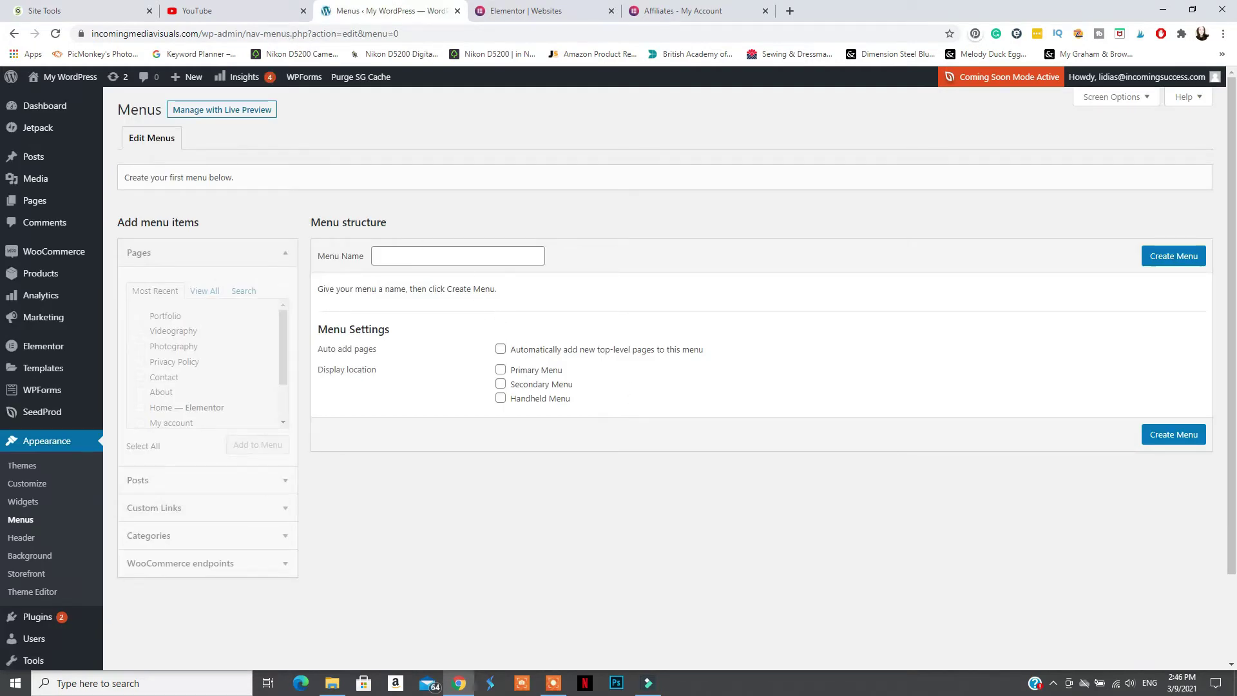
click(507, 259)
text(Main Menu)
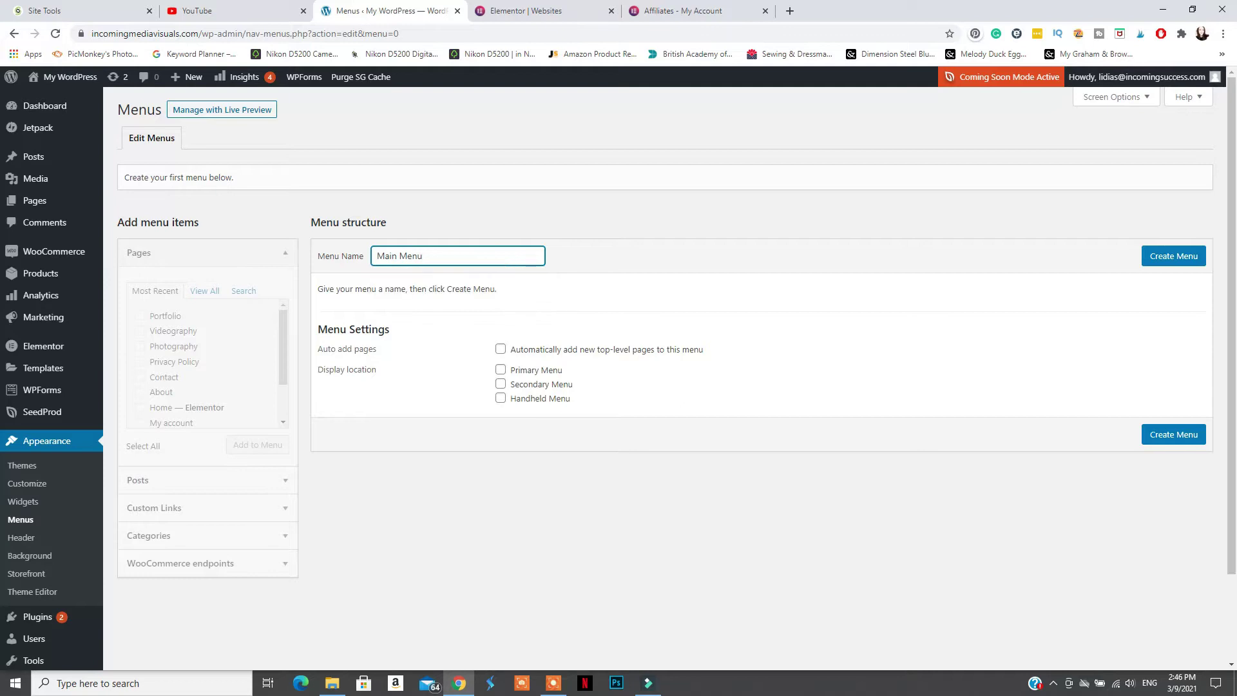
click(585, 333)
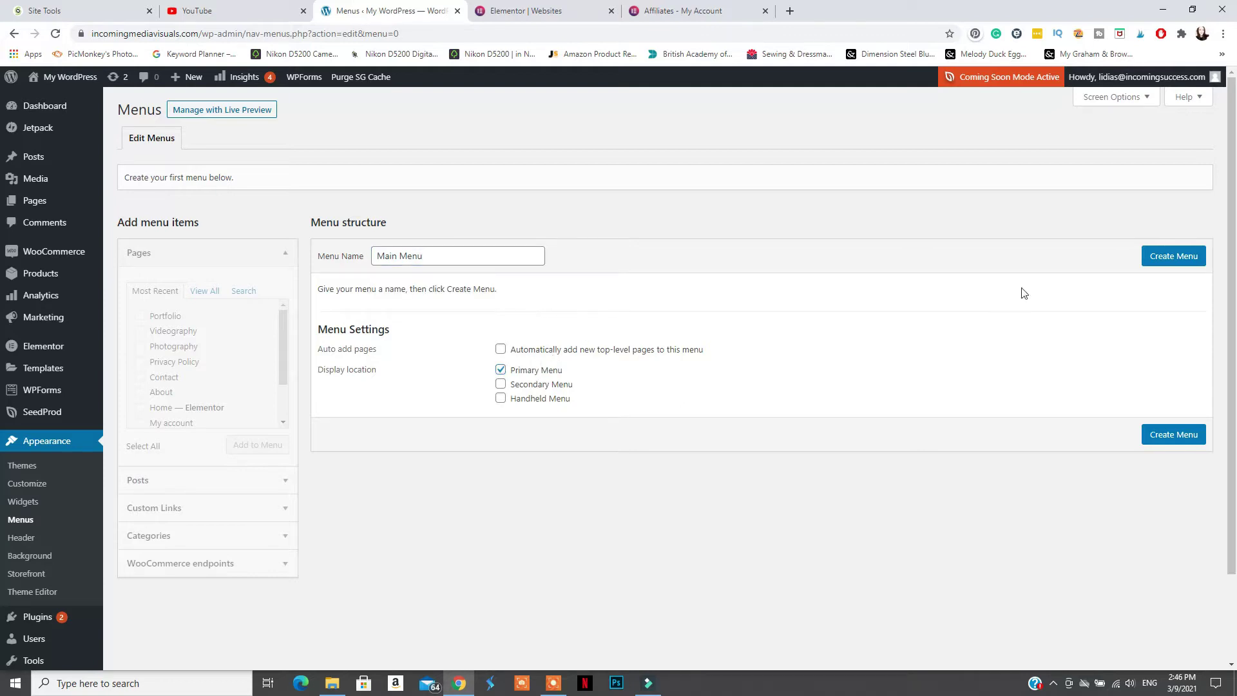
click(1174, 256)
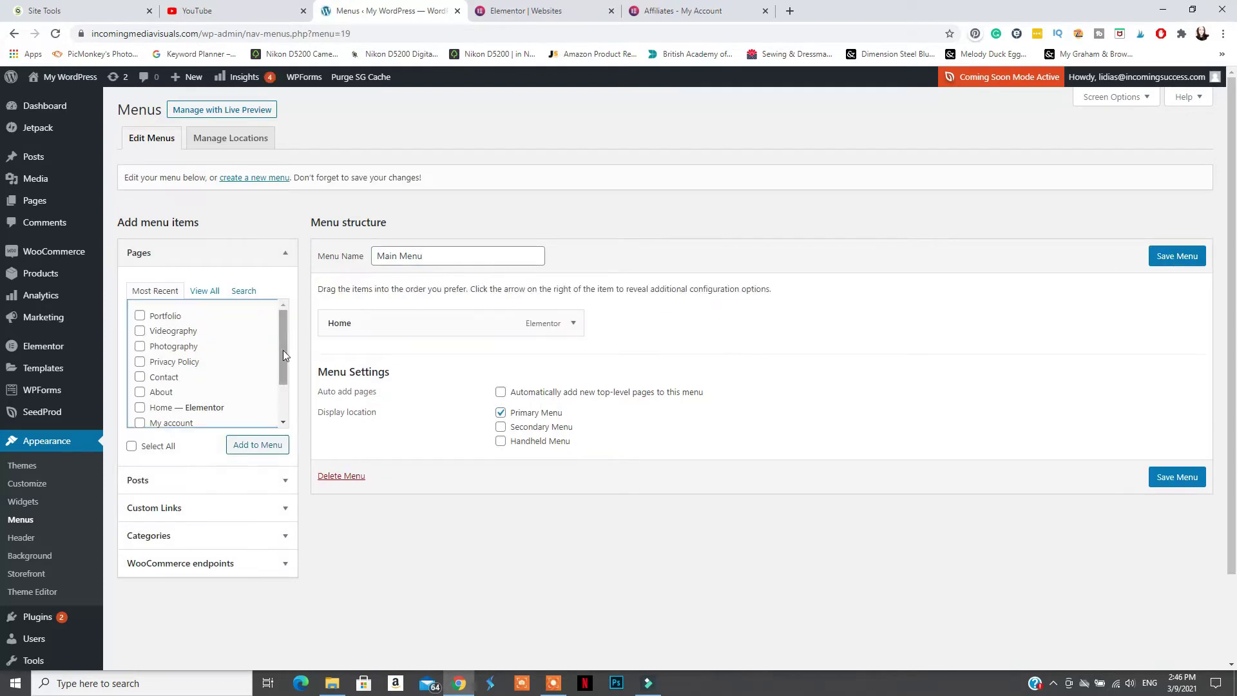
- Add the Photography, Videography and Portfolio pages to Main Menu in that order
mouse_move(283, 355)
mouse_down()
mouse_move(280, 399)
mouse_move(287, 348)
mouse_up()
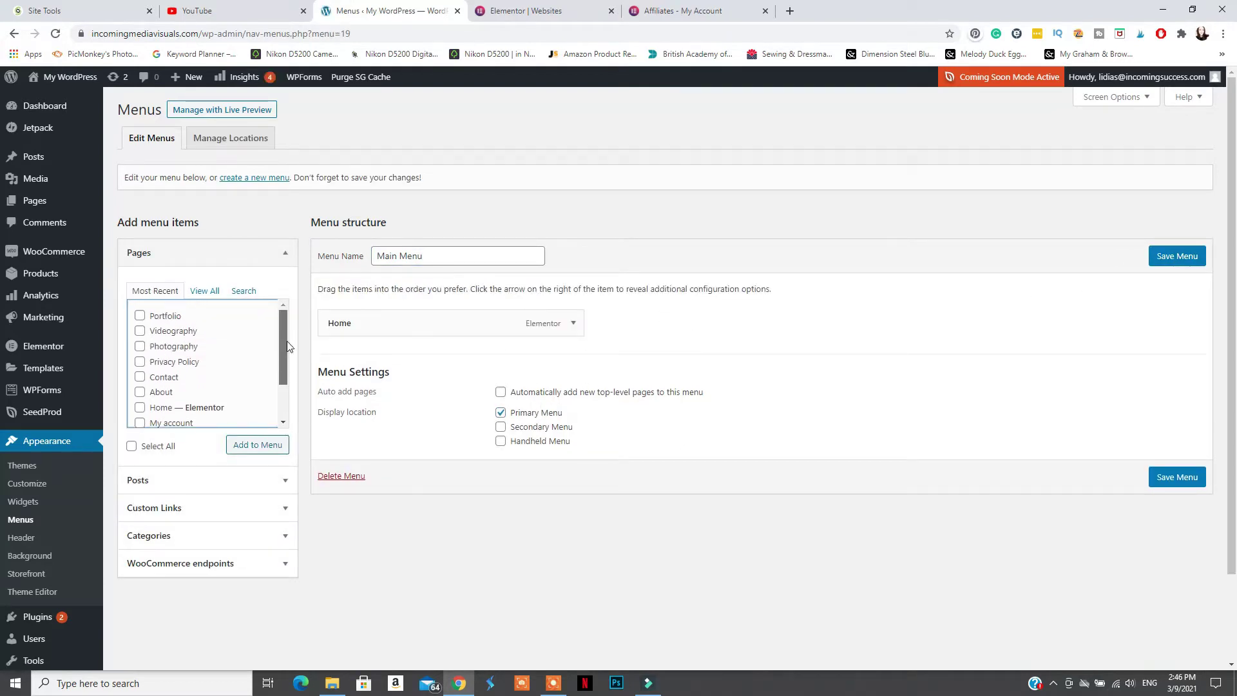
click(166, 348)
click(256, 445)
click(172, 330)
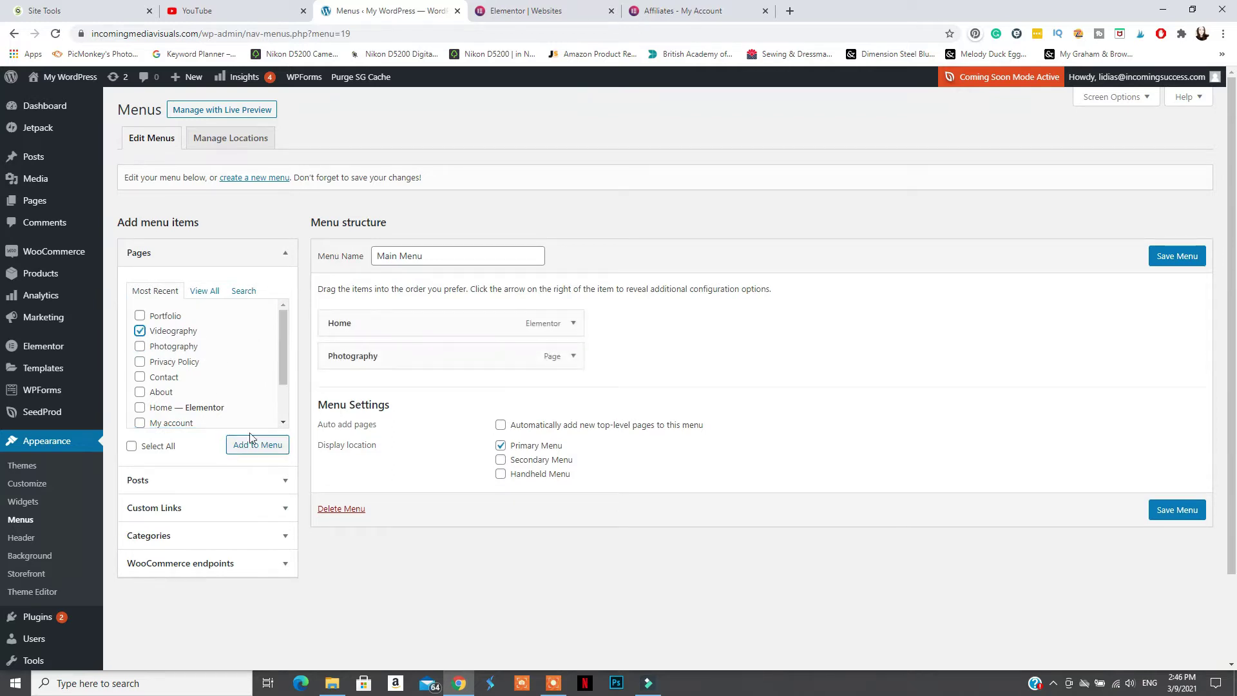
click(251, 444)
click(140, 316)
click(257, 444)
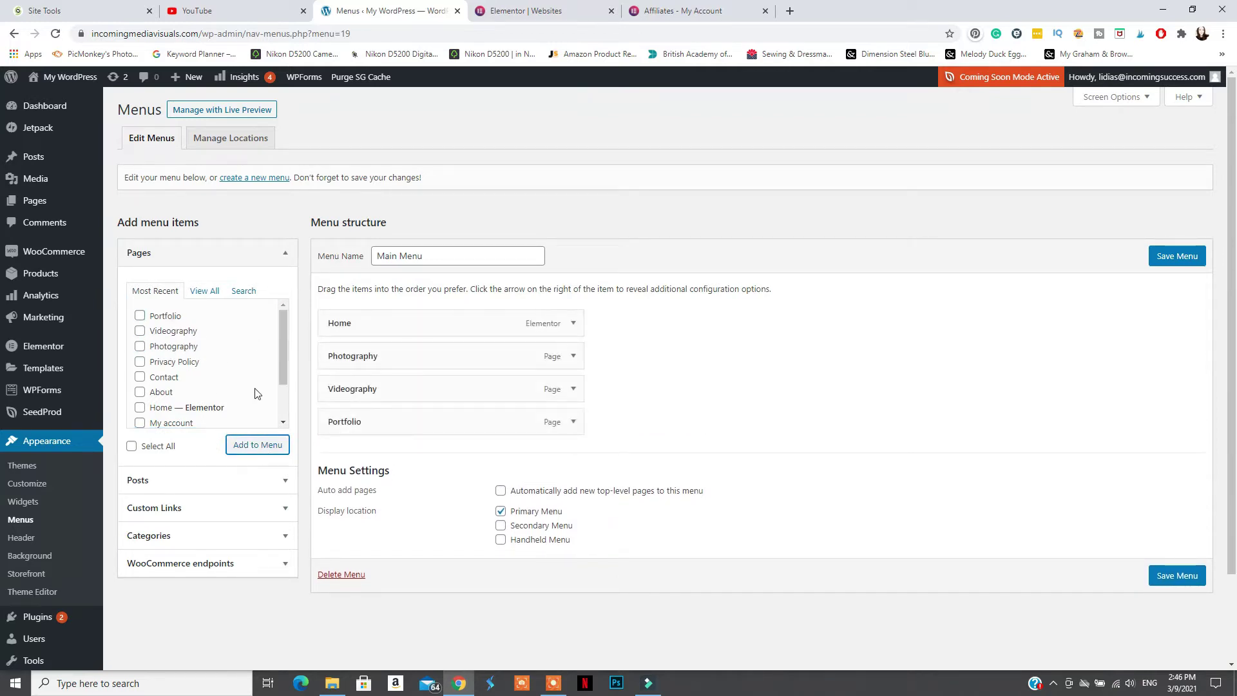
- Add the My account page to Main Menu and save the menu
scroll(254, 392, down, 1)
click(178, 370)
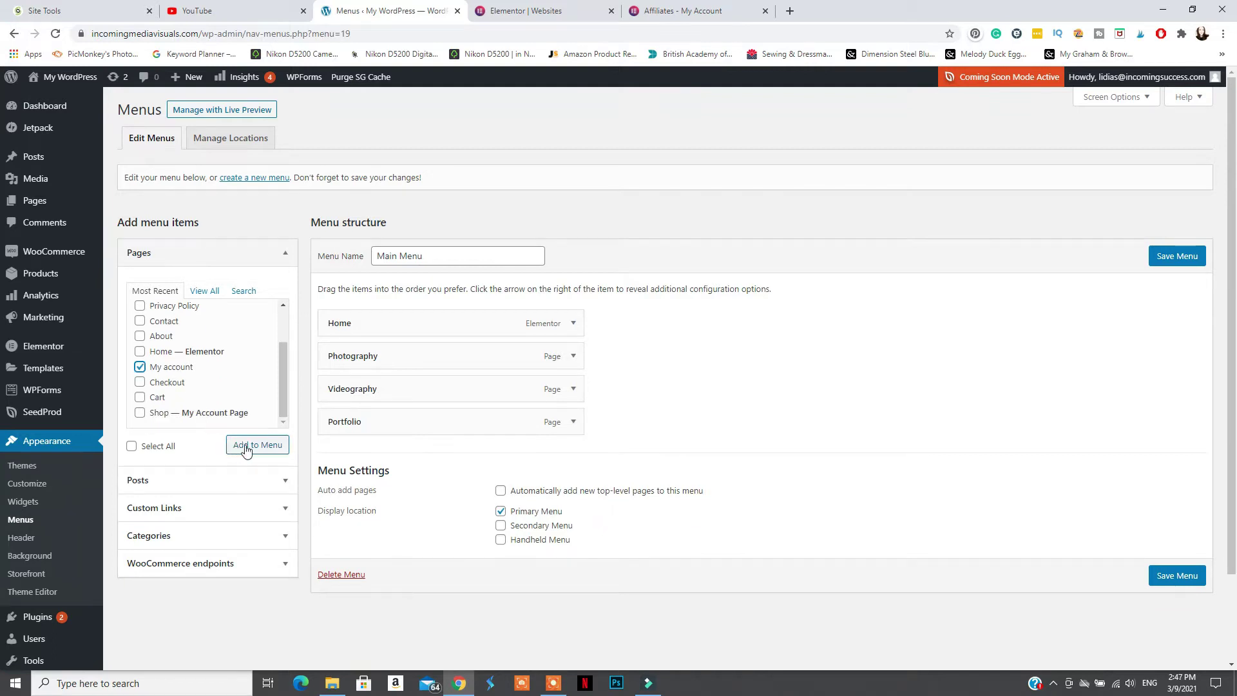
click(252, 446)
click(1167, 259)
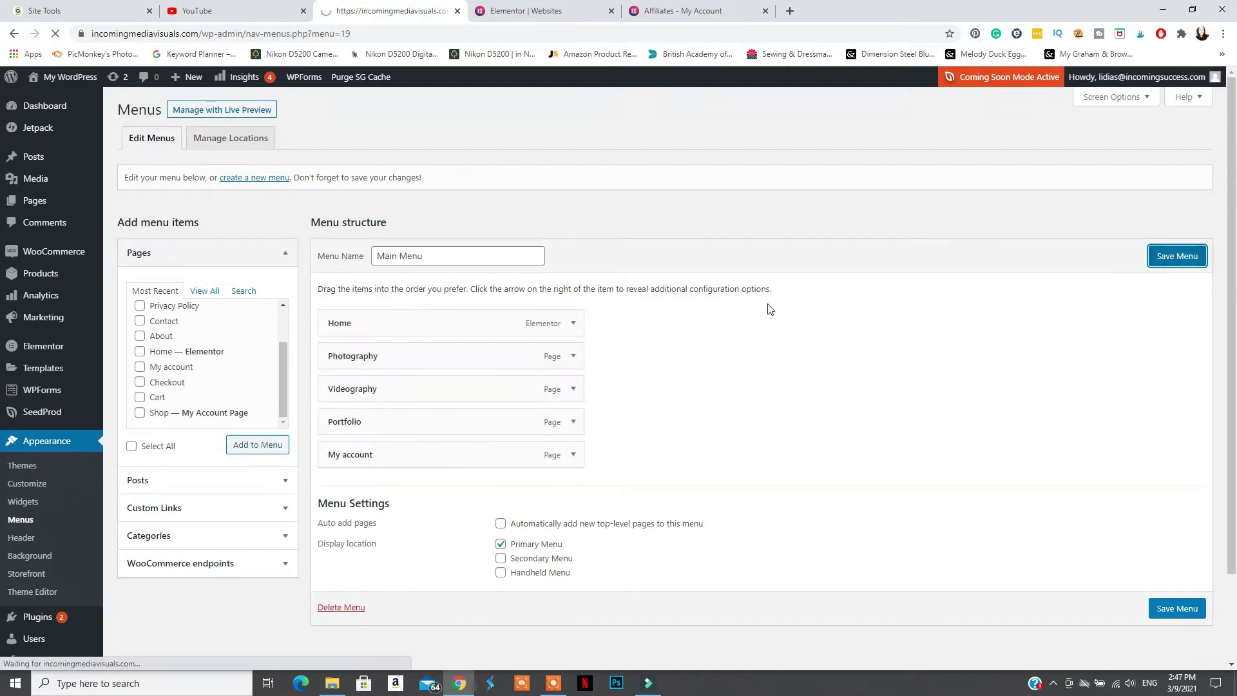
- Create a second menu named "Essentials" with Secondary Menu as its display location
click(269, 216)
click(452, 255)
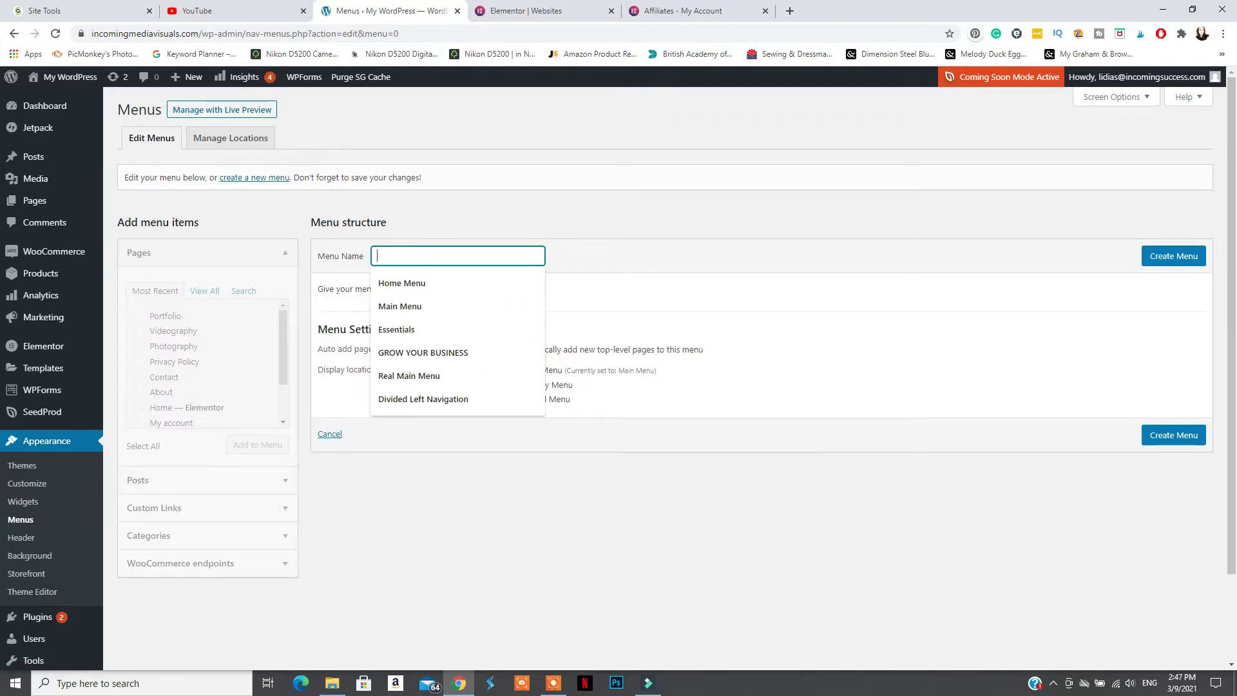
text(Essentials)
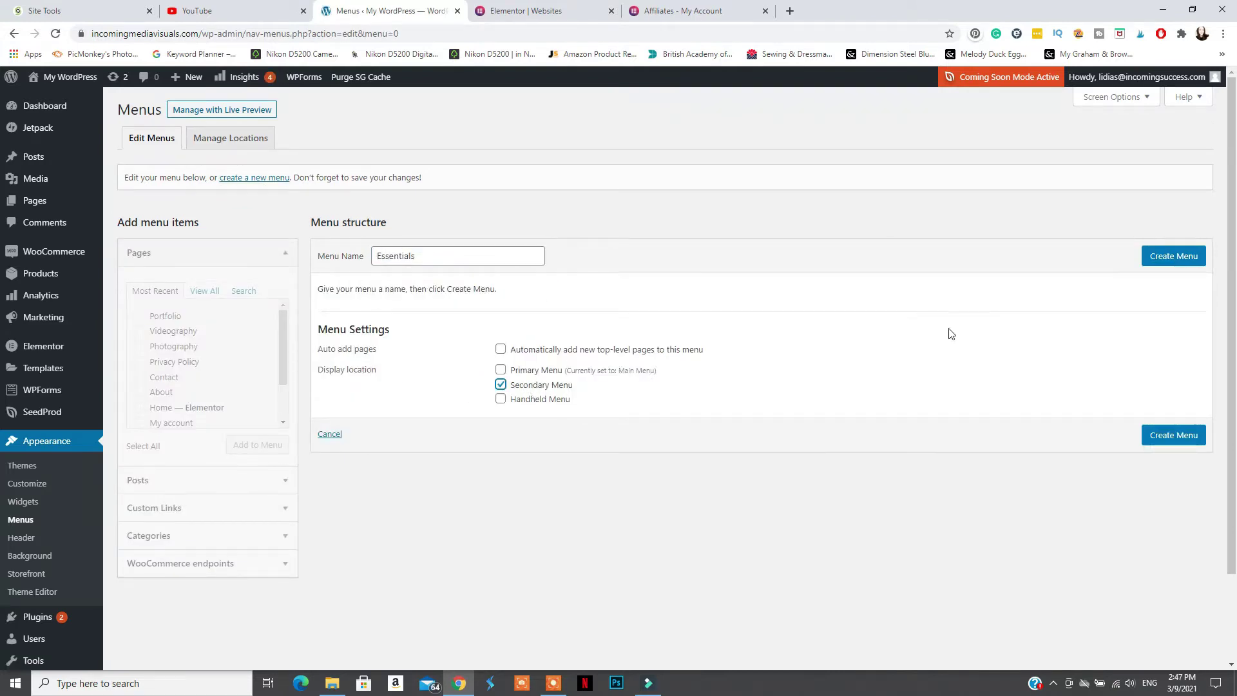
key(Return)
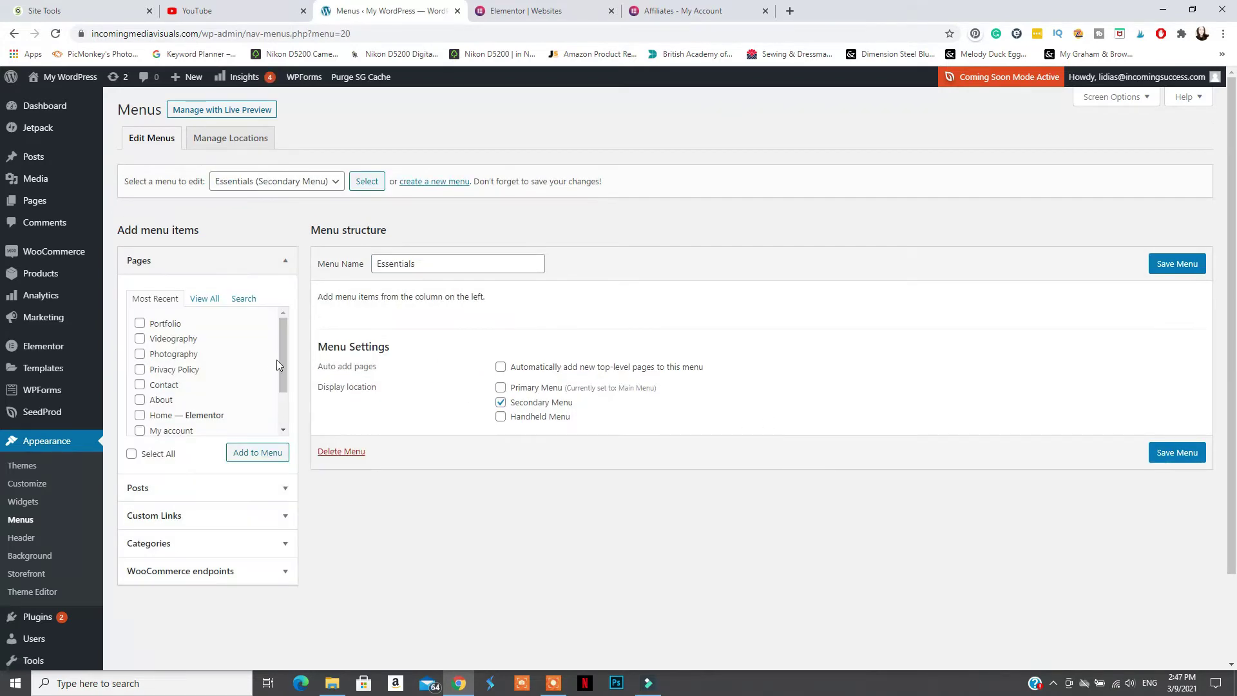
- Add the About and Contact pages to the Essentials menu
click(163, 401)
click(251, 452)
click(172, 385)
click(252, 453)
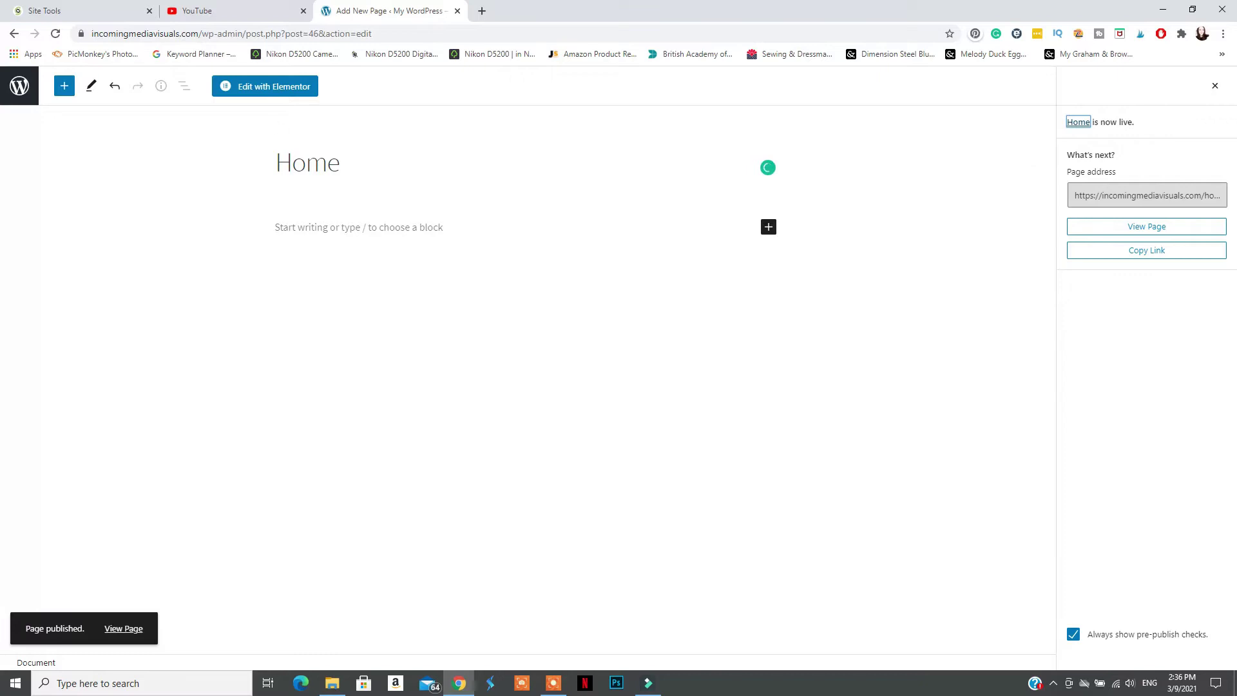
- Open the Home page for editing with Elementor and set its page layout to Elementor Canvas
right_click(284, 91)
click(279, 89)
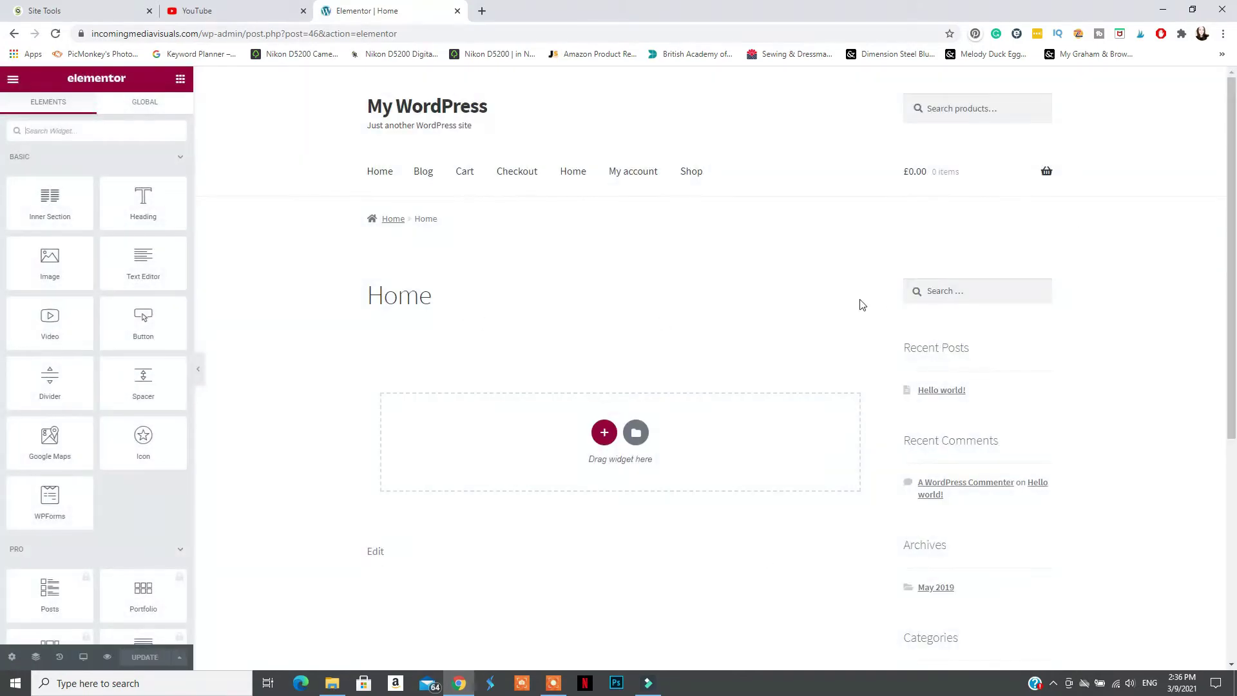
click(11, 658)
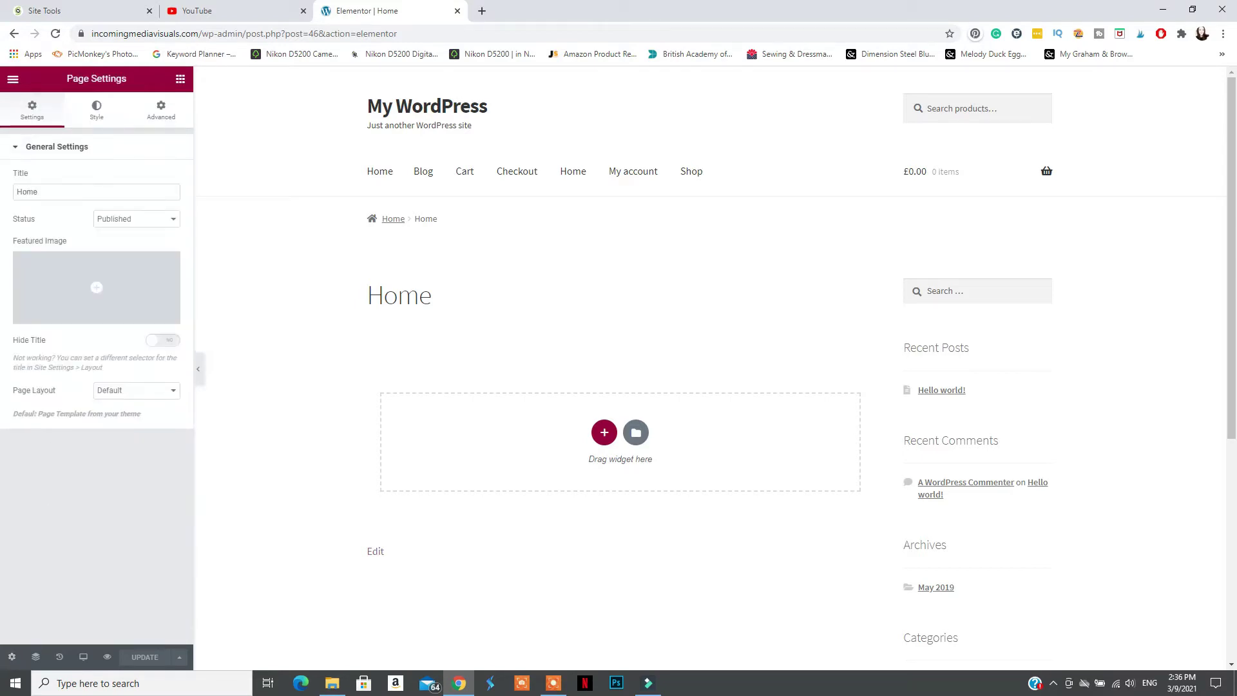
click(152, 392)
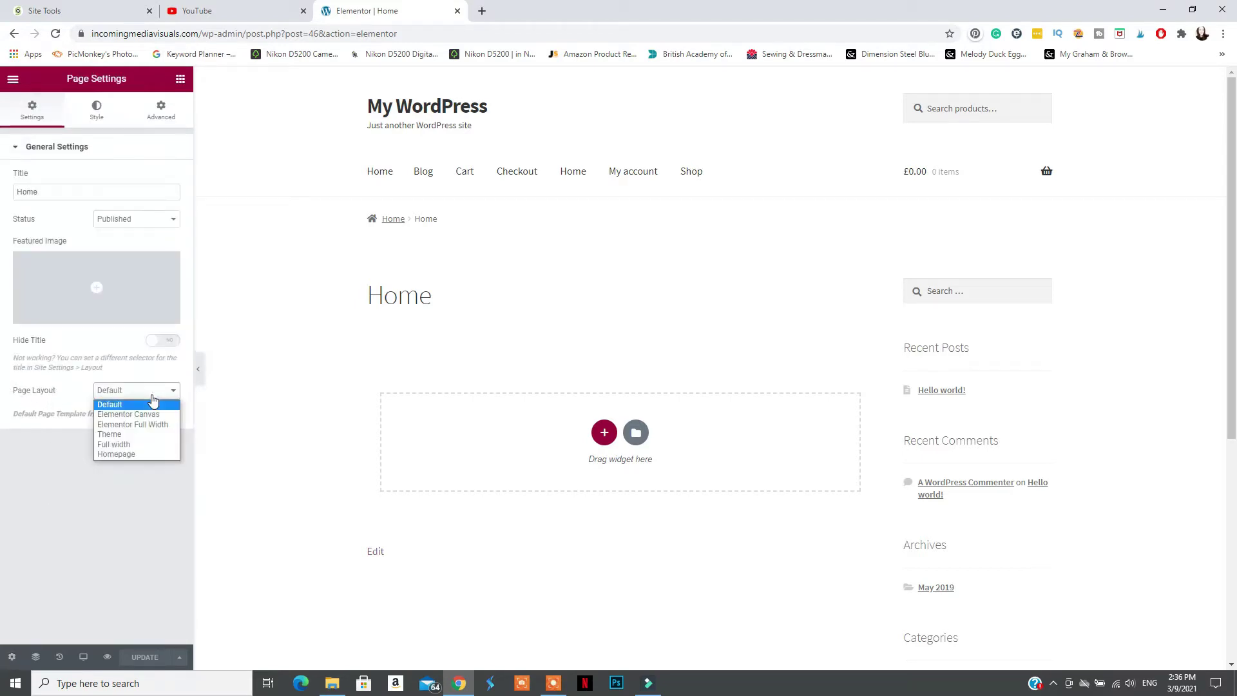
click(119, 415)
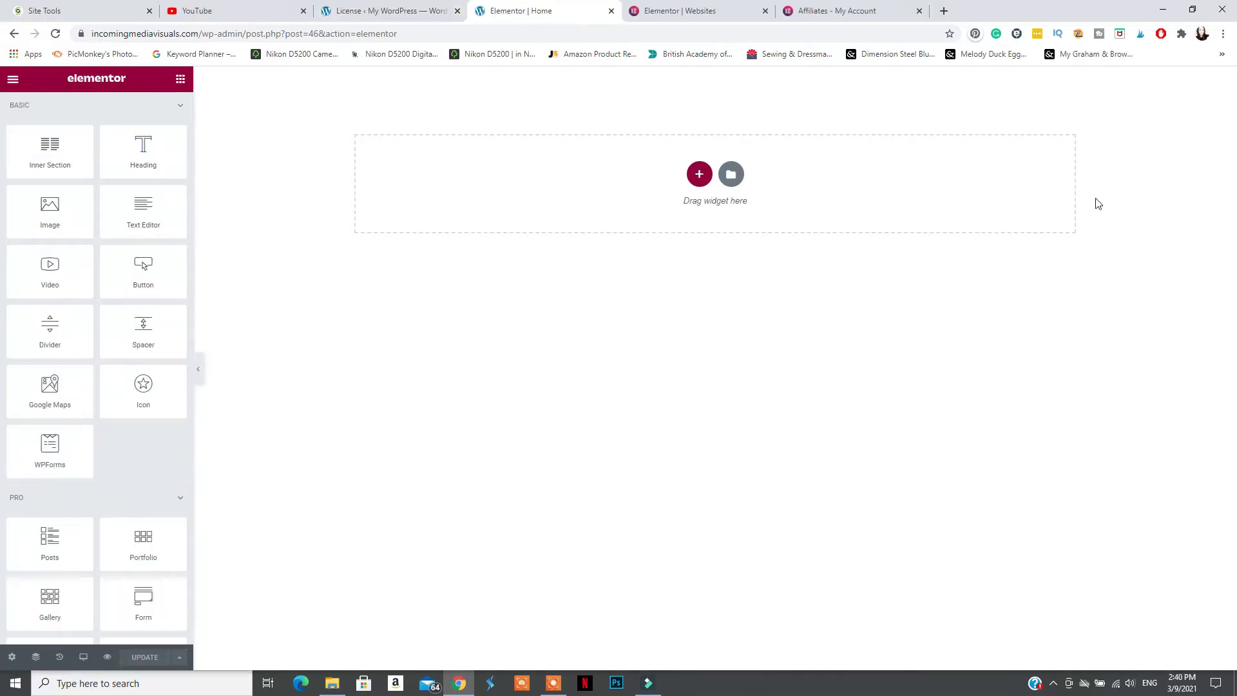
- Add a single-column section, set its content width to Full Width and turn on Stretch Section
click(700, 176)
click(540, 206)
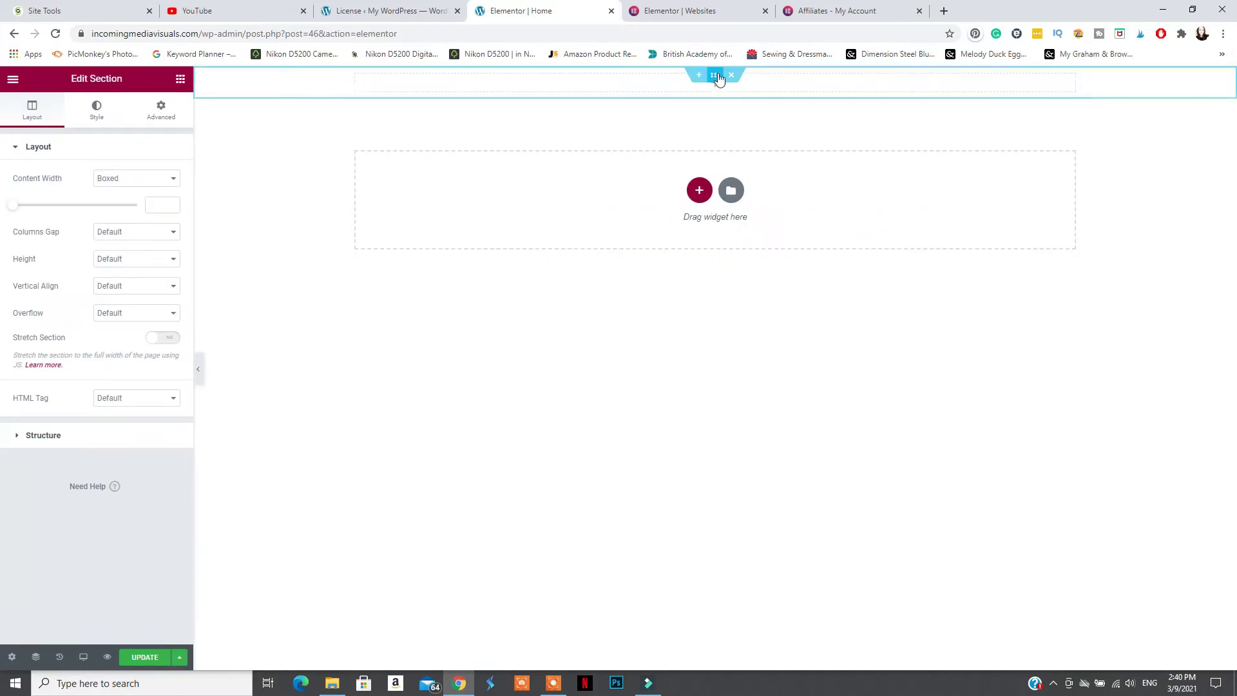
click(732, 169)
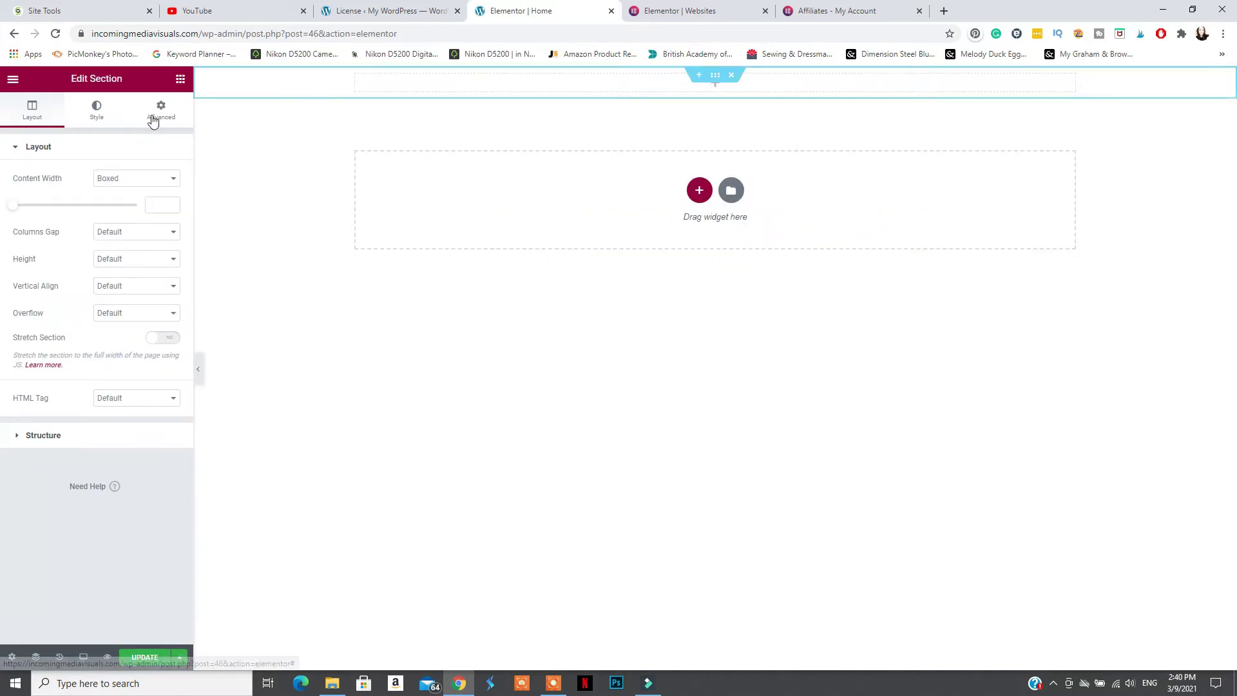
click(137, 178)
click(124, 202)
click(162, 313)
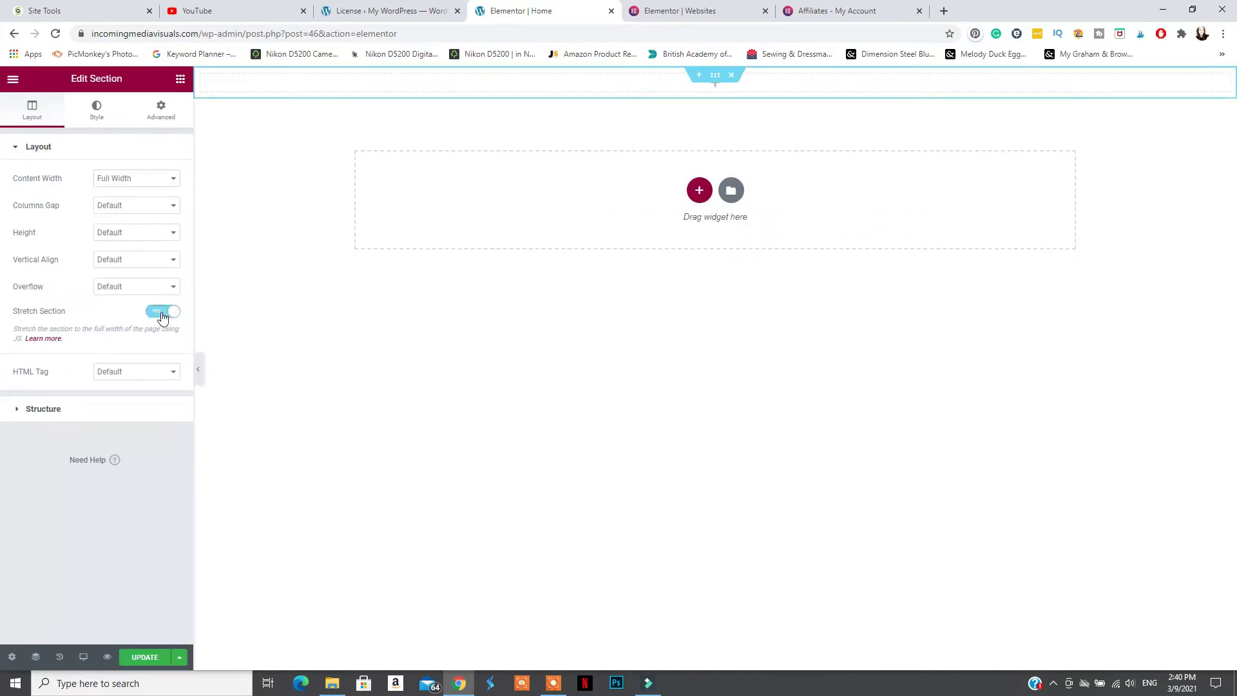
- Give the section a Classic background in a bright cyan-blue color
click(96, 109)
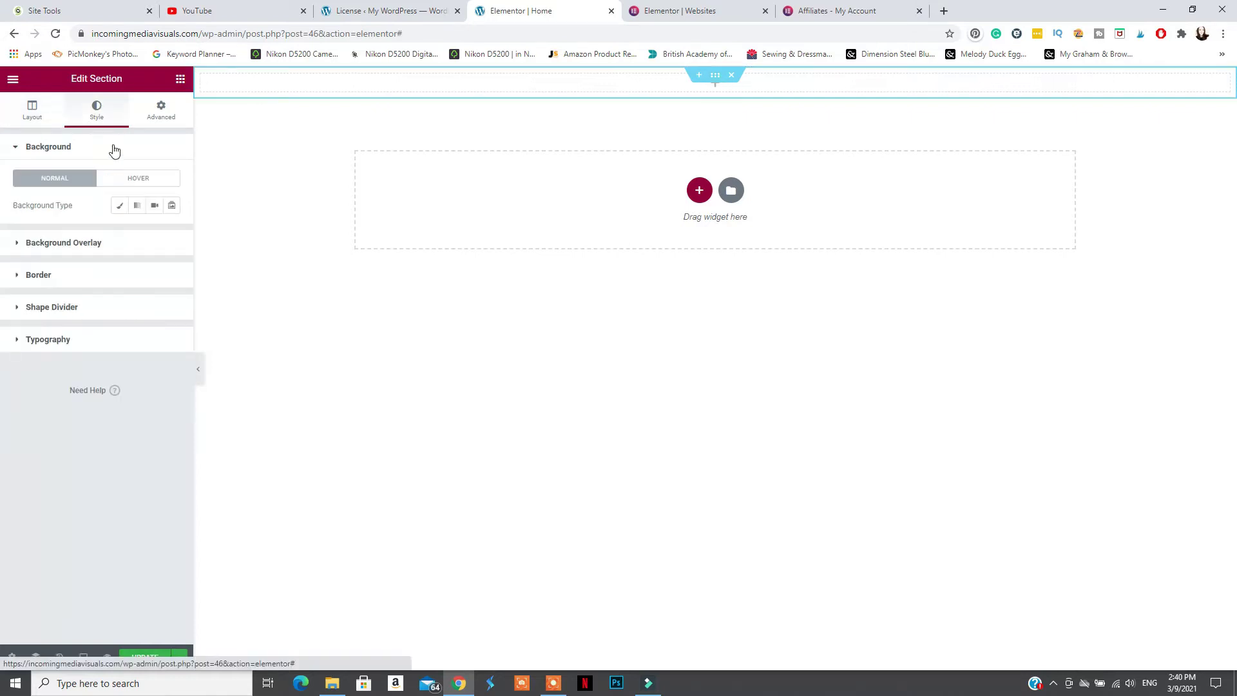
click(119, 205)
click(171, 234)
click(101, 398)
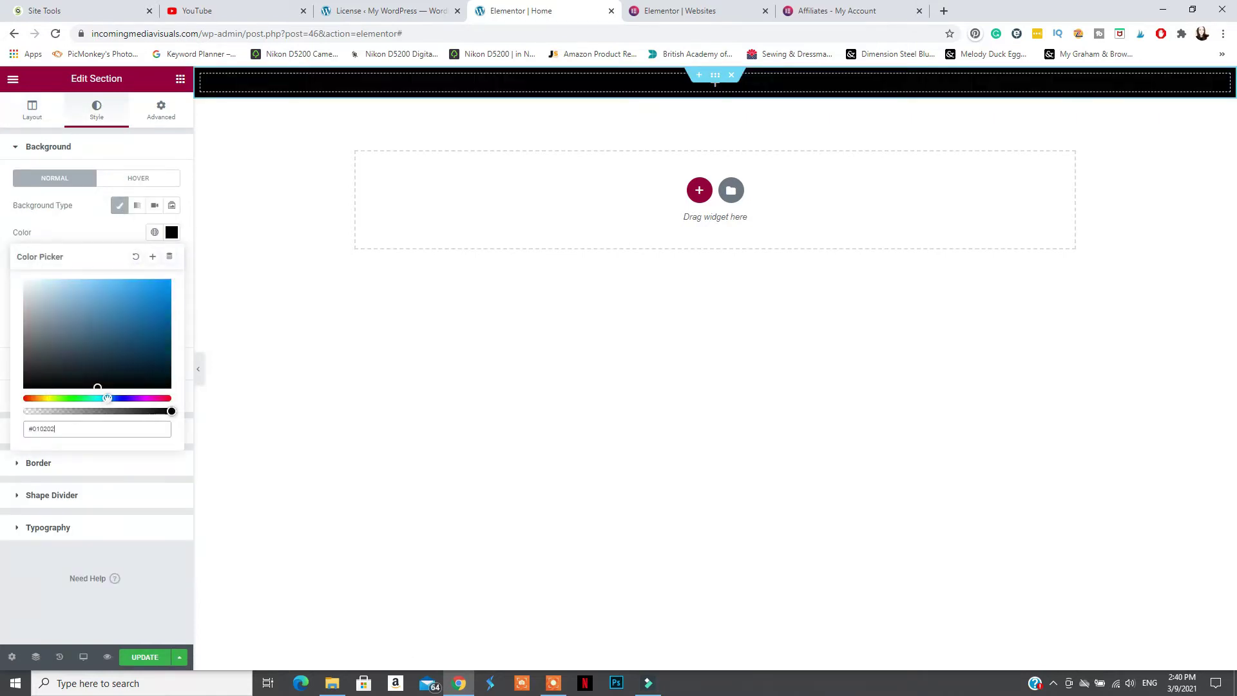
click(117, 327)
drag(117, 327, 146, 294)
- Insert a Heading widget into the blue section and align it to the center
click(13, 79)
click(13, 79)
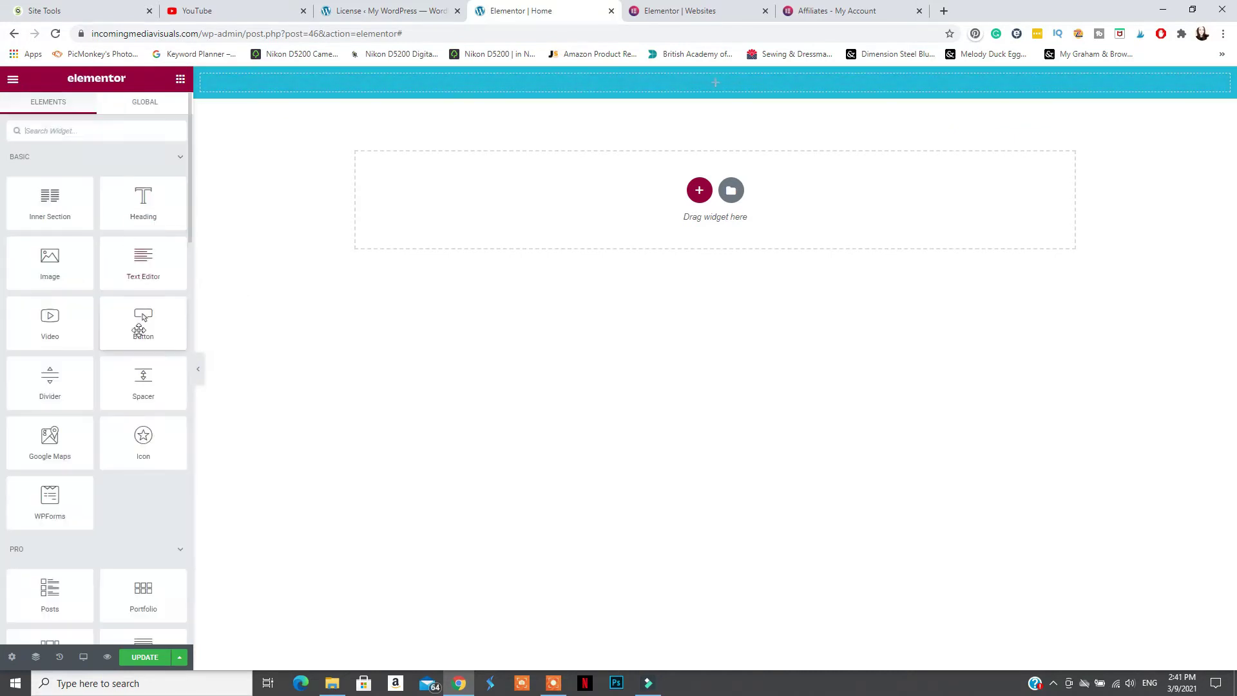
drag(725, 85, 724, 84)
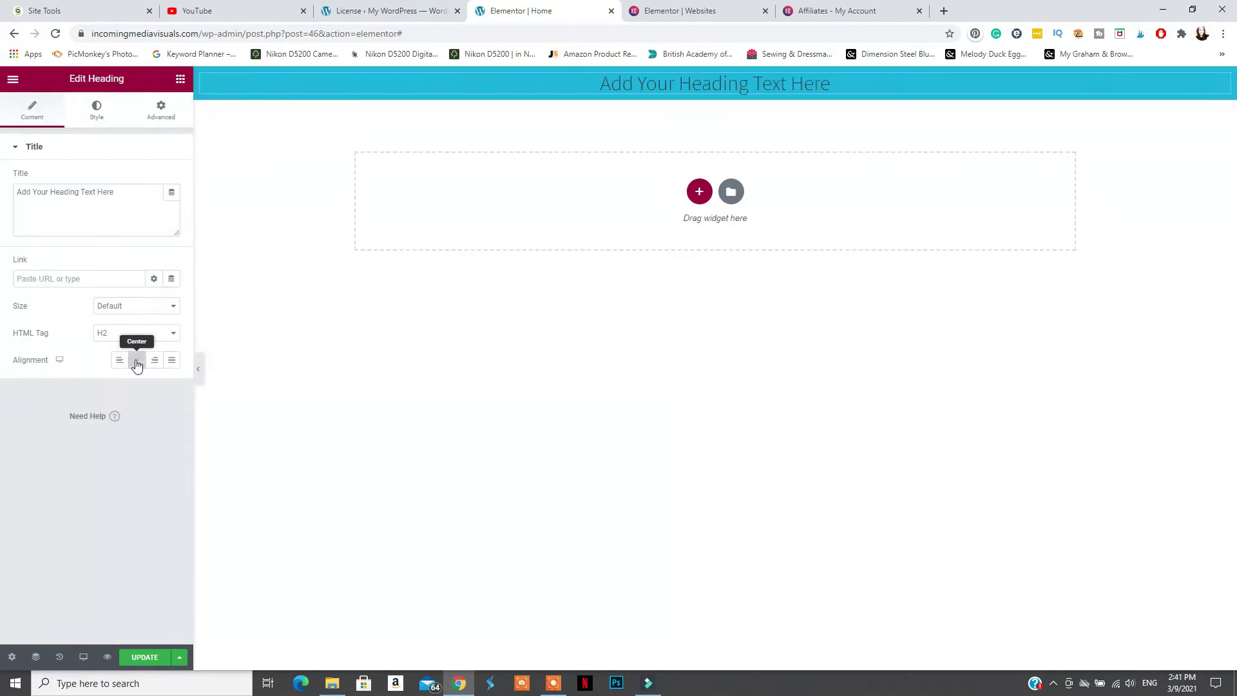
- Set the heading's title to "Professional Photos & Videos for your Business!"
text(Best Ph)
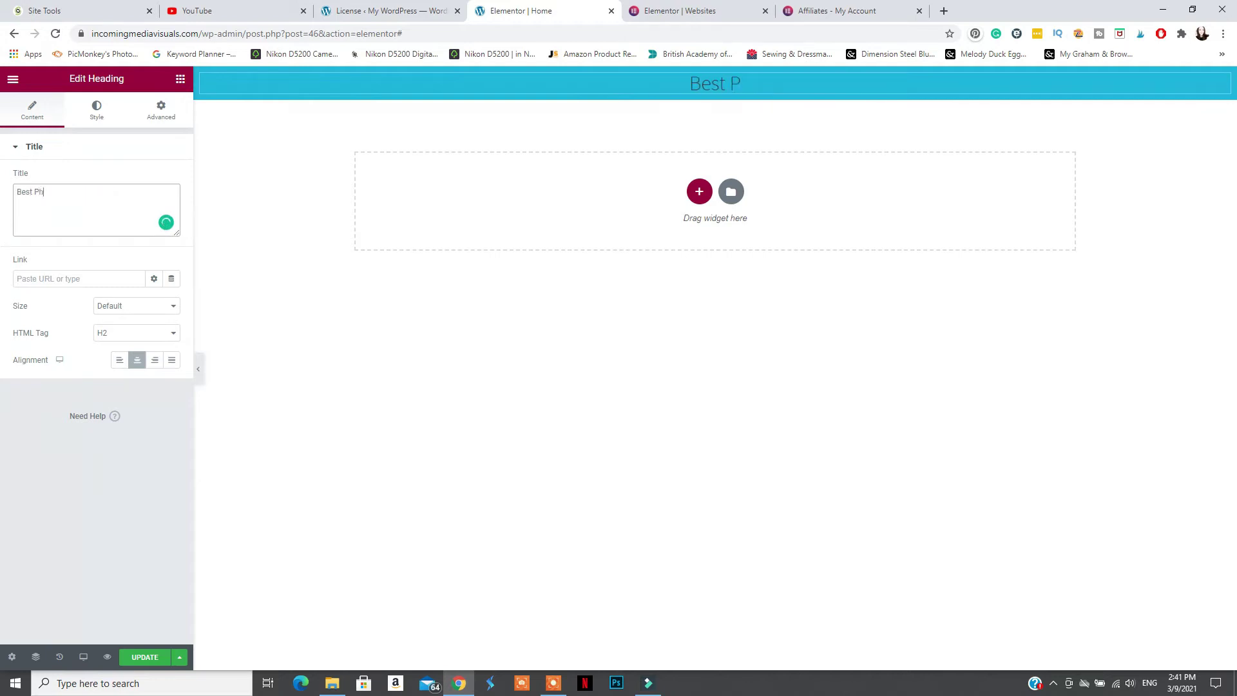
text(otos & Videos for)
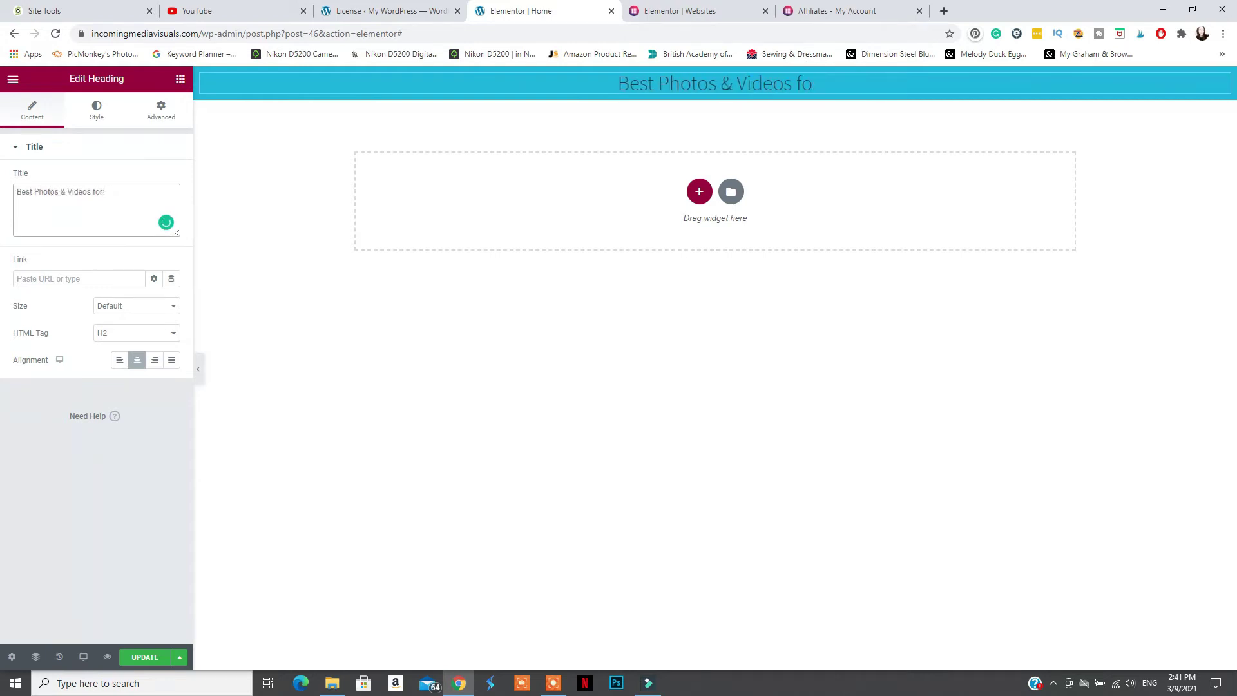
text( your Business!)
drag(34, 192, 9, 202)
text(Professional)
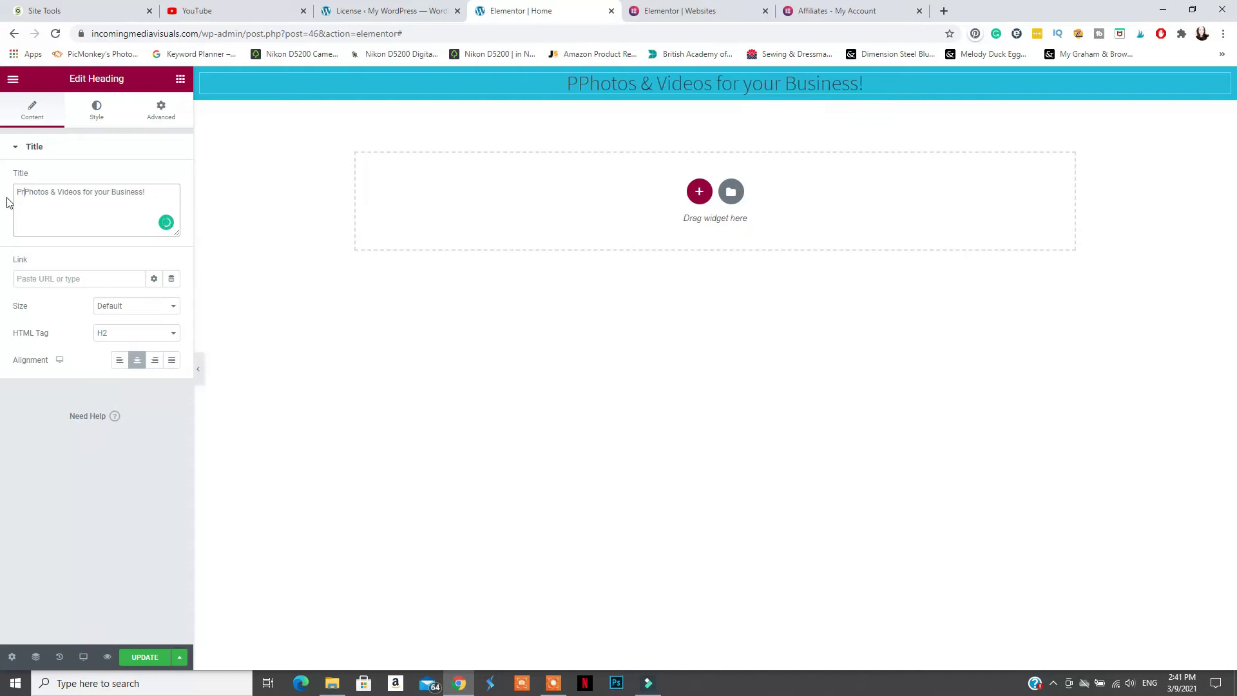
key(ctrl+a)
- Change the heading's text color to white
click(97, 110)
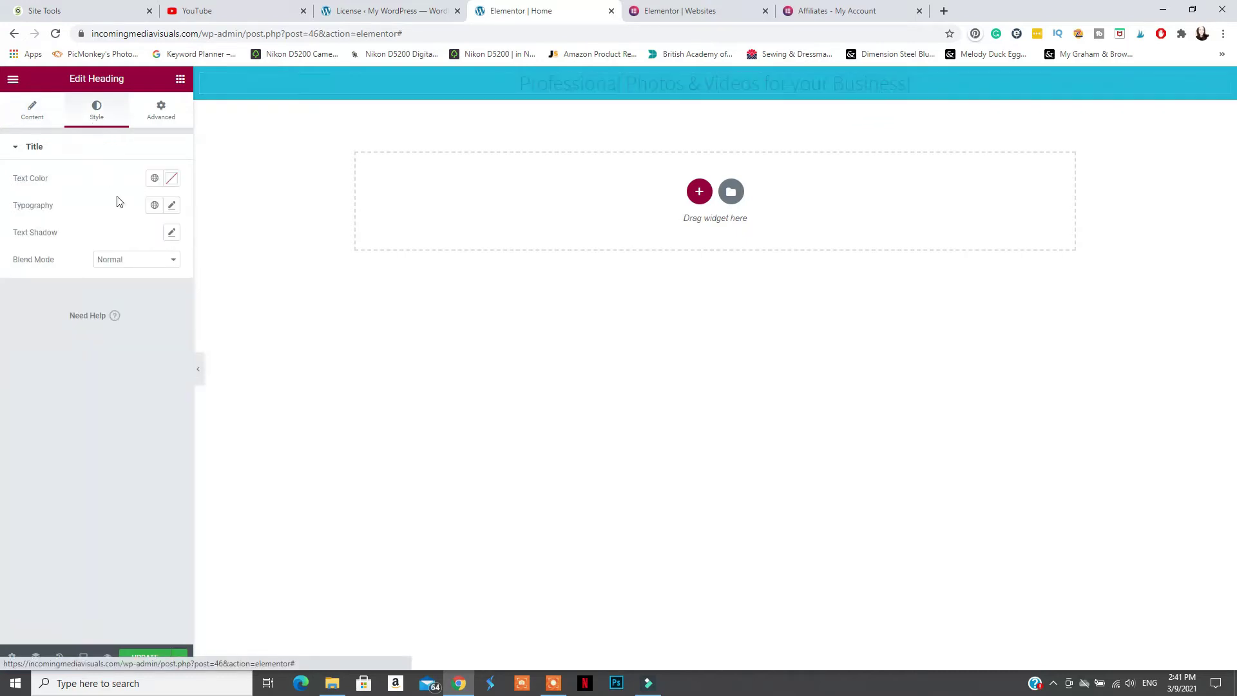
click(171, 178)
click(76, 185)
- Set the heading's typography to a size of 29 px and a weight of 400
click(172, 205)
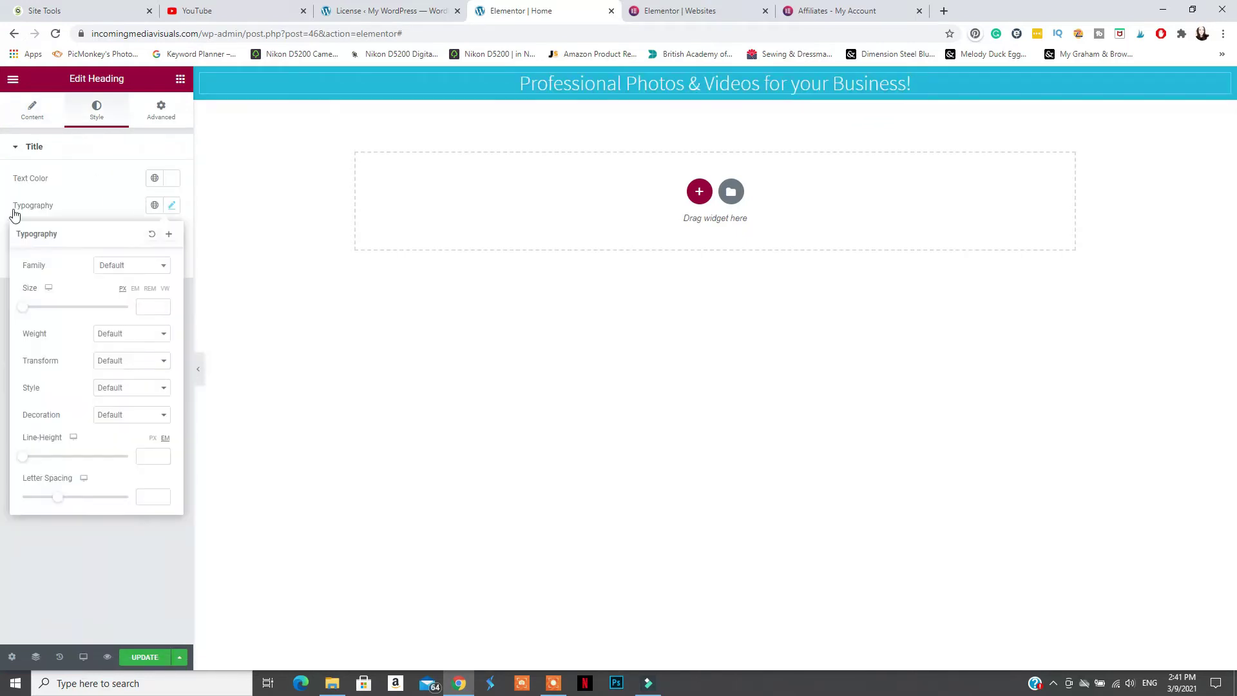
drag(26, 308, 39, 308)
click(116, 335)
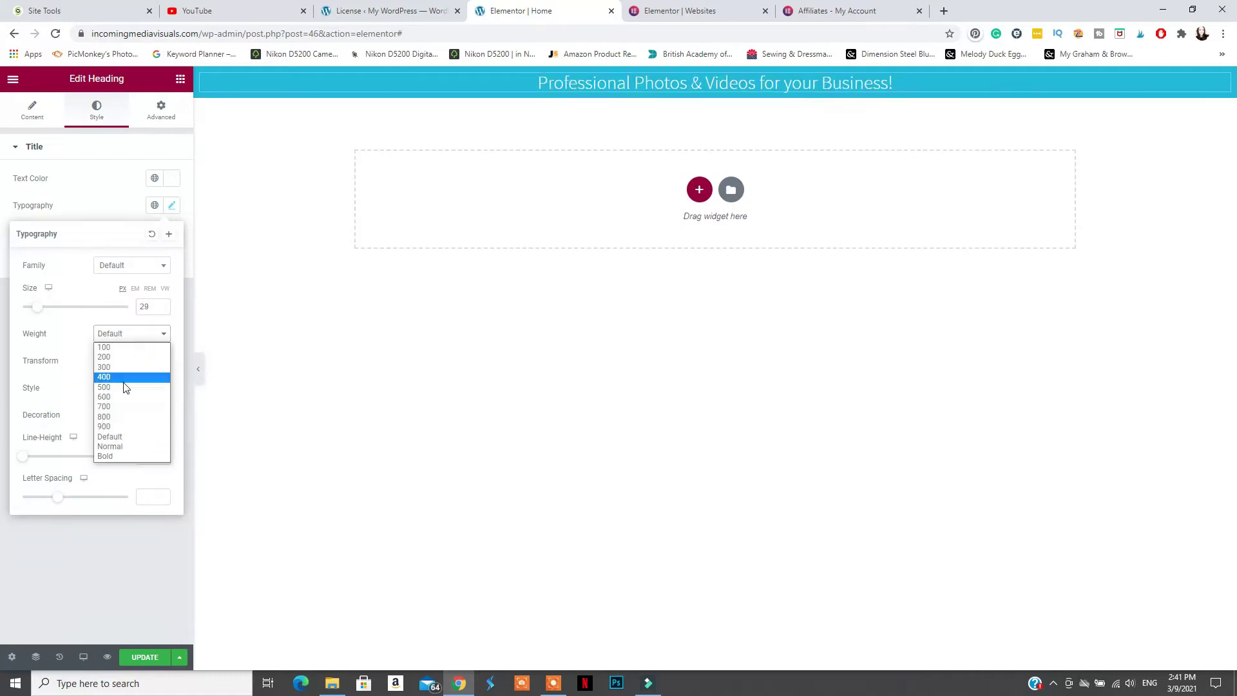
click(116, 415)
click(121, 337)
click(117, 385)
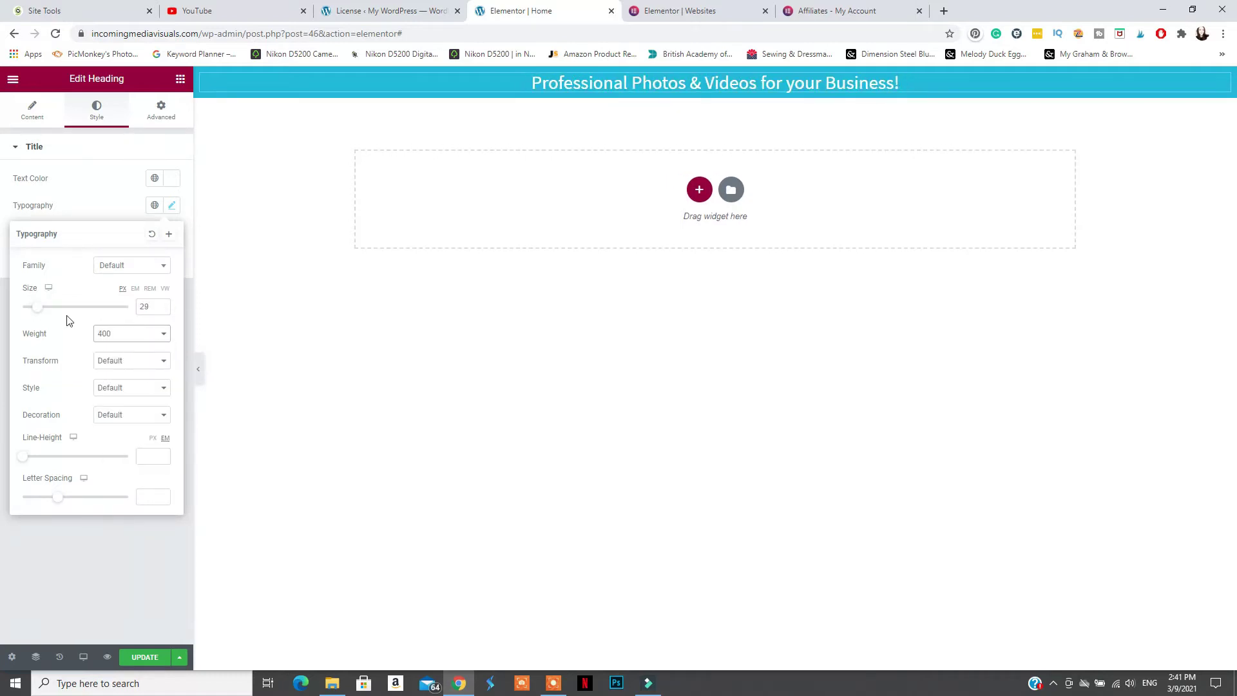
- Change the heading's font family to Advent Pro and update the page
click(135, 265)
click(131, 340)
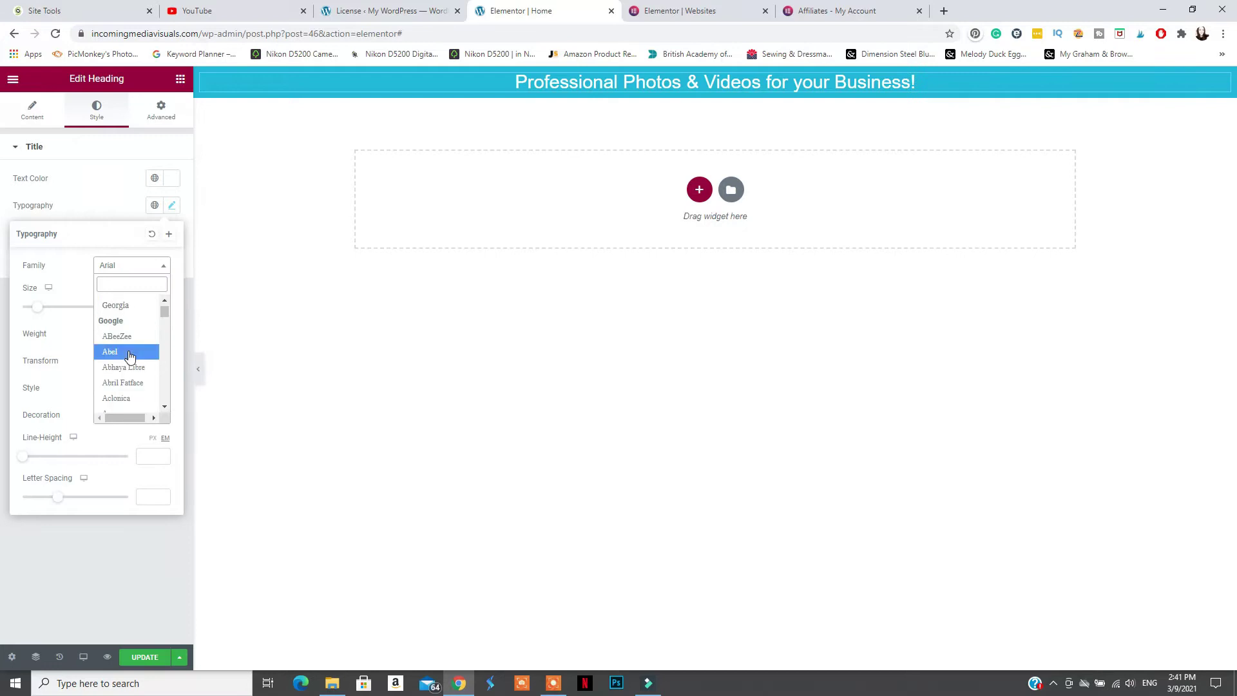
click(108, 352)
click(132, 265)
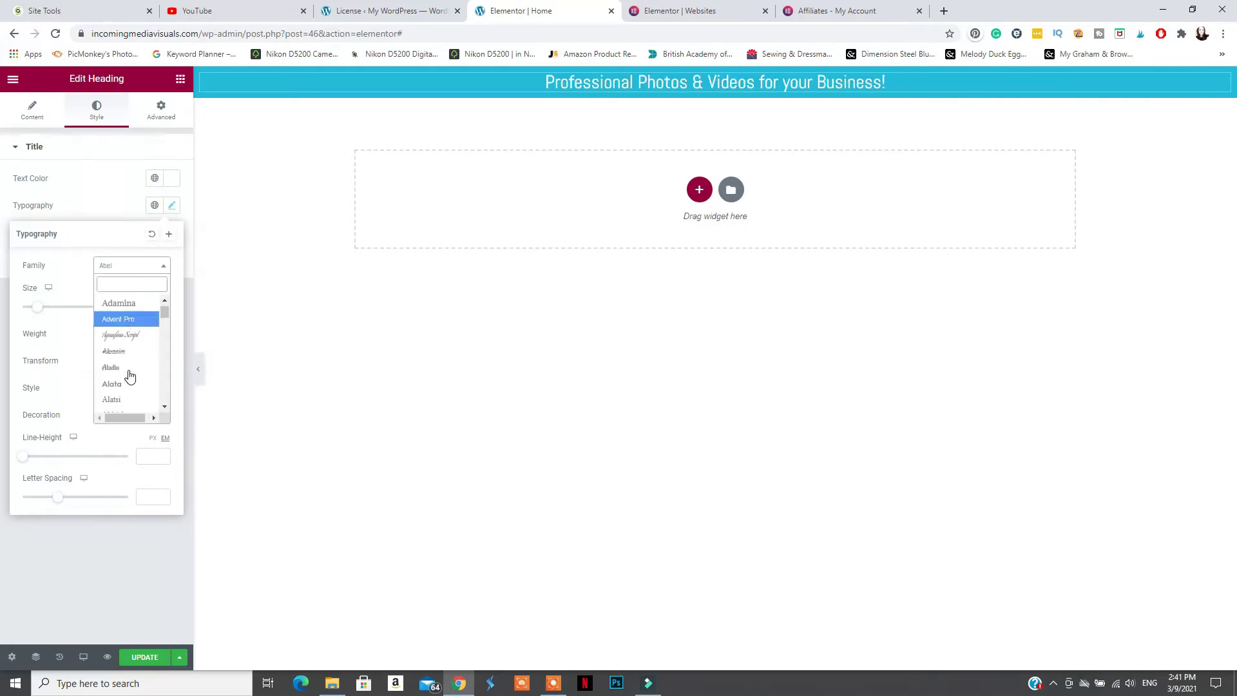
click(119, 301)
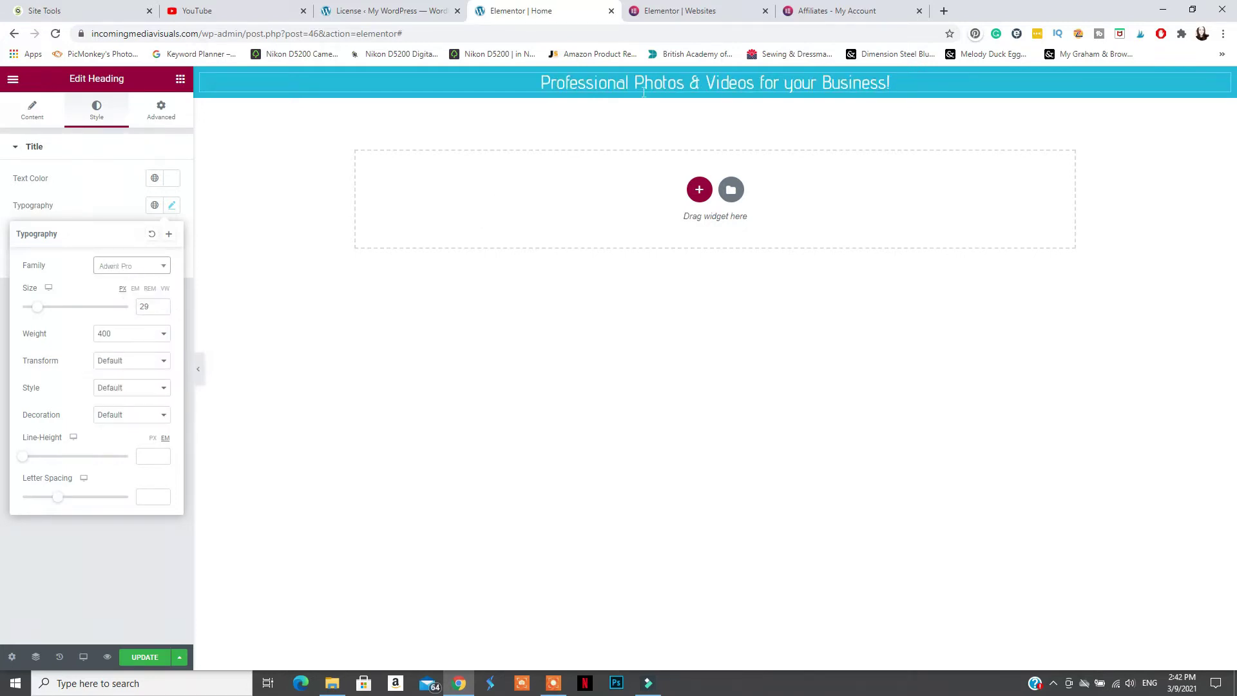
click(152, 658)
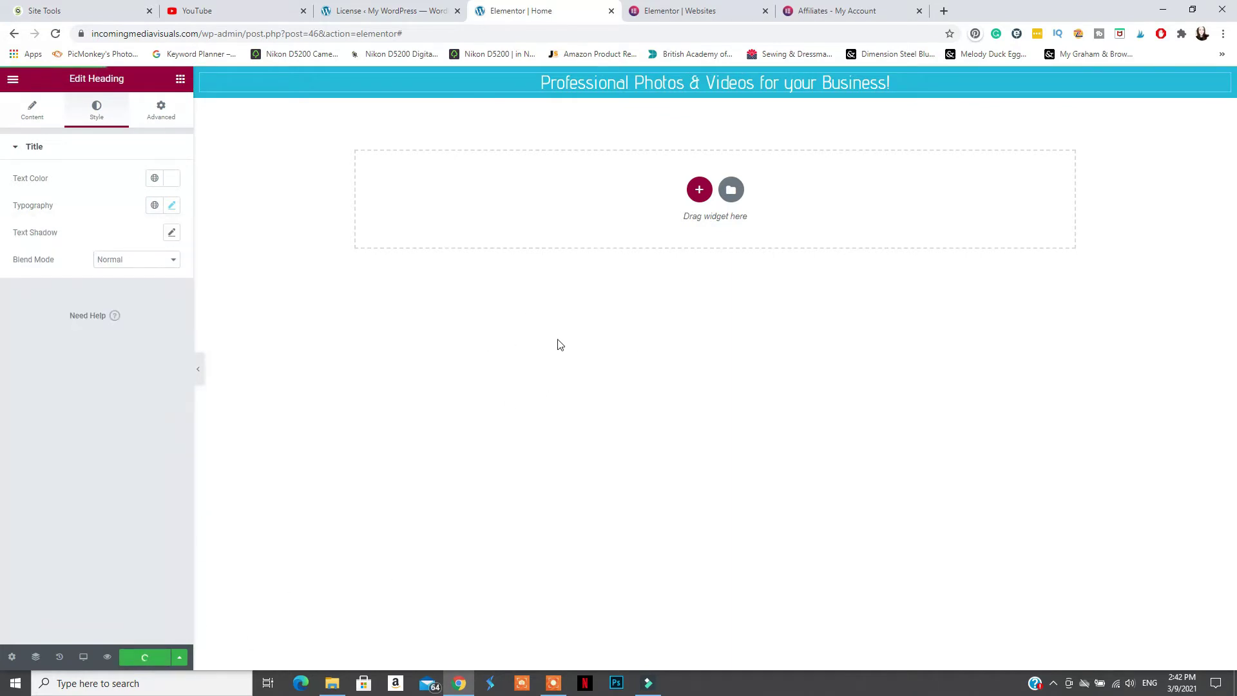
click(201, 372)
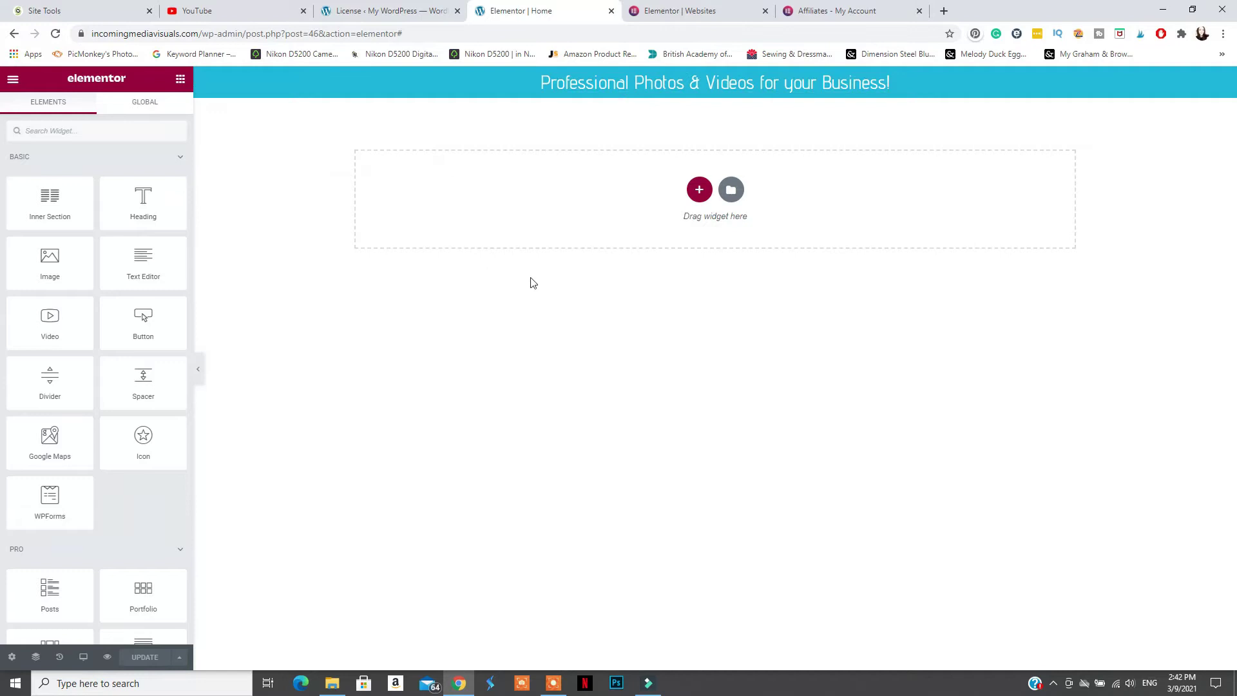
- Add a four-column section below the heading and stretch it with a Full Width content width
click(701, 192)
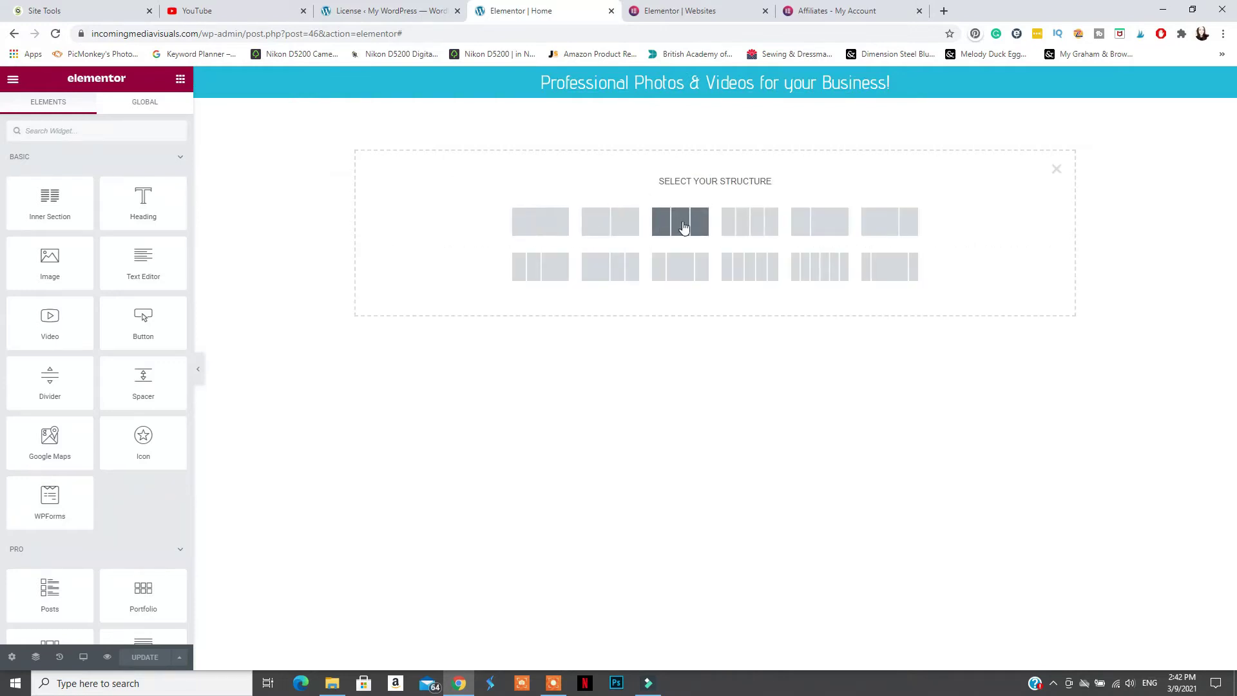
click(742, 227)
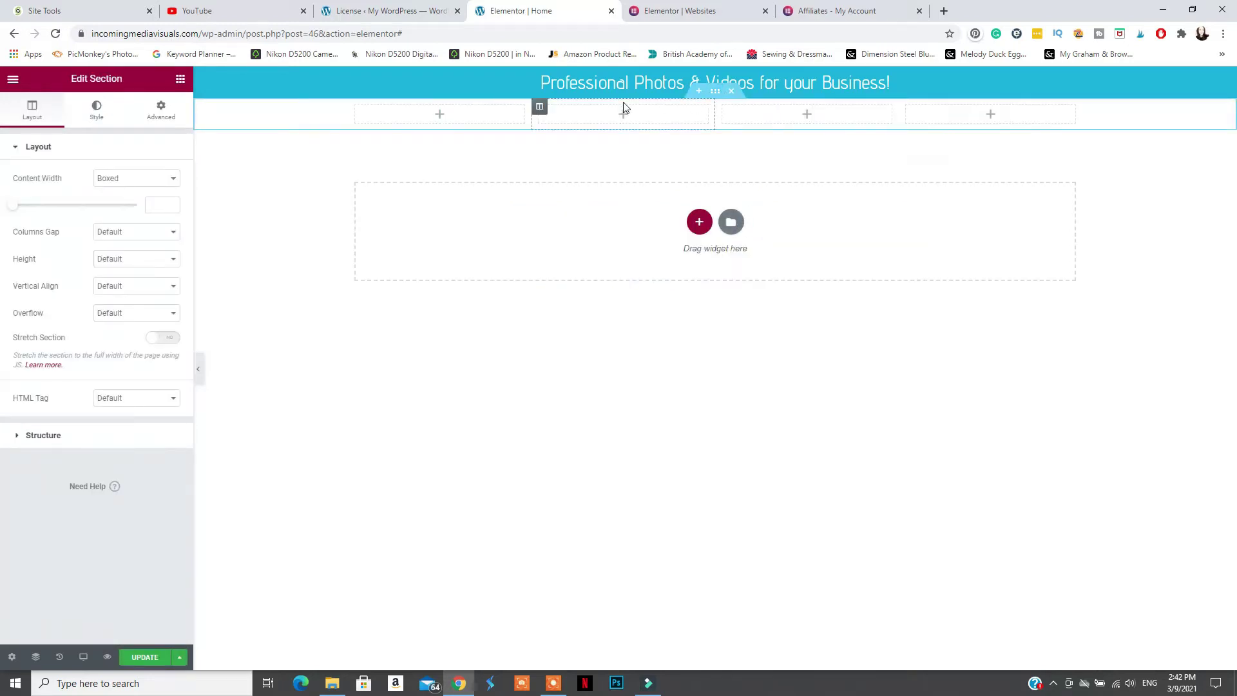
click(137, 183)
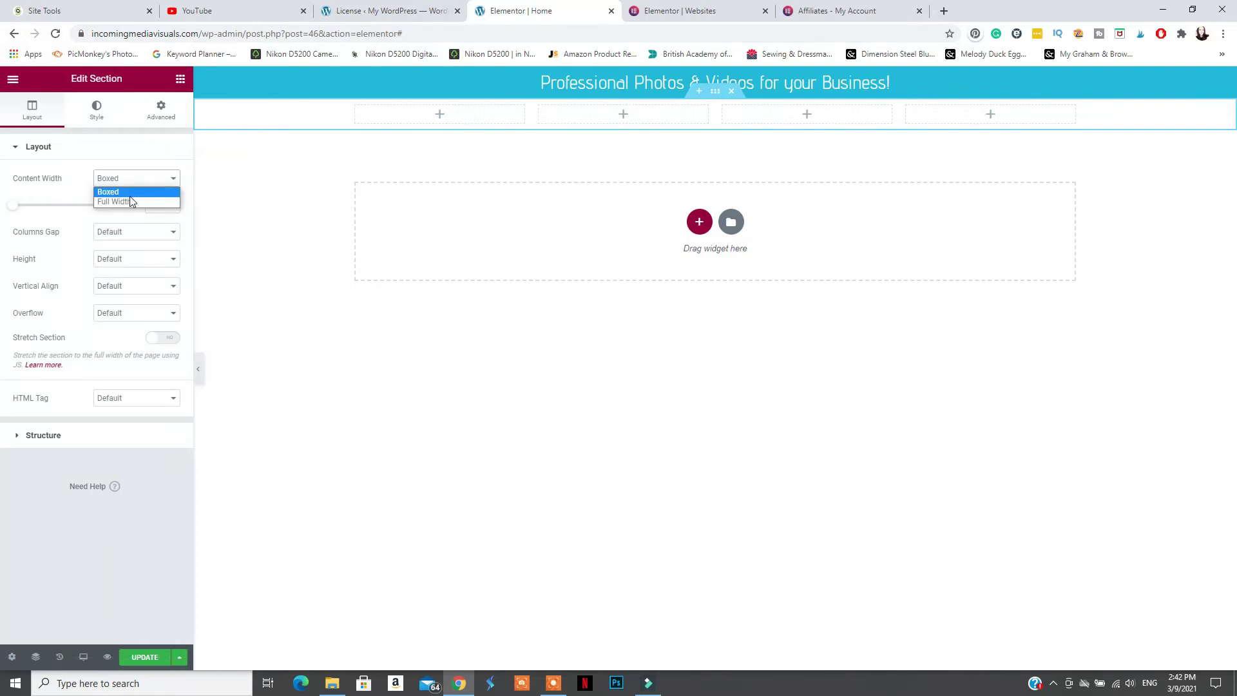
click(126, 210)
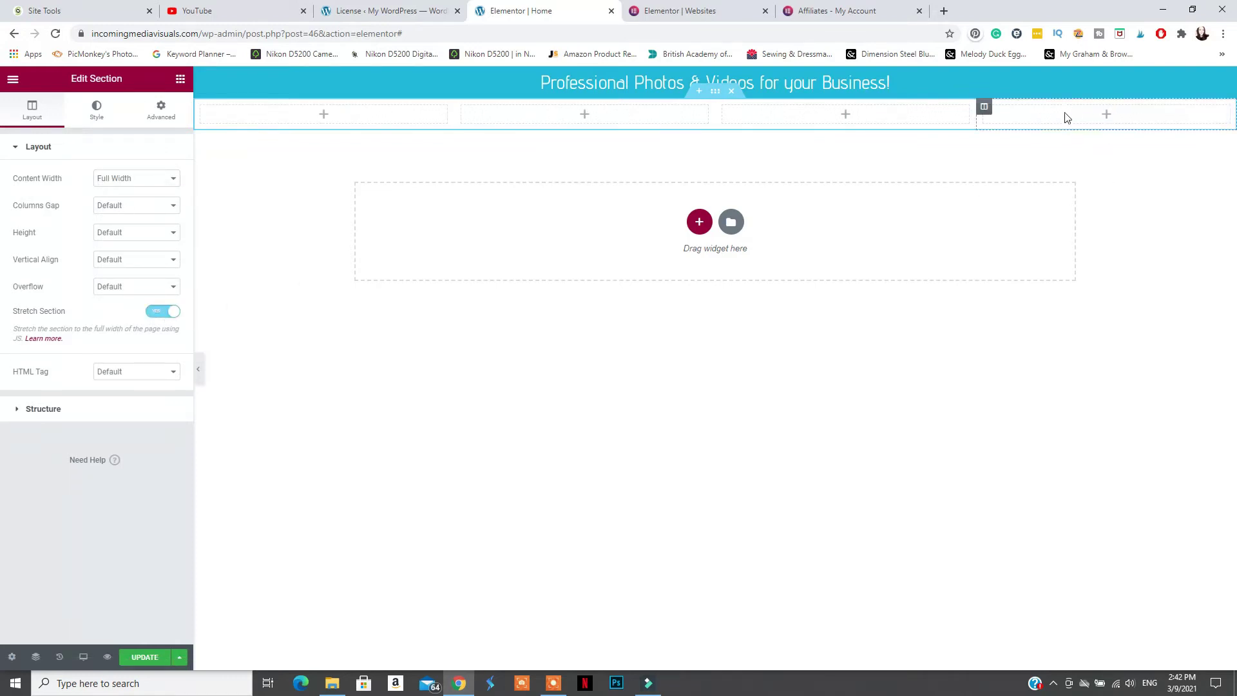
- Find the Social Icons widget with the search term "social" and place it in the section's fourth column
click(13, 82)
click(13, 82)
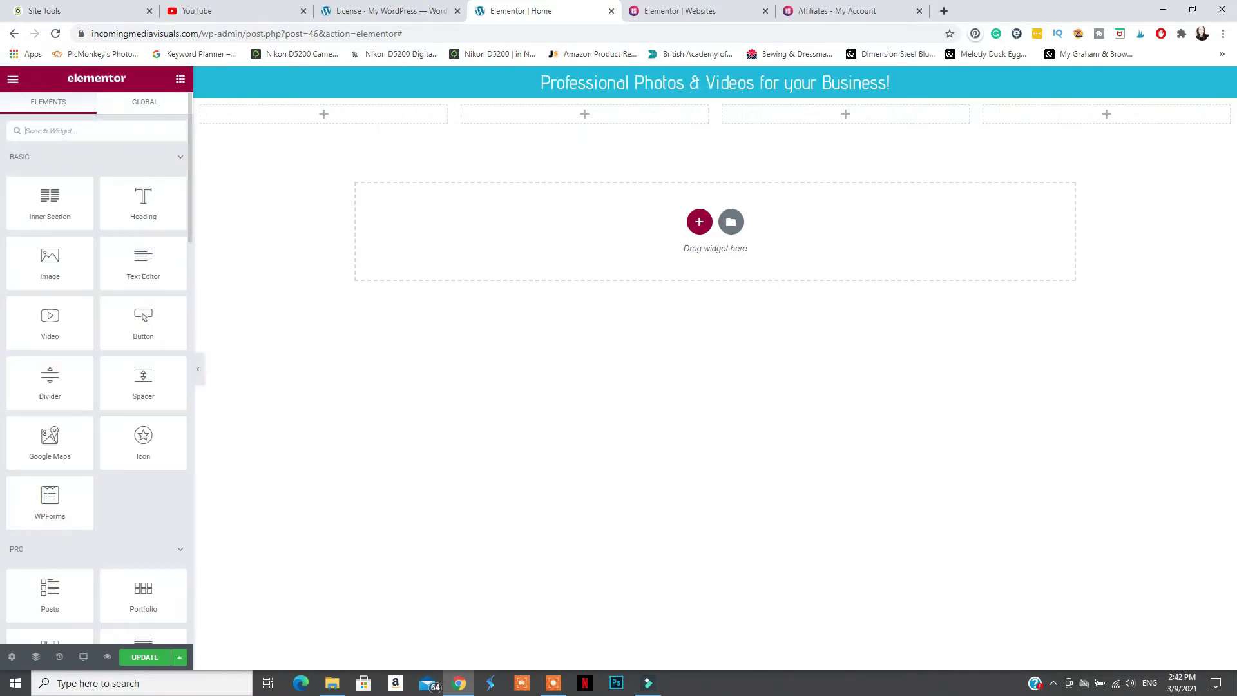
text(social)
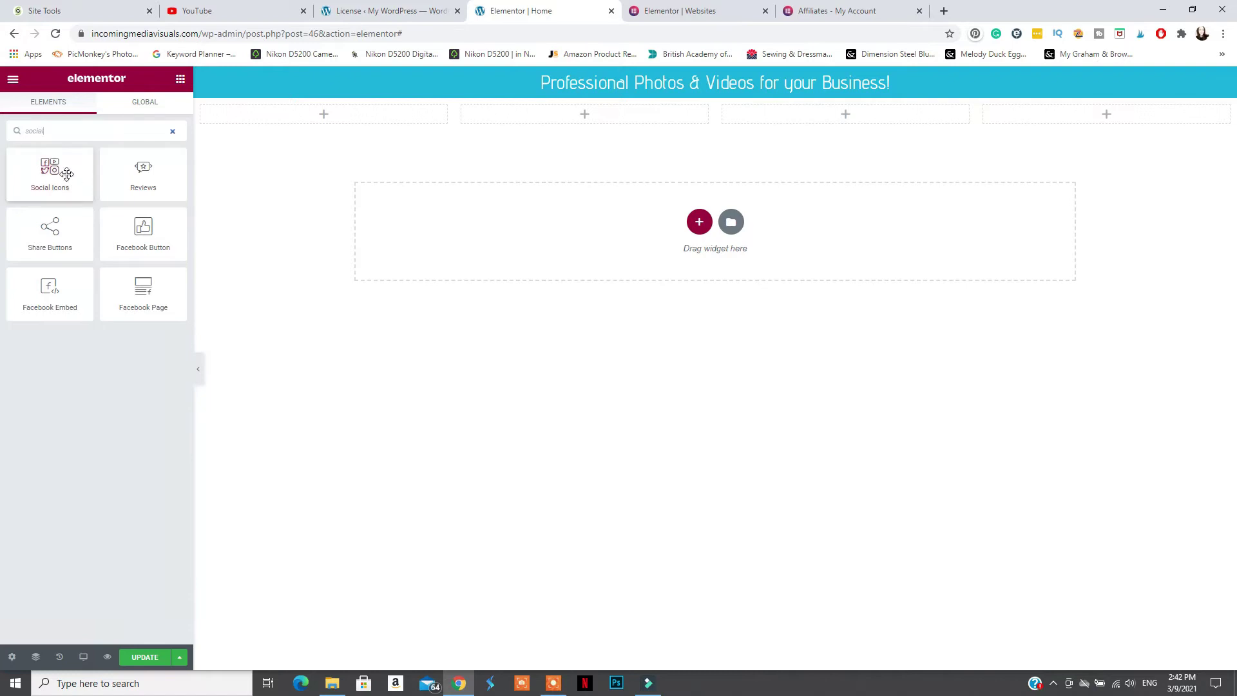
drag(1117, 104, 1128, 129)
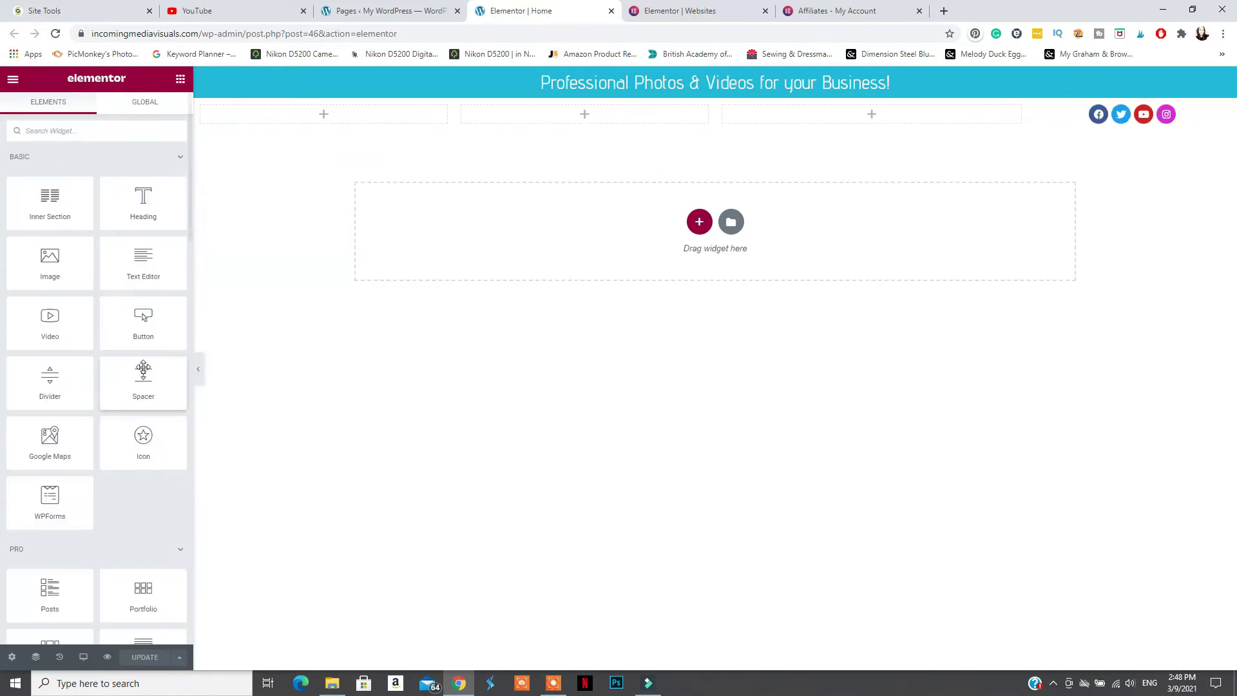
- Place a Nav Menu widget in the section's first column, using the Essentials menu
scroll(143, 366, down, 6)
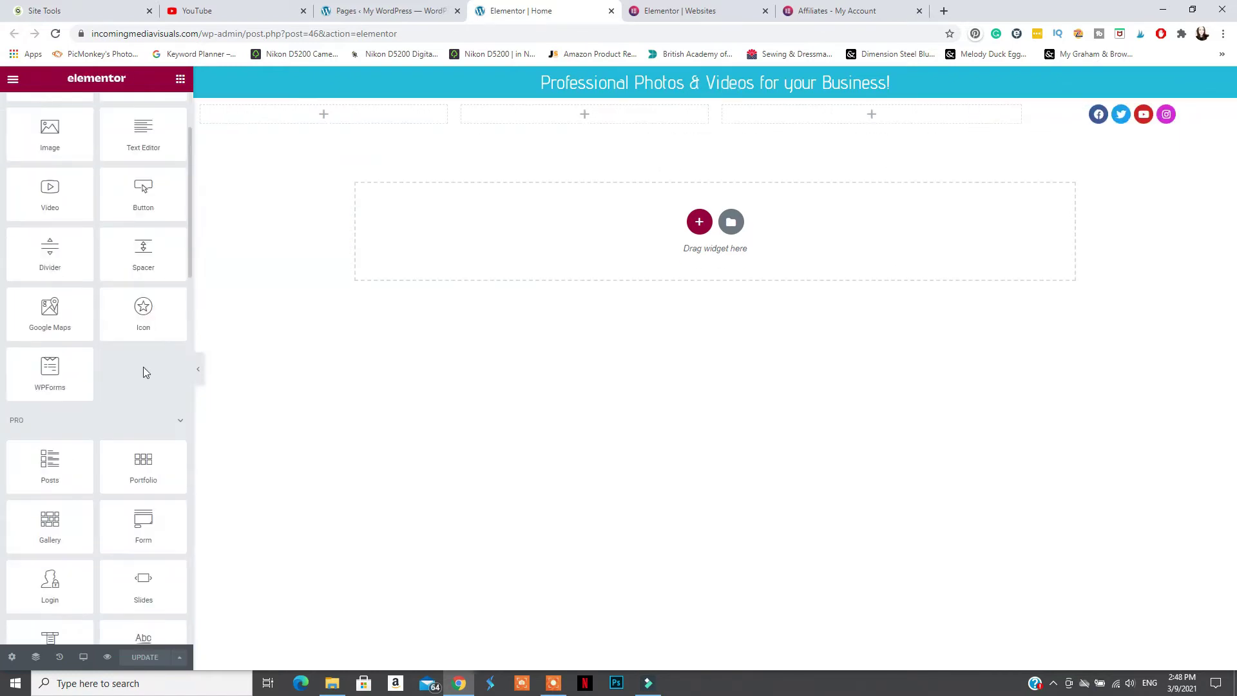
scroll(127, 371, down, 3)
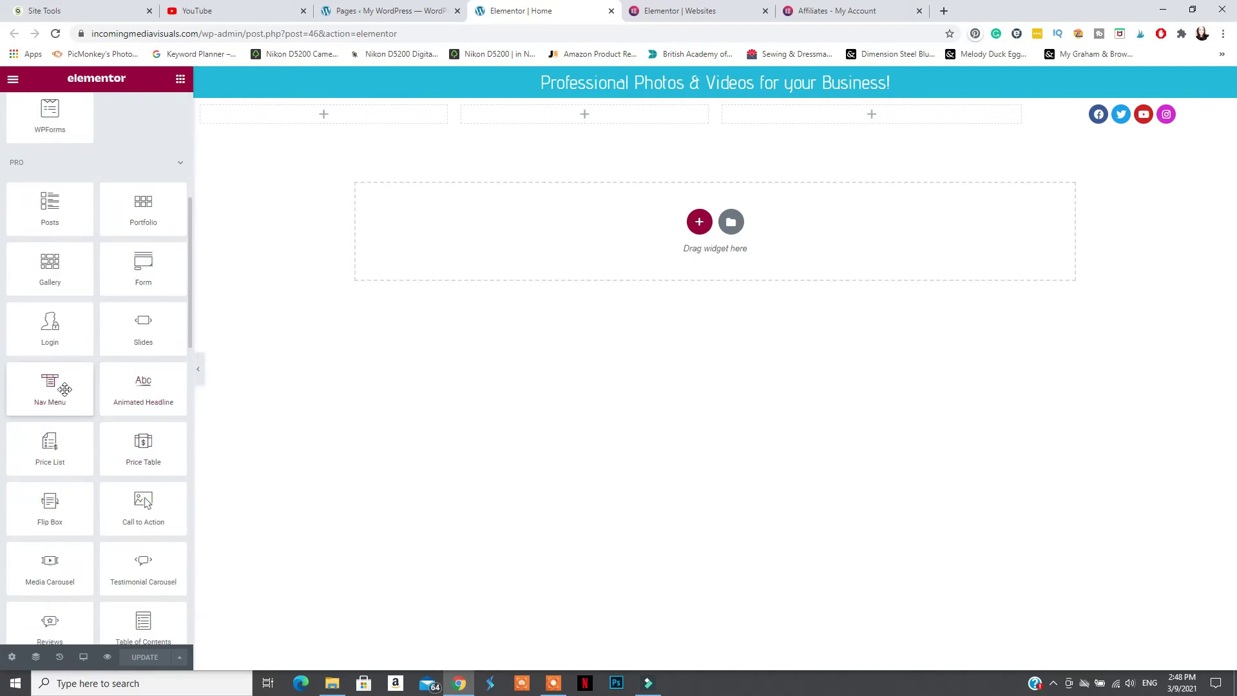
drag(345, 118, 346, 119)
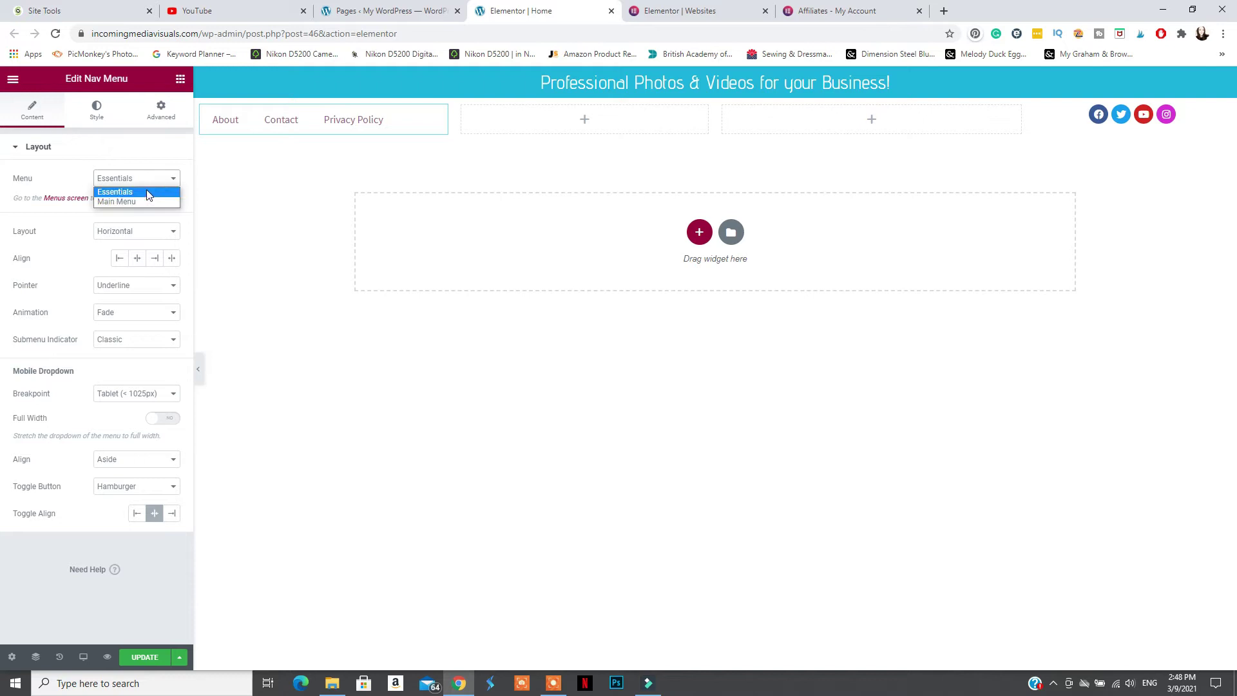
click(133, 194)
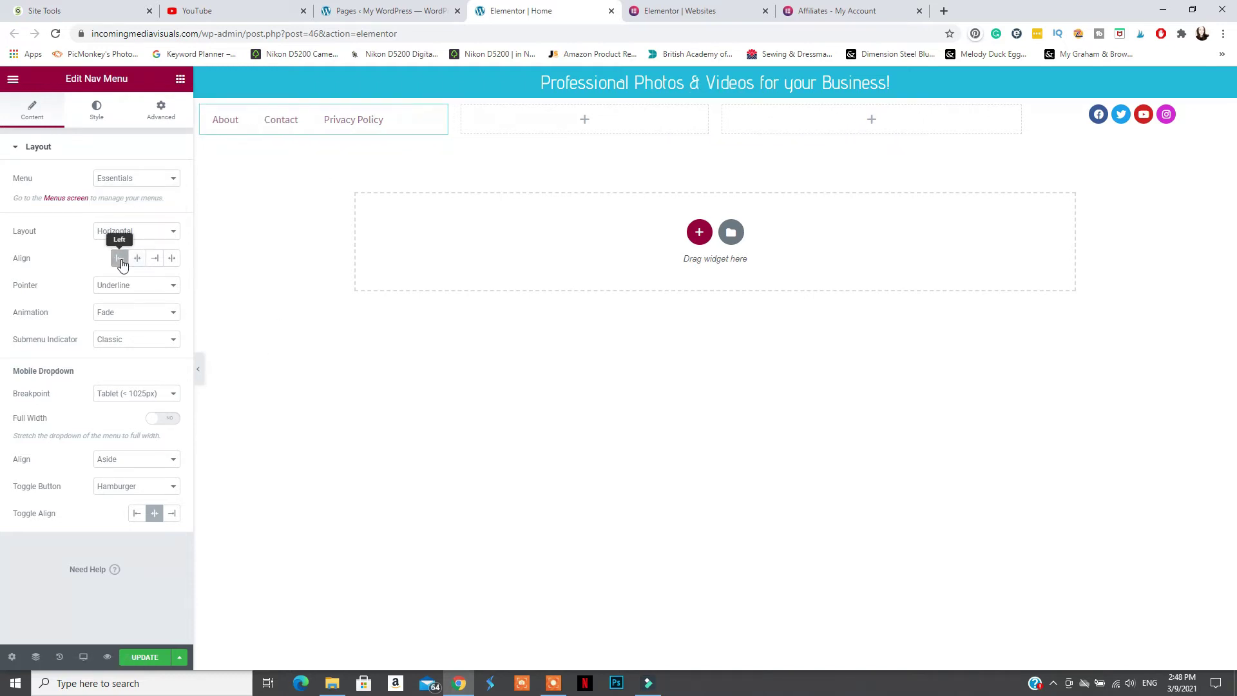
- Try out pointer styles such as Framed and Text on the Essentials navigation menu
click(142, 286)
click(134, 319)
click(135, 286)
click(138, 339)
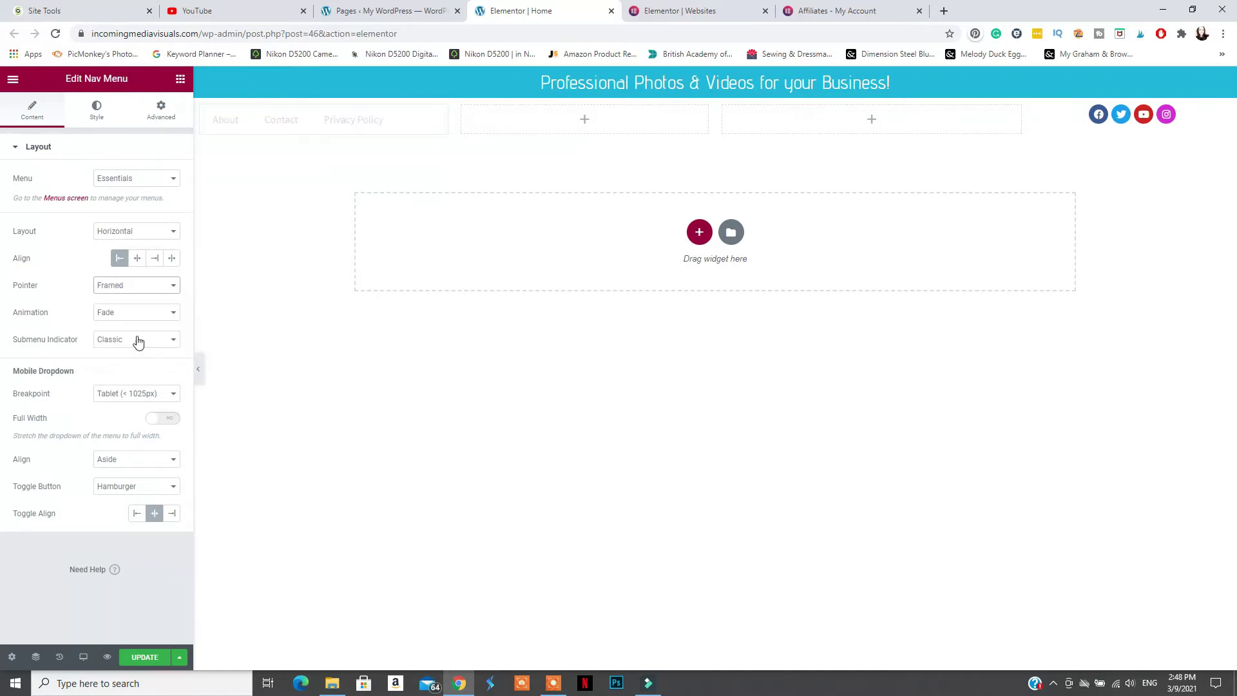
click(136, 286)
click(129, 348)
click(137, 286)
click(115, 358)
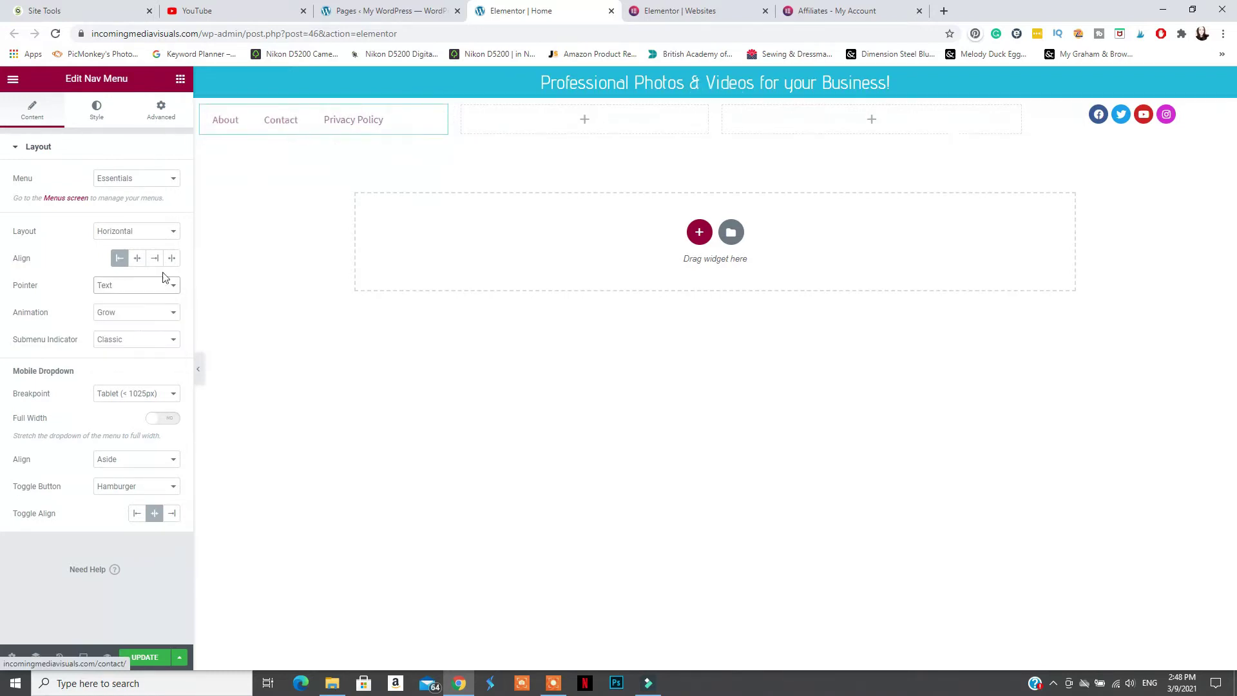
click(151, 286)
click(129, 299)
click(157, 284)
click(138, 319)
- Set the Essentials menu's pointer to Background with a Fade animation, keeping the Classic submenu indicator
click(137, 285)
click(109, 346)
click(137, 312)
click(154, 322)
click(120, 340)
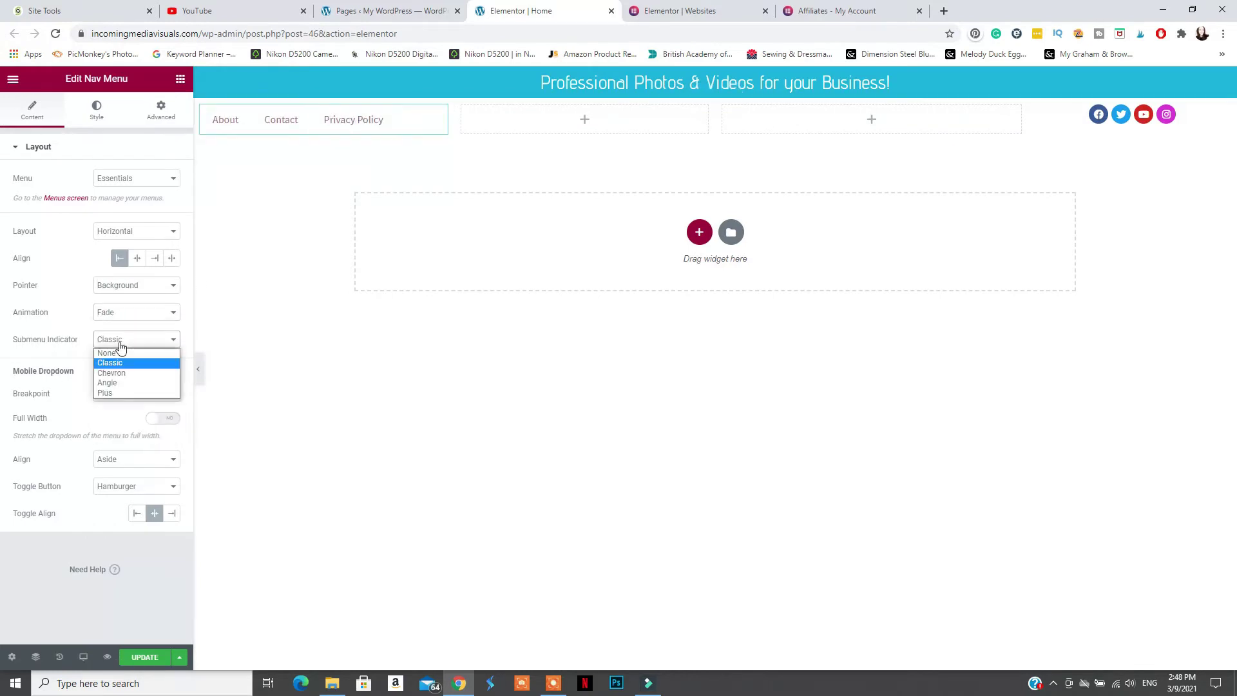
- Set the Essentials menu's typography family to Advent Pro
click(96, 109)
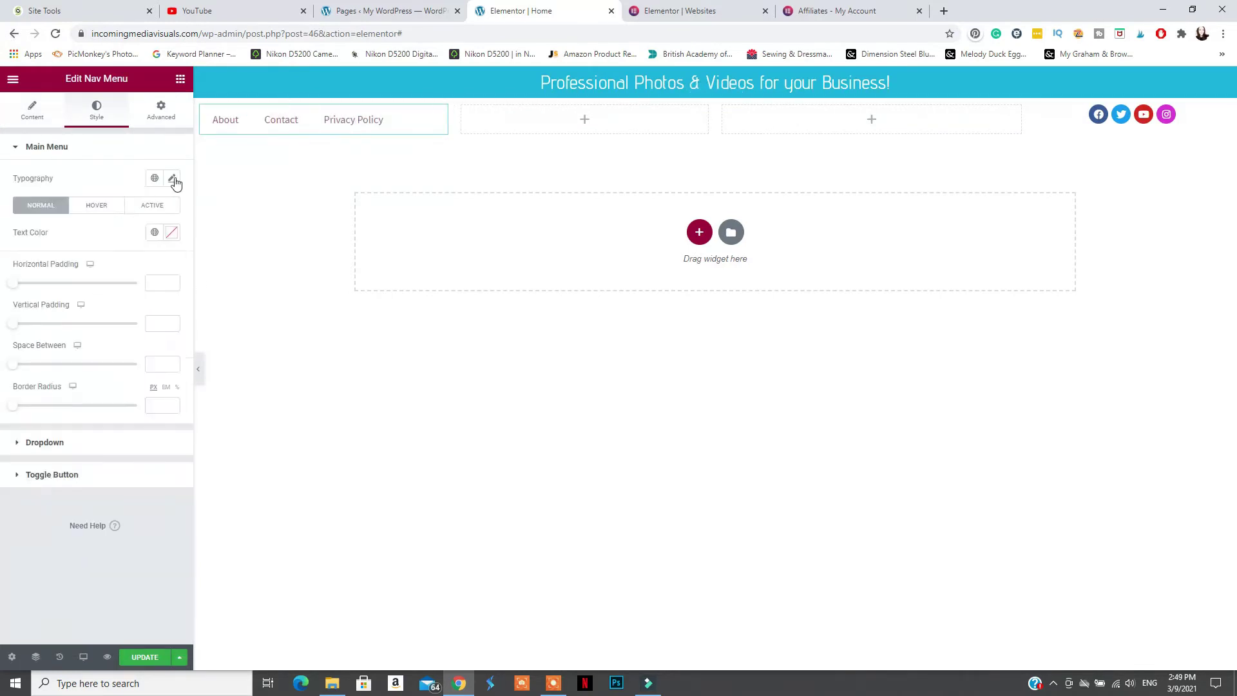
click(171, 178)
click(132, 239)
scroll(139, 316, down, 1)
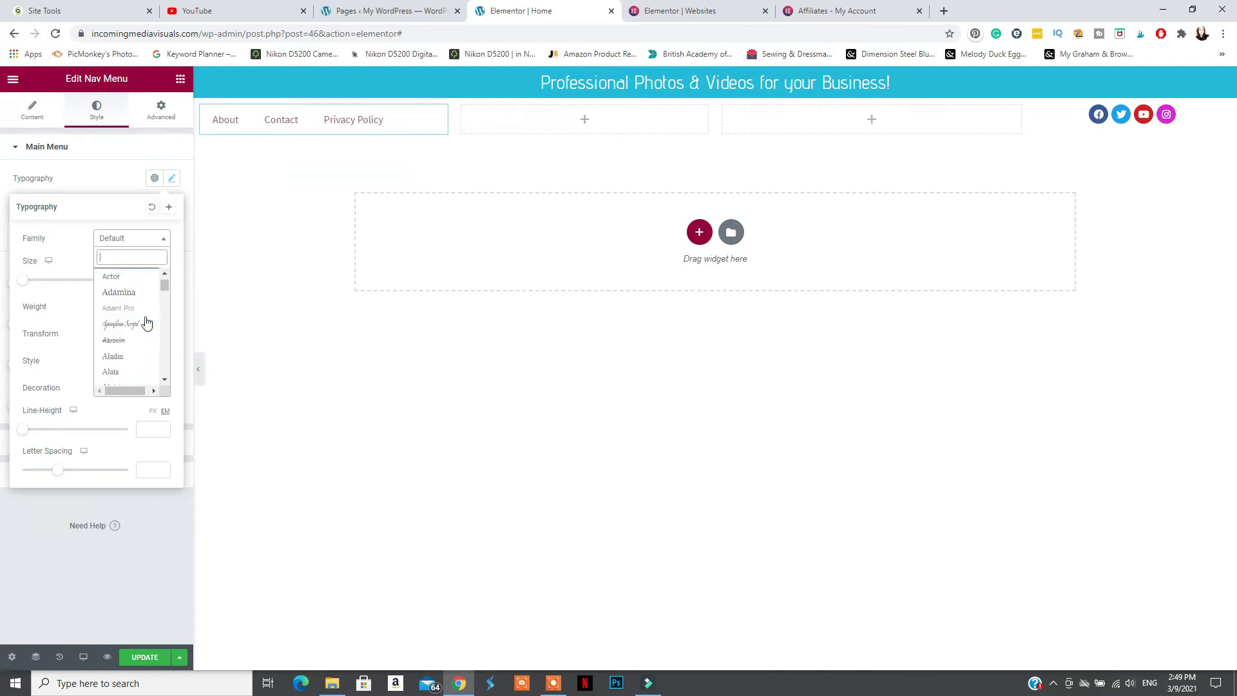
click(143, 309)
click(172, 178)
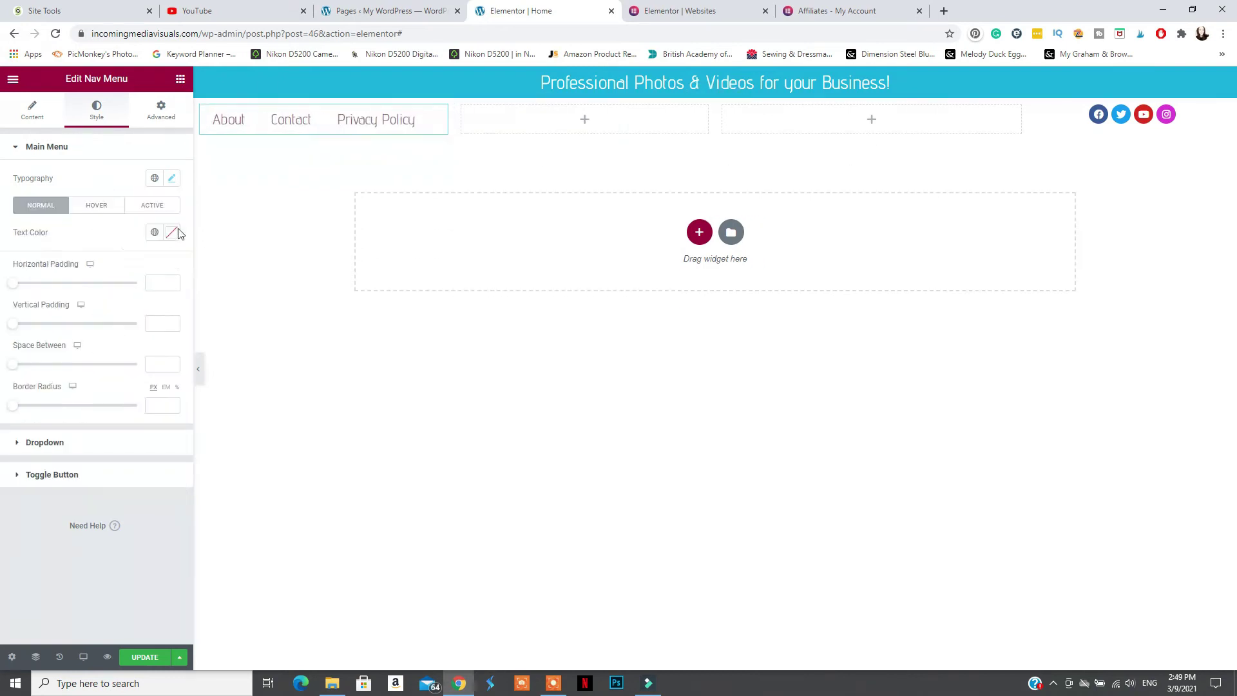
- Change the Essentials menu's normal text color to a cyan-blue similar to the heading banner
click(172, 232)
drag(148, 291, 149, 297)
click(102, 399)
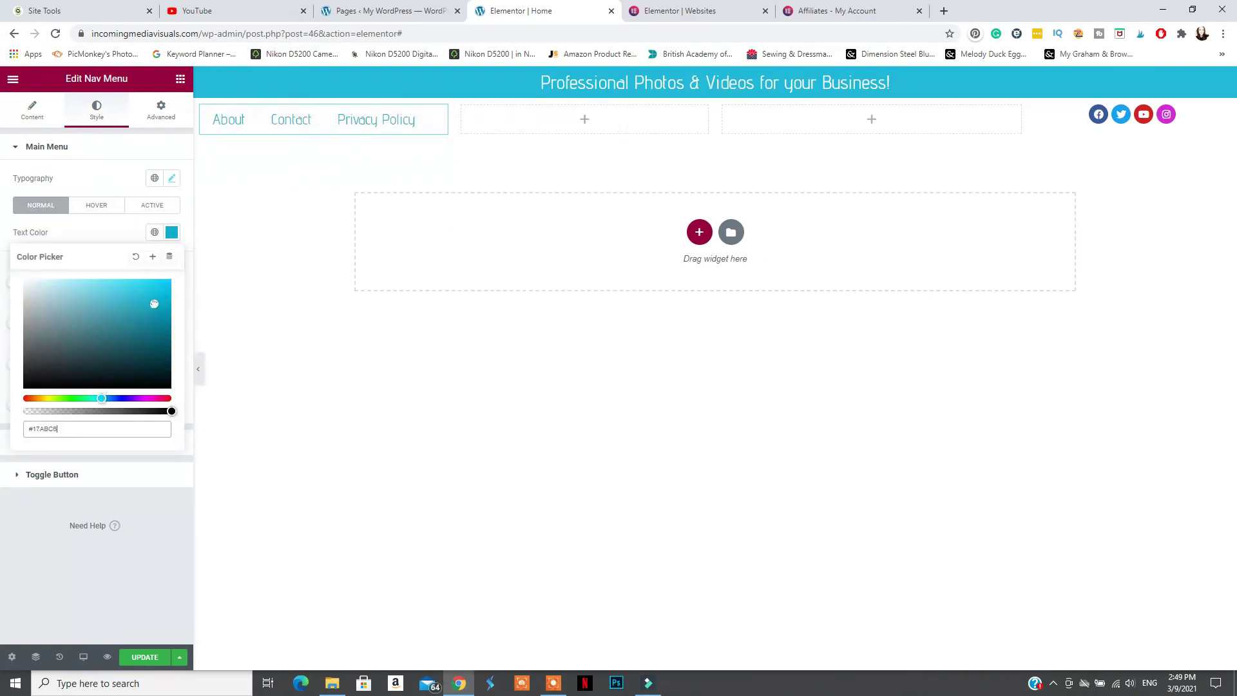
click(170, 232)
- Set the Essentials menu's font weight to 600
click(171, 179)
click(132, 307)
click(116, 363)
click(129, 308)
click(117, 372)
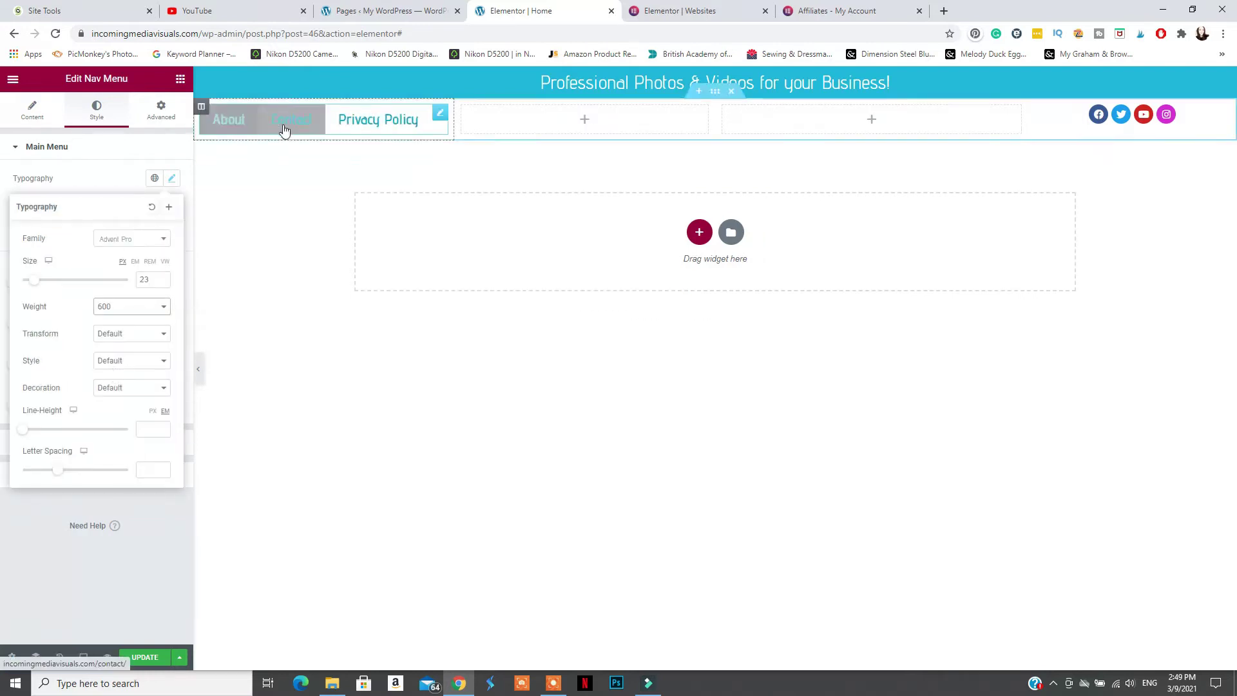
- Reduce the Essentials menu's font size slightly and align the menu items to the center
drag(34, 280, 32, 281)
click(171, 178)
click(32, 111)
click(137, 258)
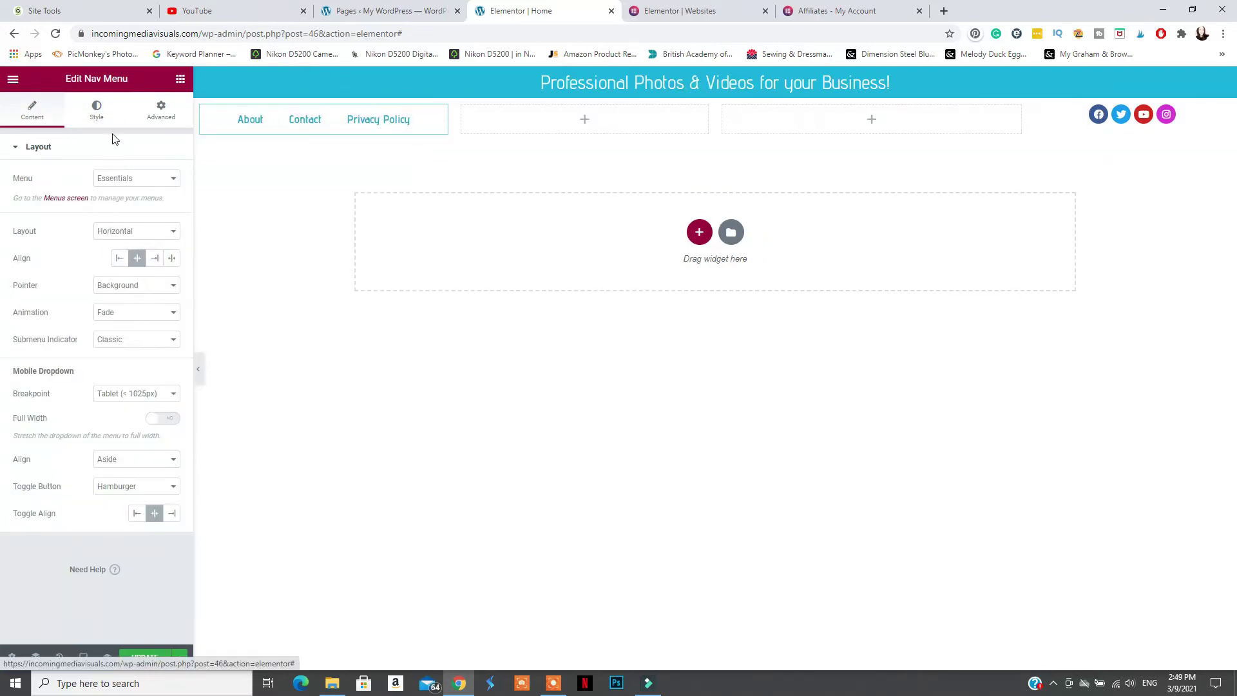
- Set the Essentials menu's hover pointer color to a teal-blue matching the banner
click(97, 111)
click(97, 205)
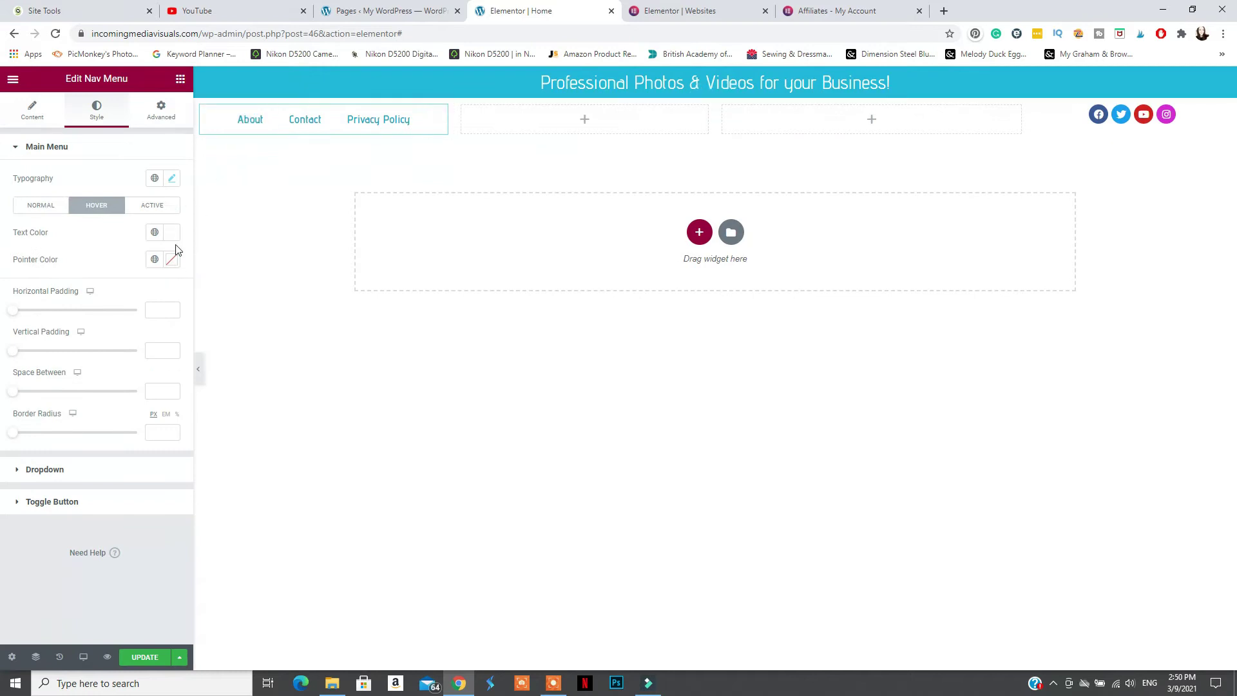
click(171, 259)
click(153, 346)
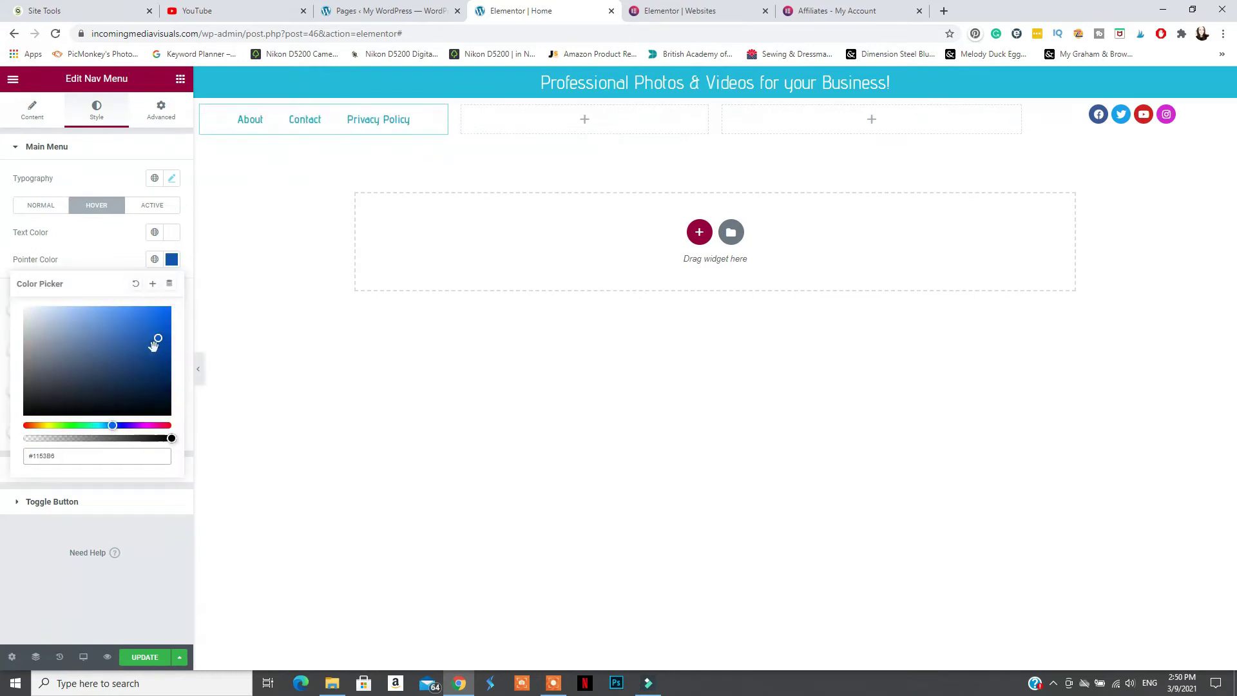
click(103, 327)
click(105, 426)
click(150, 324)
click(132, 324)
click(100, 425)
click(155, 329)
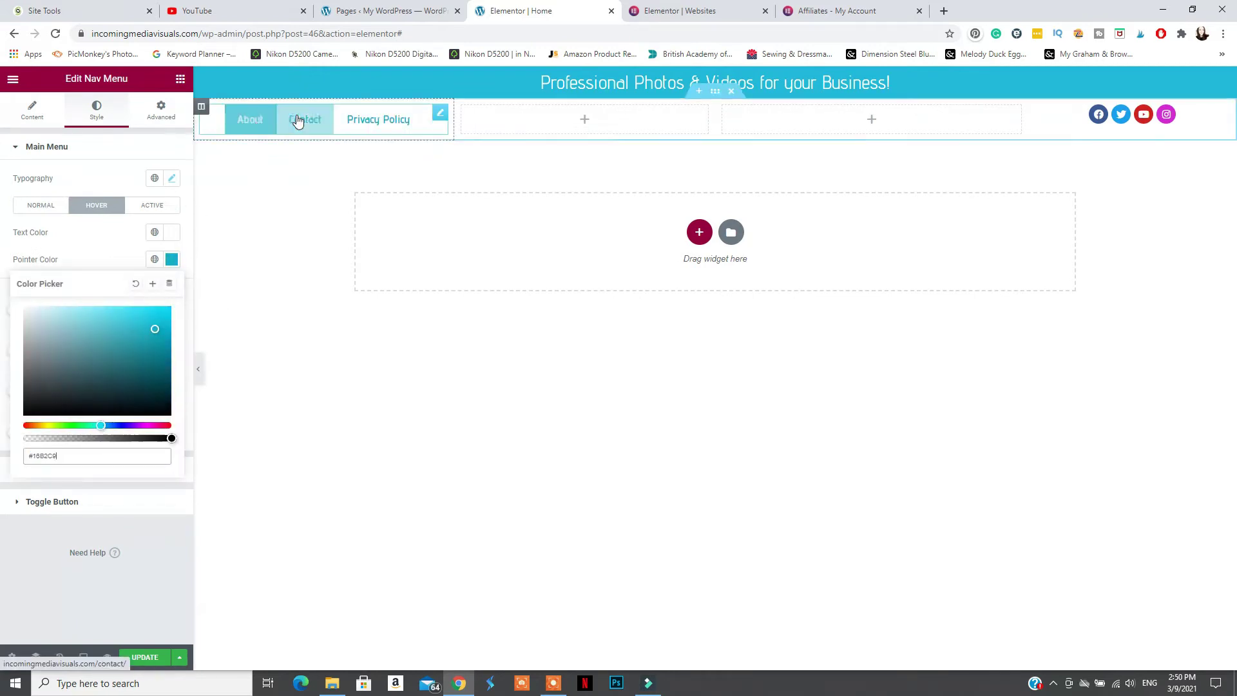
click(84, 154)
- Add a fifth column in the middle of the section holding the menu and social icons
click(15, 85)
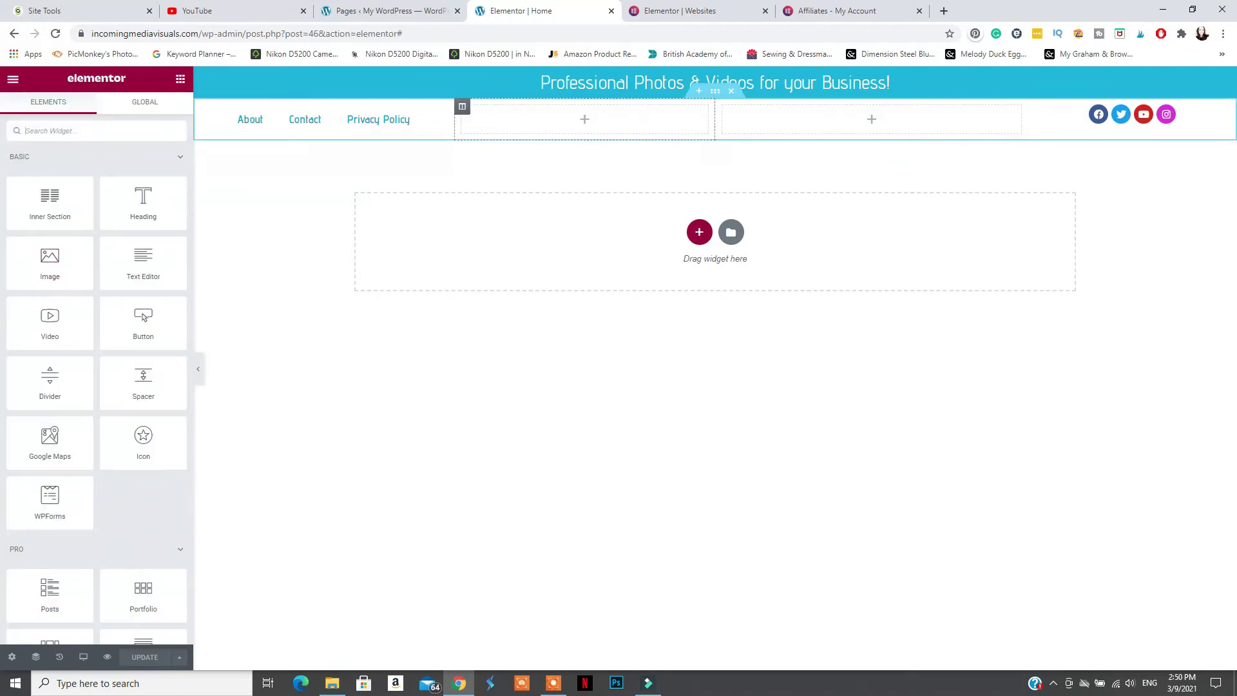
right_click(714, 129)
click(741, 181)
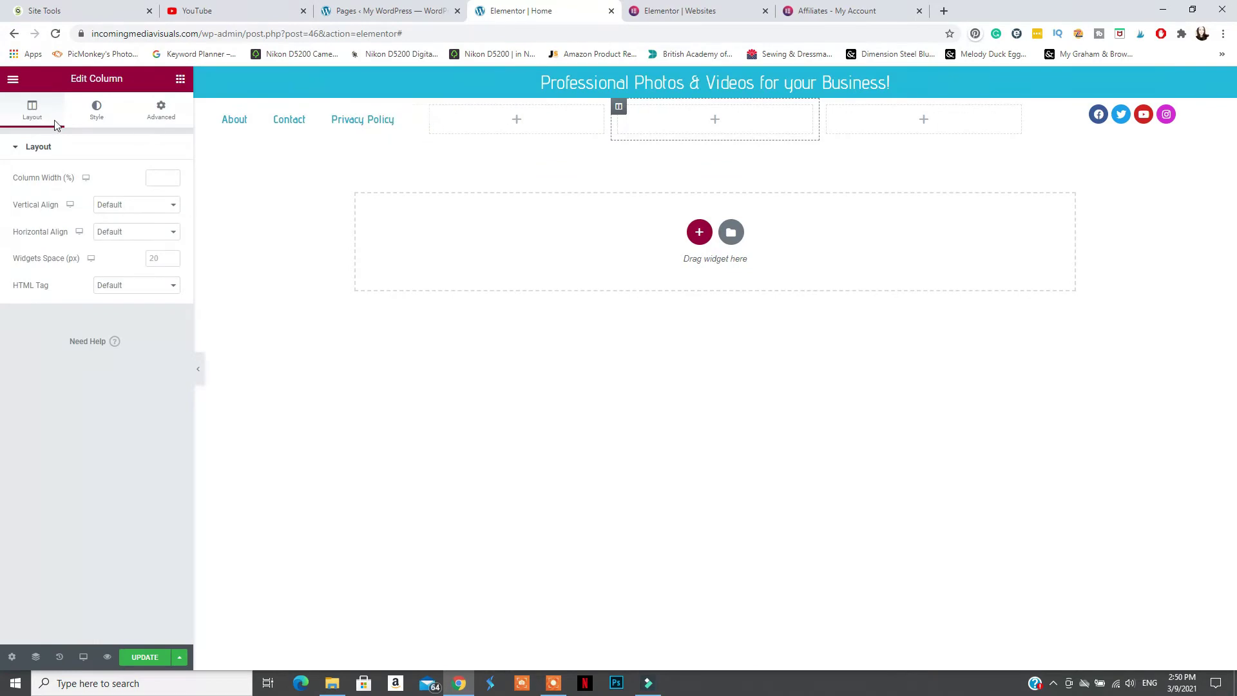
- Insert the Incoming Media camera logo as an image in the middle column, narrow the column and preview the page
double_click(14, 80)
drag(696, 116, 696, 122)
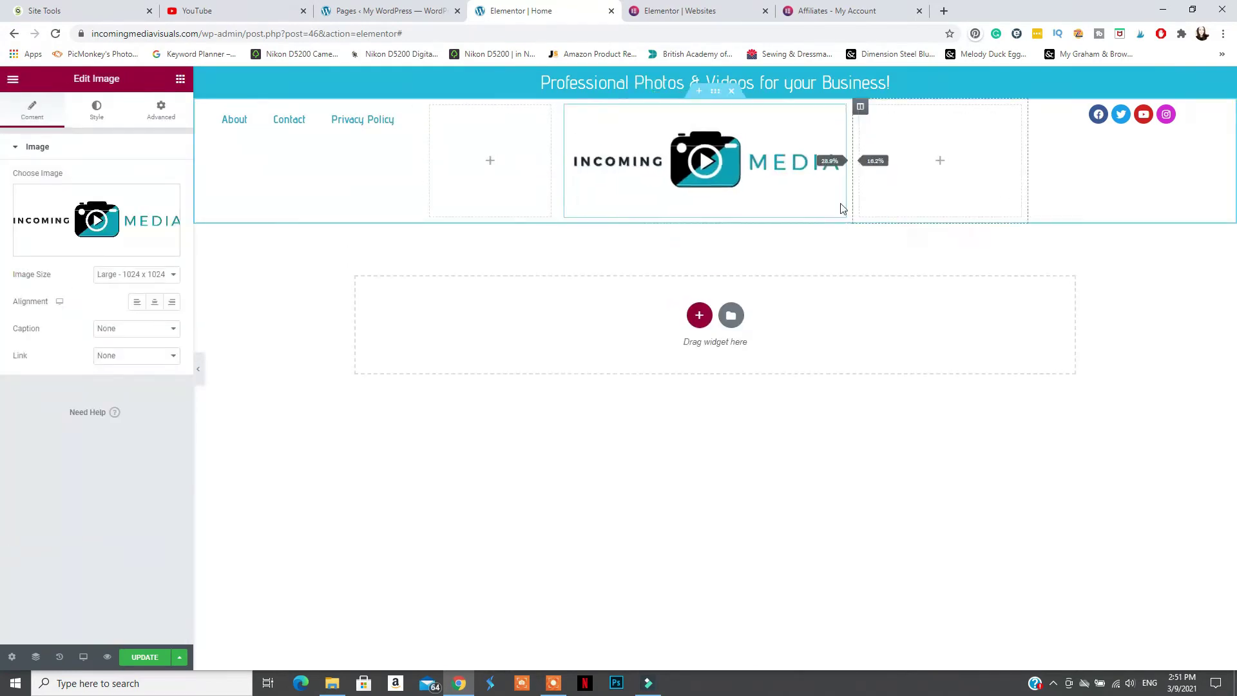
mouse_move(792, 174)
mouse_down()
mouse_move(804, 166)
mouse_move(791, 165)
mouse_up()
click(199, 369)
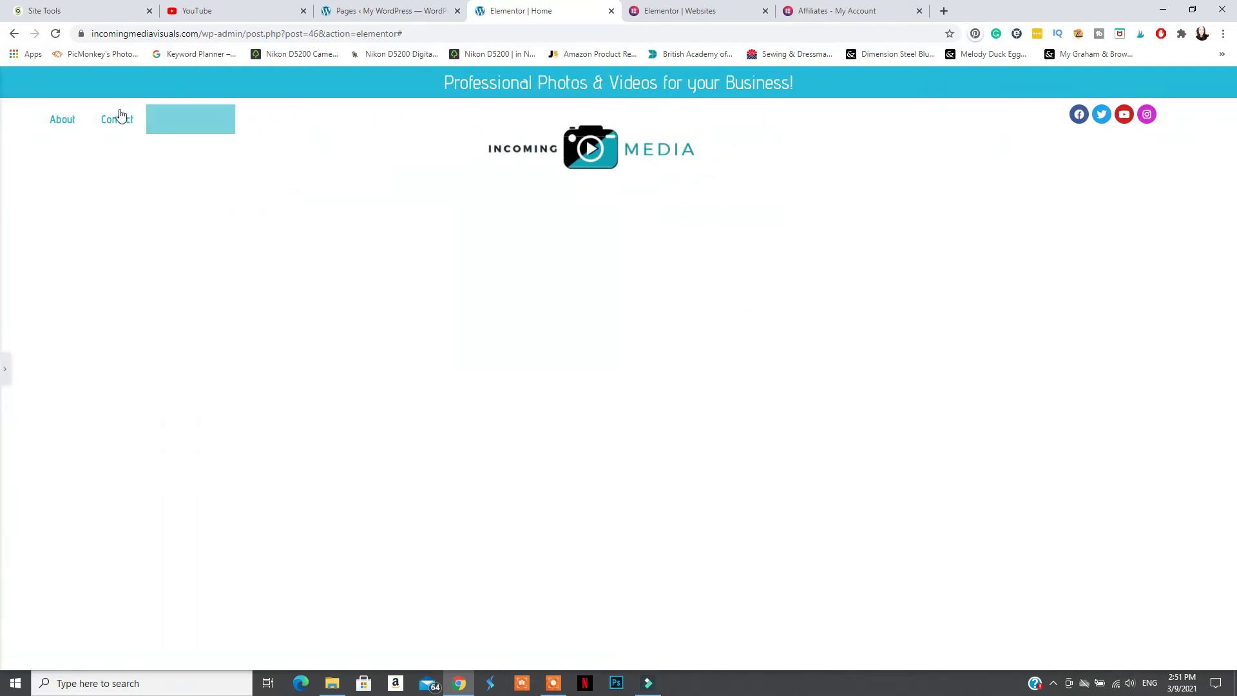
- Return to editing and add a single-column section below the logo row
click(5, 370)
click(700, 275)
click(564, 309)
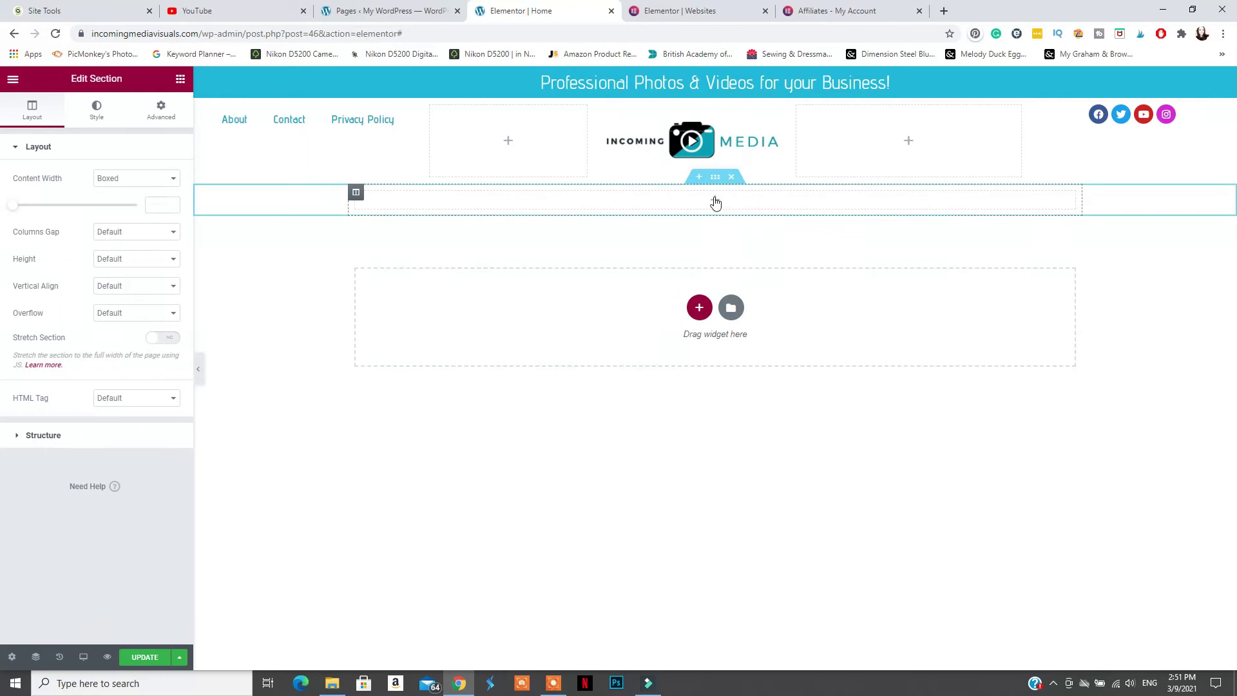
- Place a Nav Menu widget in the new section and assign it the Main Menu
click(180, 79)
scroll(45, 387, down, 5)
drag(42, 443, 712, 205)
click(136, 179)
click(122, 204)
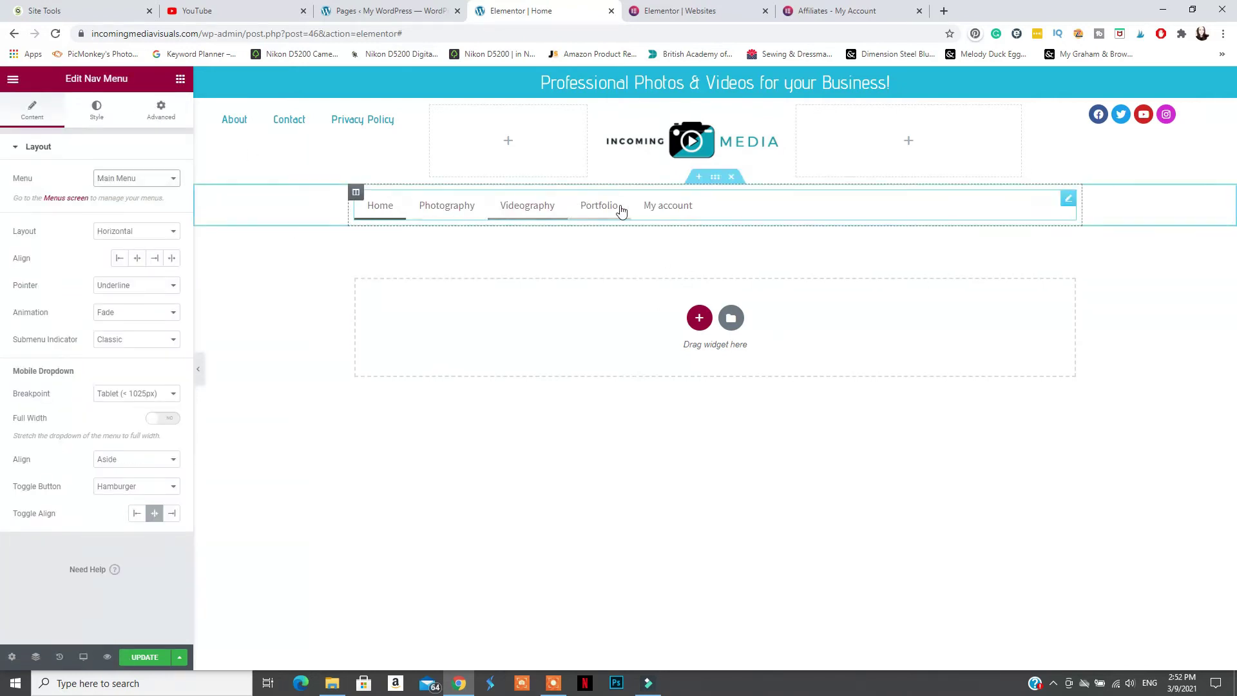
- Delete the plain nav menu below the logo and paste a copy of the top row's styled menu in its single-column section
right_click(209, 118)
click(727, 201)
right_click(726, 202)
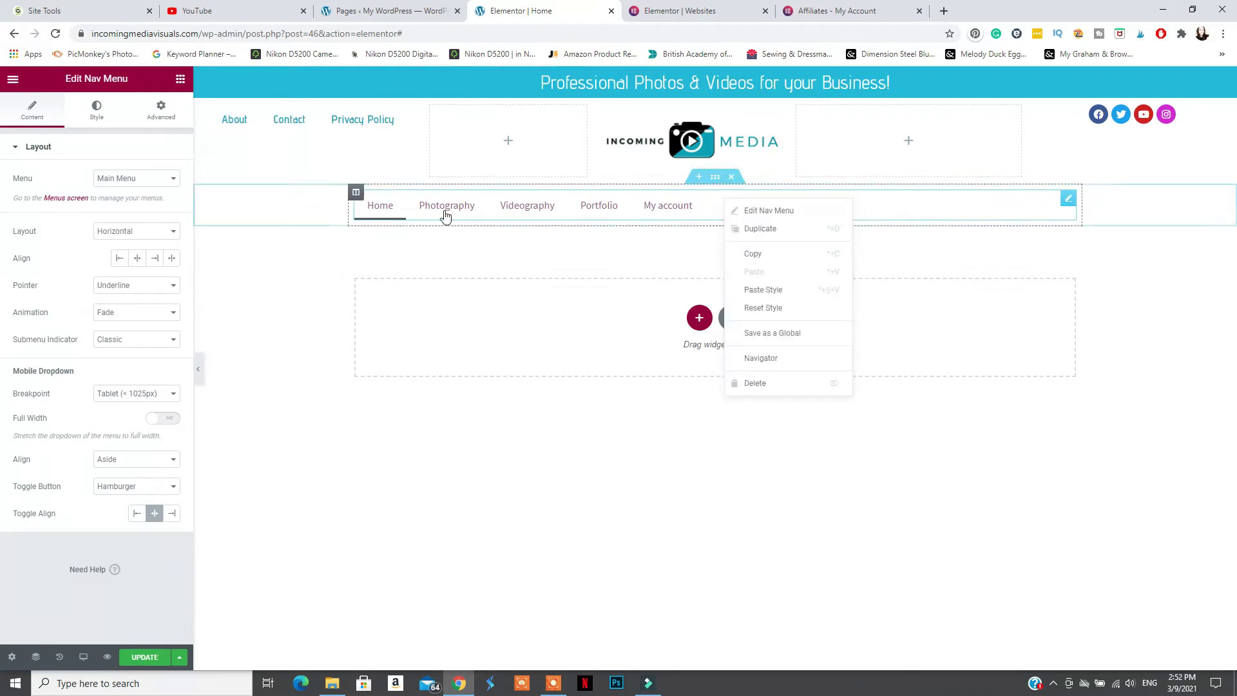
right_click(714, 201)
click(741, 384)
right_click(716, 204)
click(733, 301)
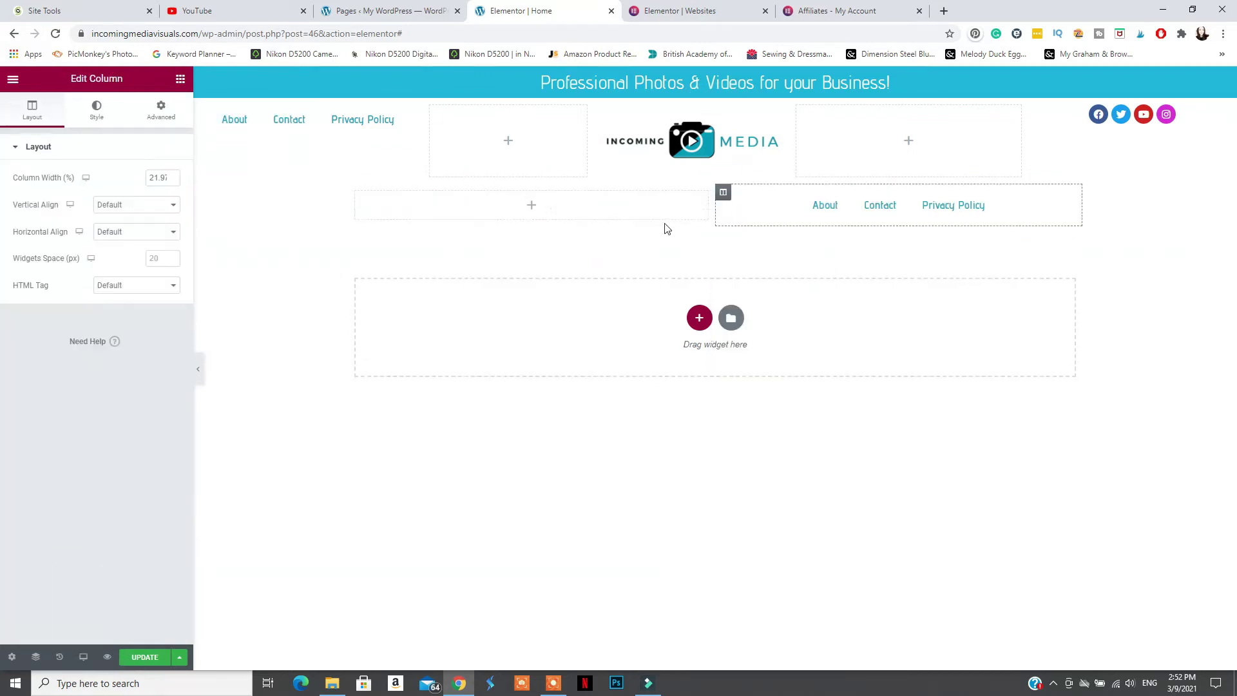
right_click(682, 195)
click(708, 291)
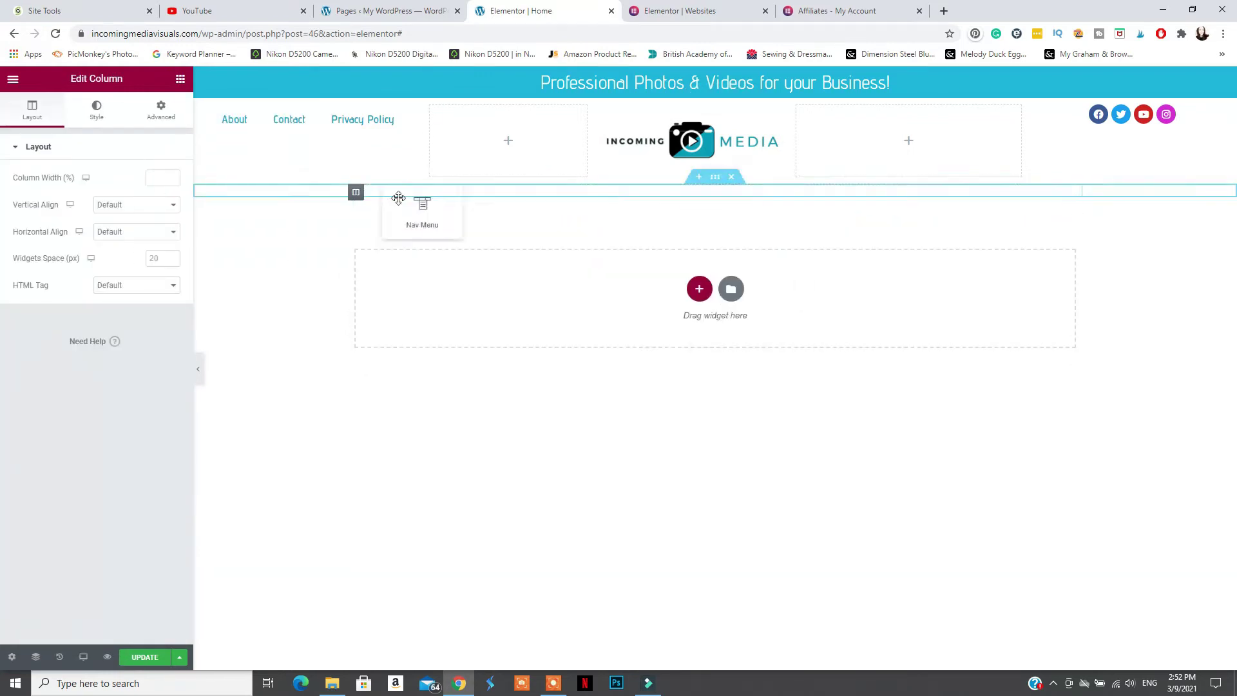
- Assign the Main Menu to the copied nav menu below the logo
click(531, 211)
click(136, 177)
click(132, 204)
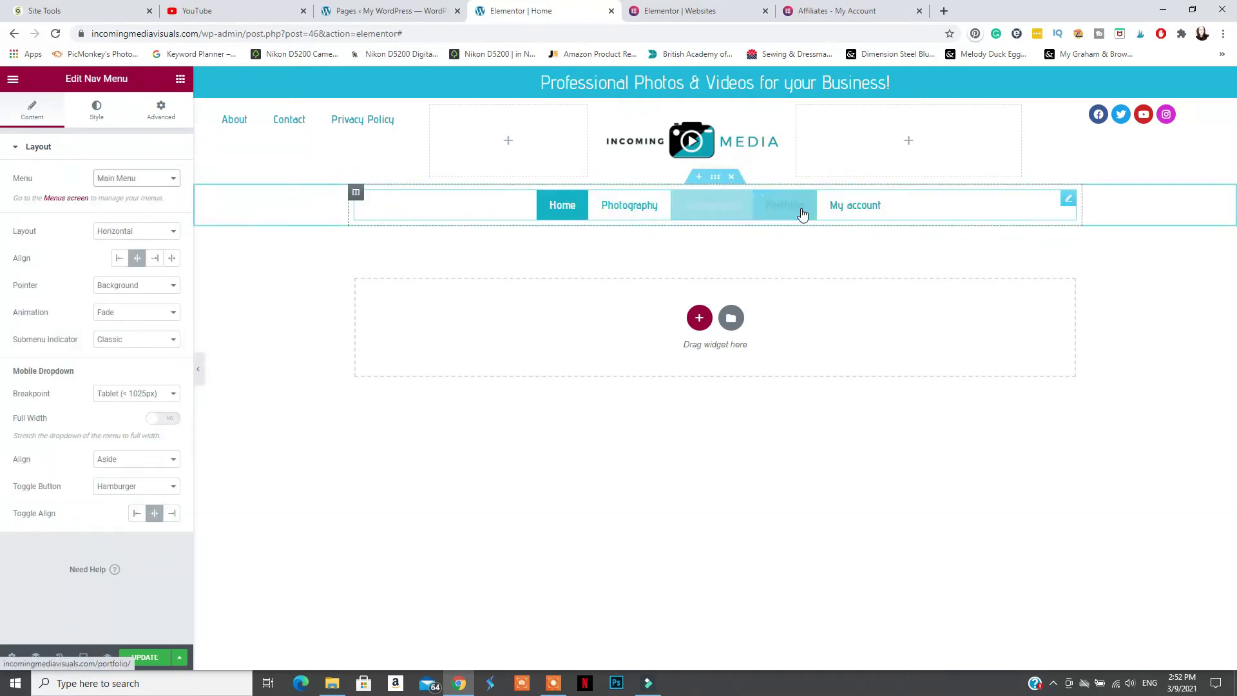
- Style the main menu with horizontal padding 50, vertical padding 7, space between 49 and border radius 19
click(97, 111)
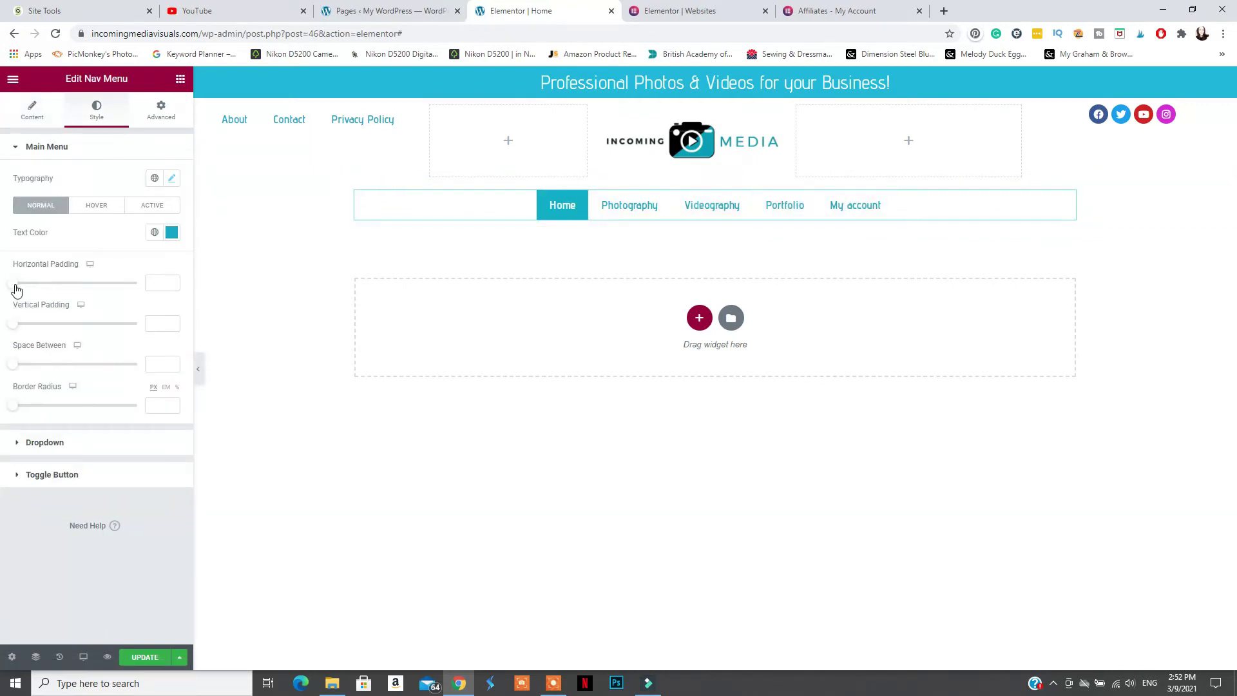
drag(13, 283, 147, 284)
mouse_move(39, 323)
mouse_down()
mouse_move(66, 326)
mouse_move(32, 328)
mouse_up()
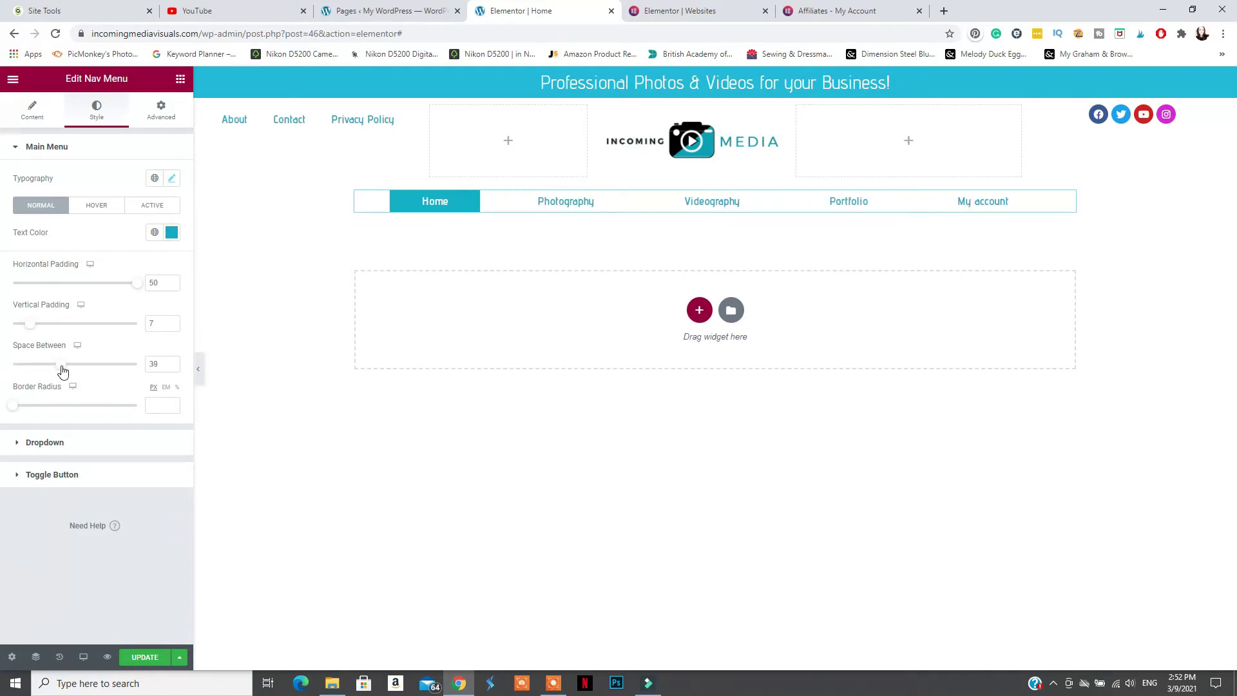
drag(62, 372, 37, 406)
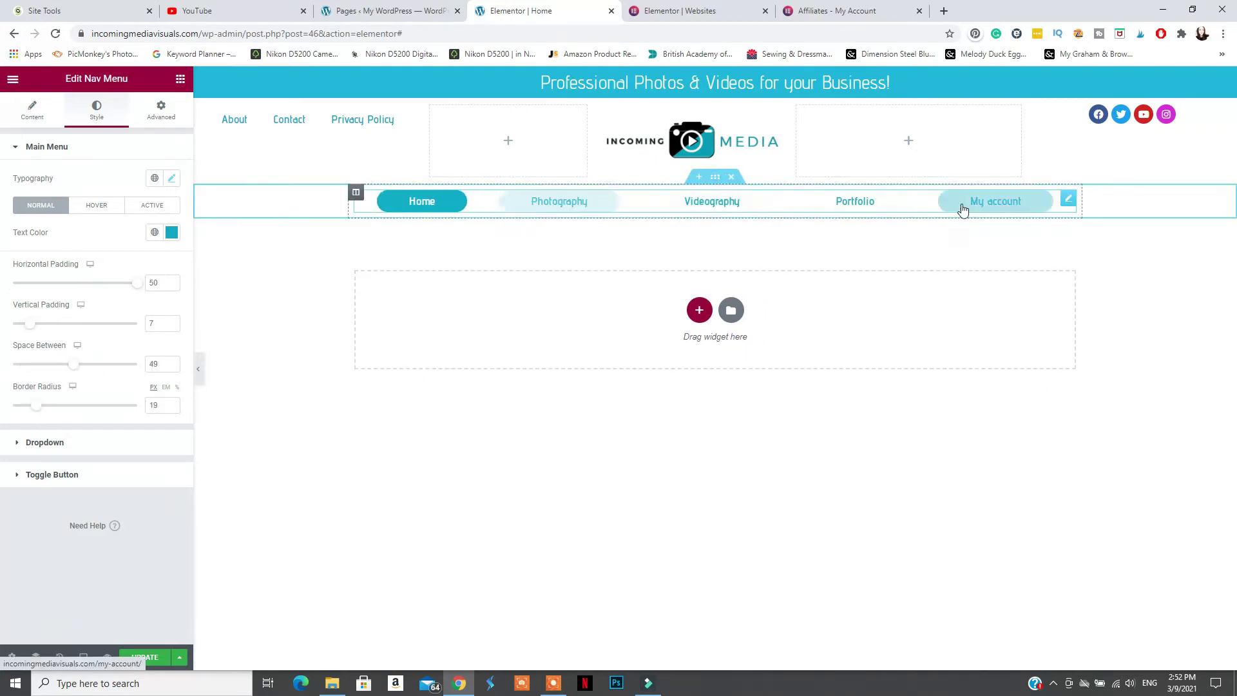
- Set the main menu section's content width to Full Width, enable Stretch Section and preview the page
click(720, 180)
click(161, 110)
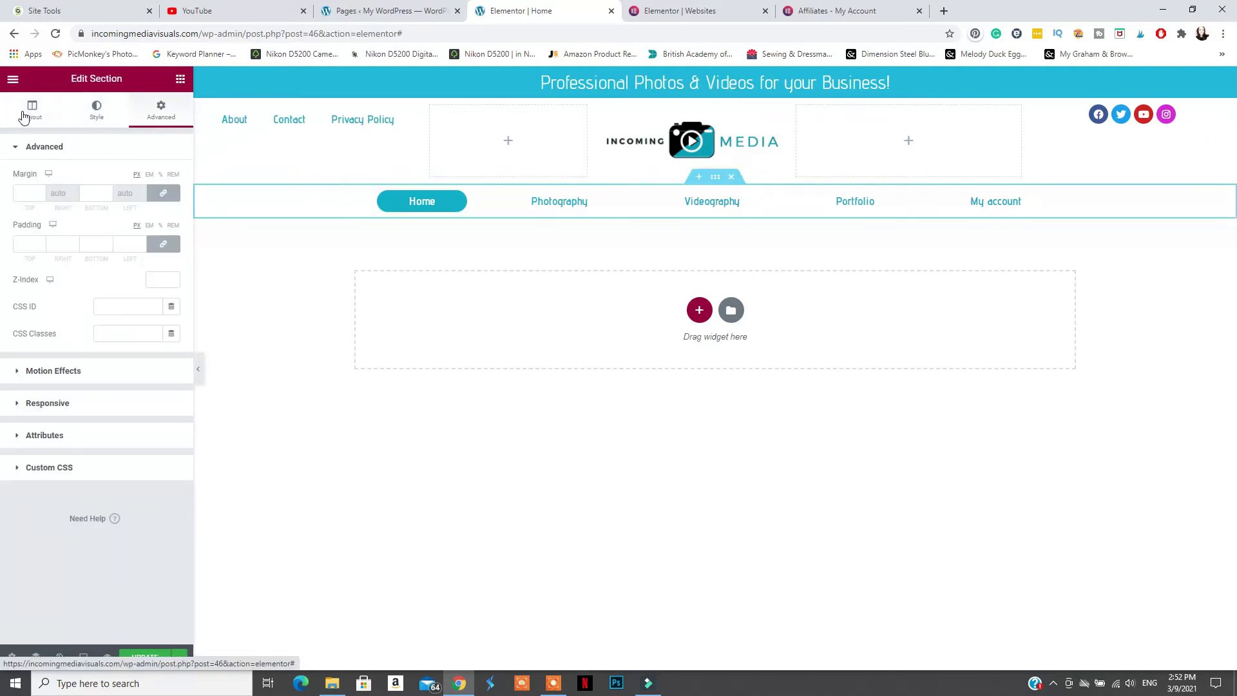
click(26, 114)
click(127, 179)
click(119, 201)
click(166, 316)
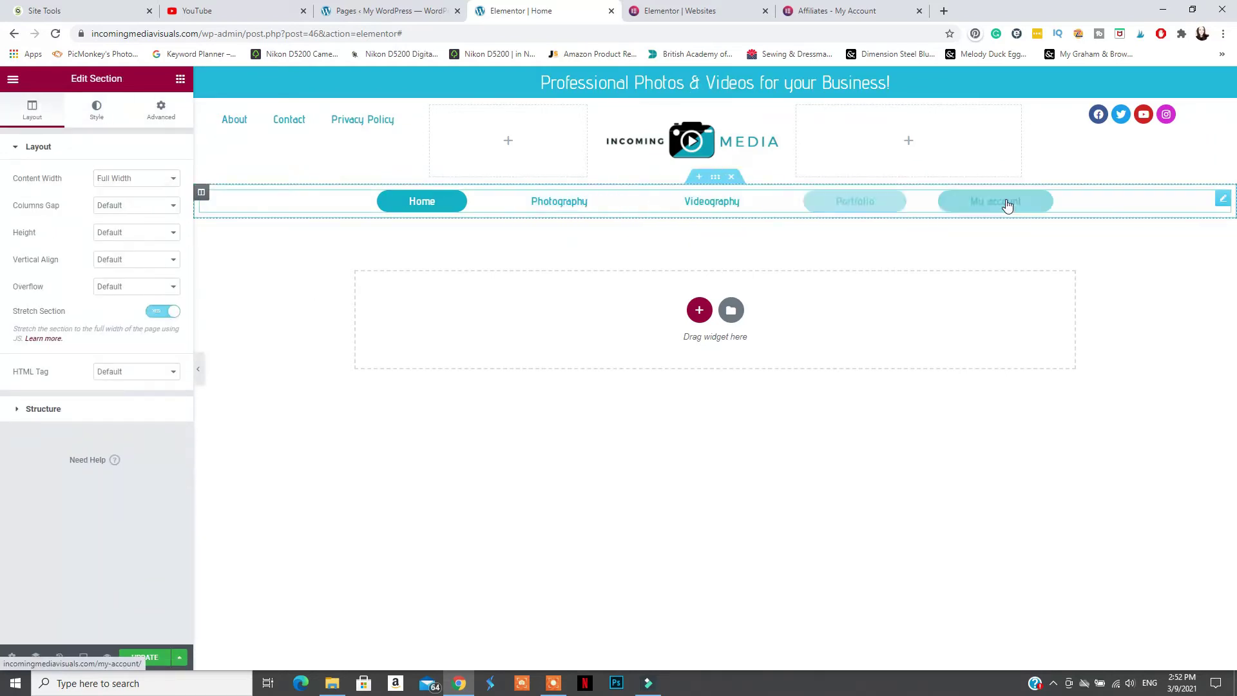
click(200, 373)
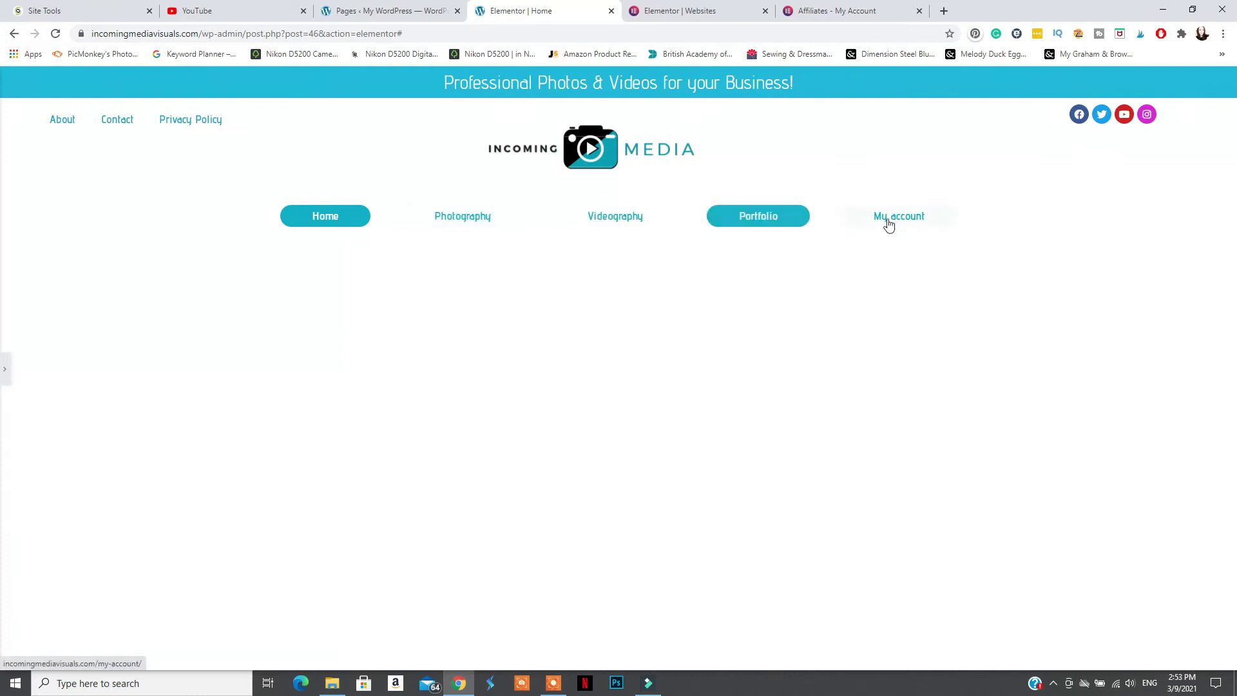
click(6, 369)
- Shift both borders of the logo column to centre the logo under the banner, and preview the page
drag(598, 146, 618, 143)
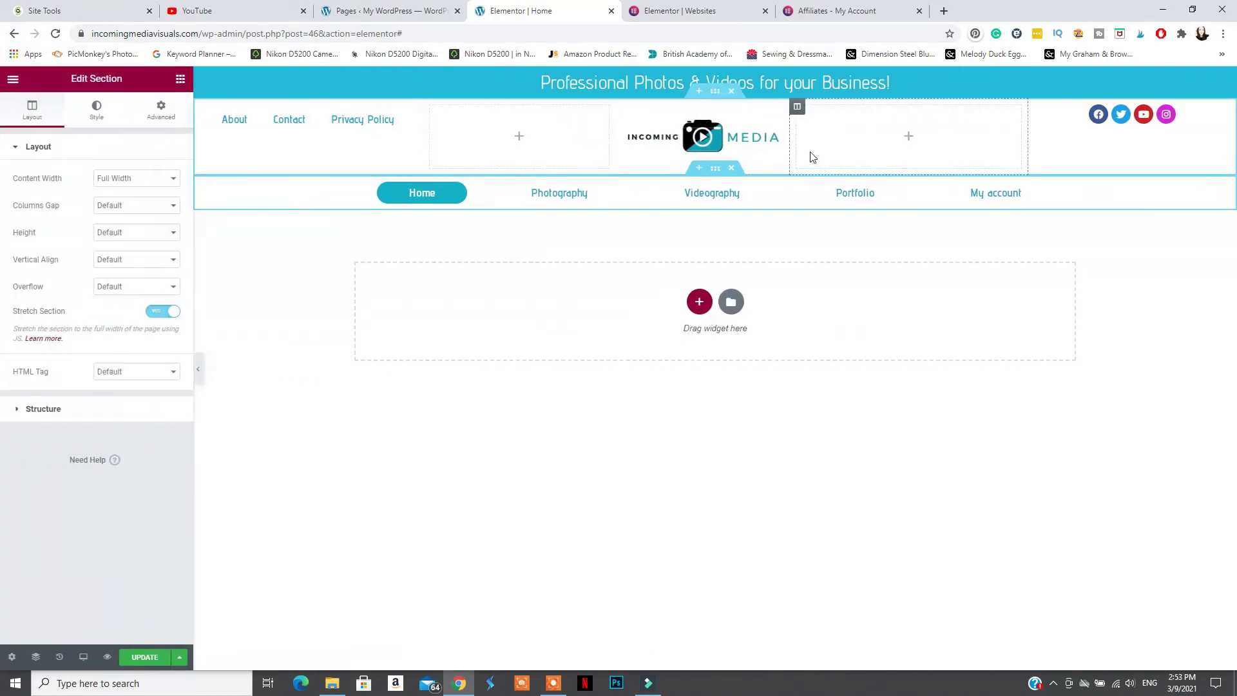
drag(791, 150, 816, 152)
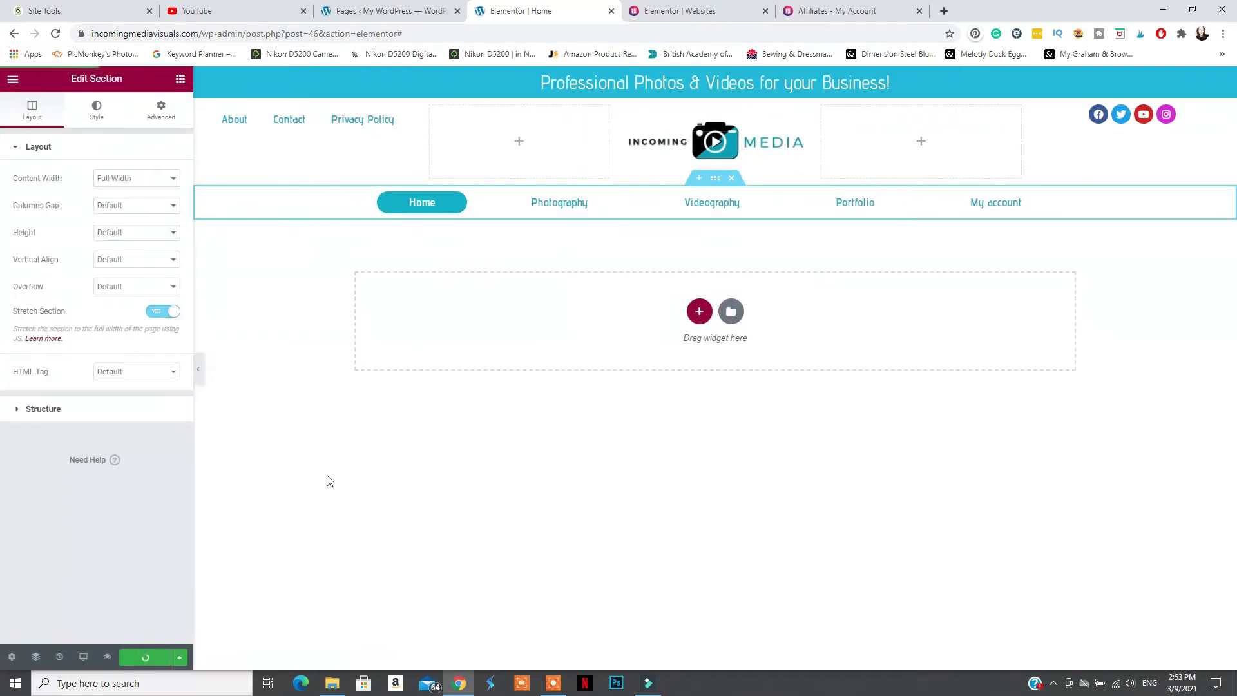
key(ctrl+p)
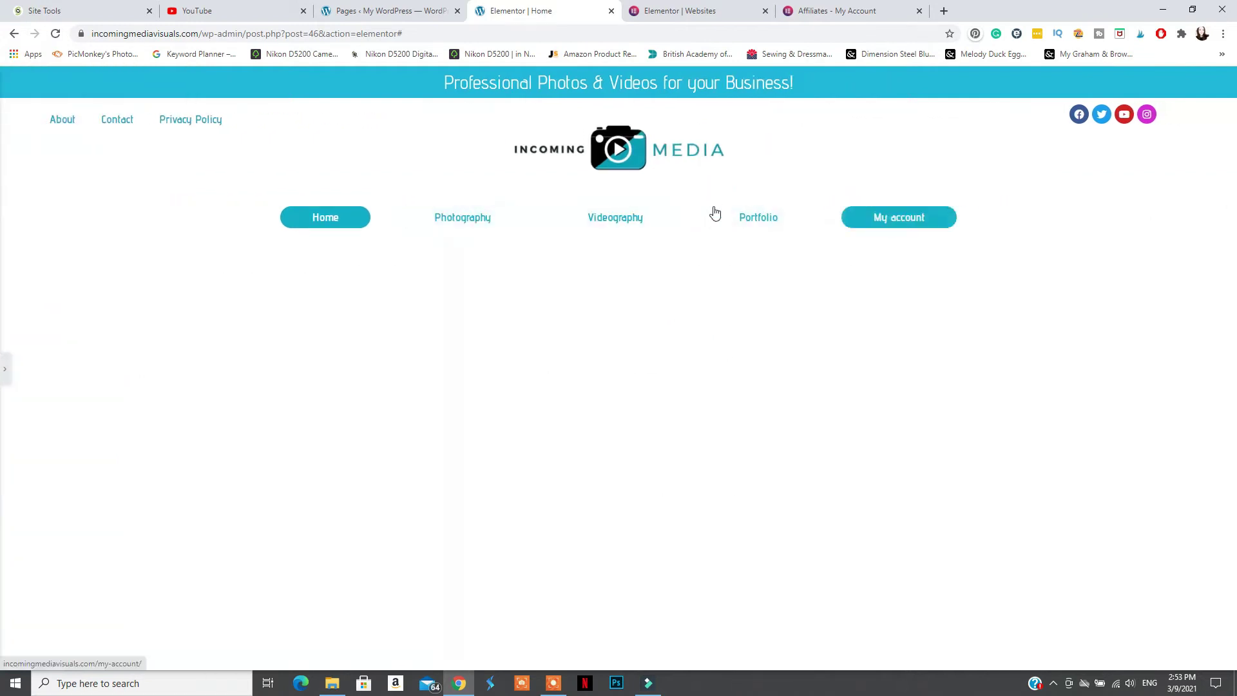
key(ctrl+p)
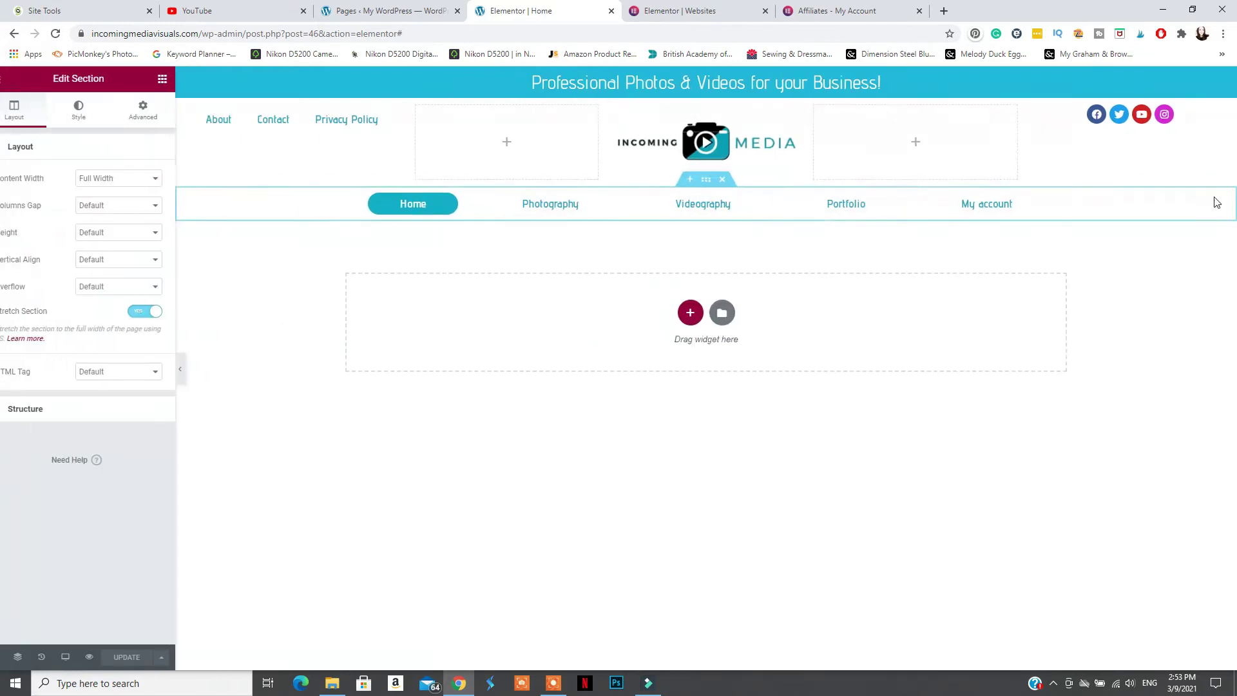
- Switch the Facebook social icon to custom colours and try out a semi-transparent primary colour
click(1223, 114)
click(71, 196)
click(132, 353)
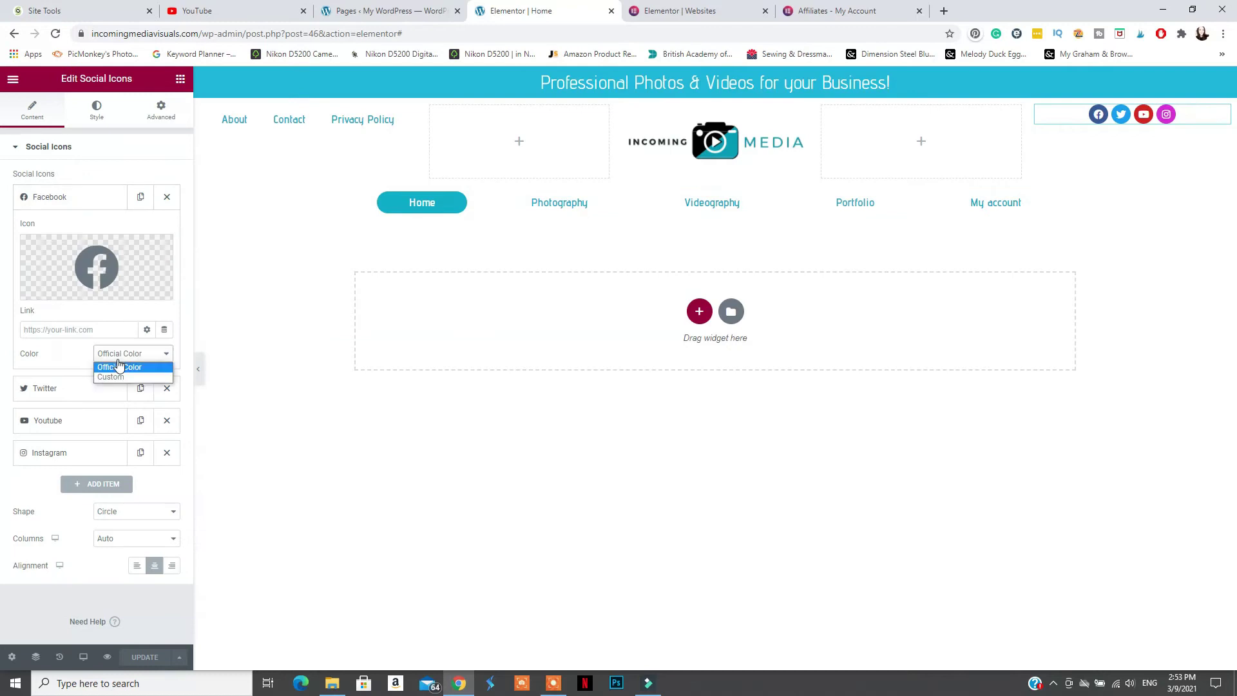
click(116, 381)
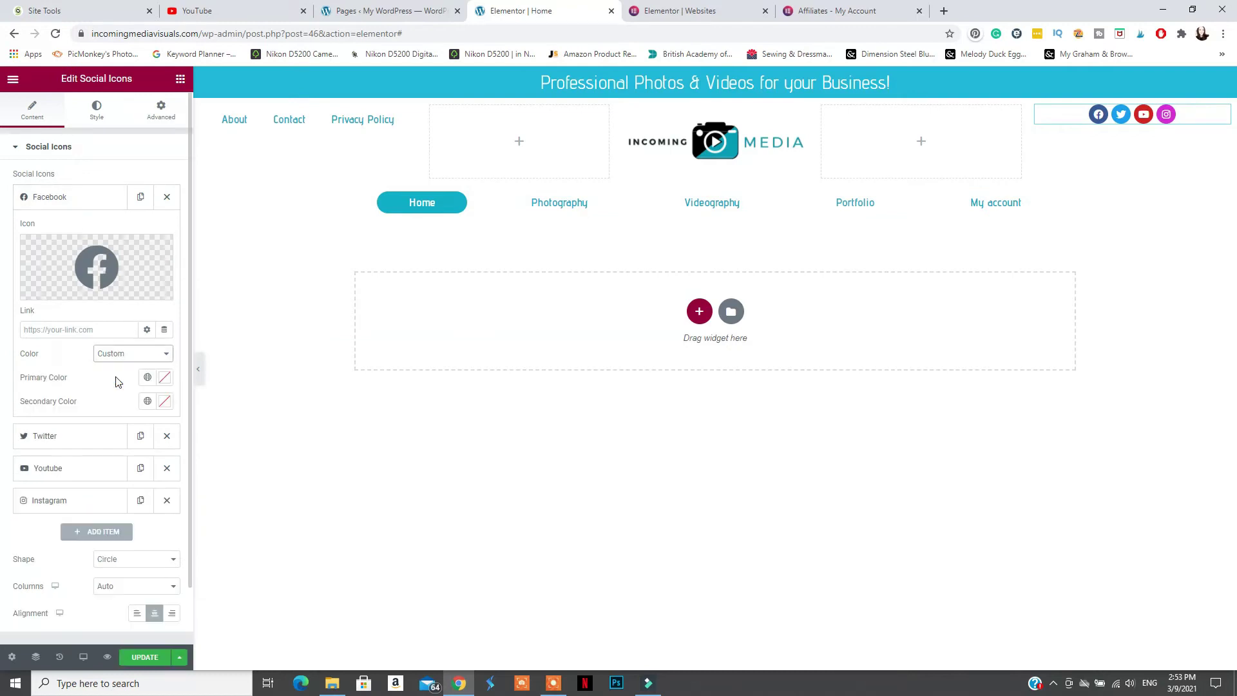
click(165, 401)
click(147, 555)
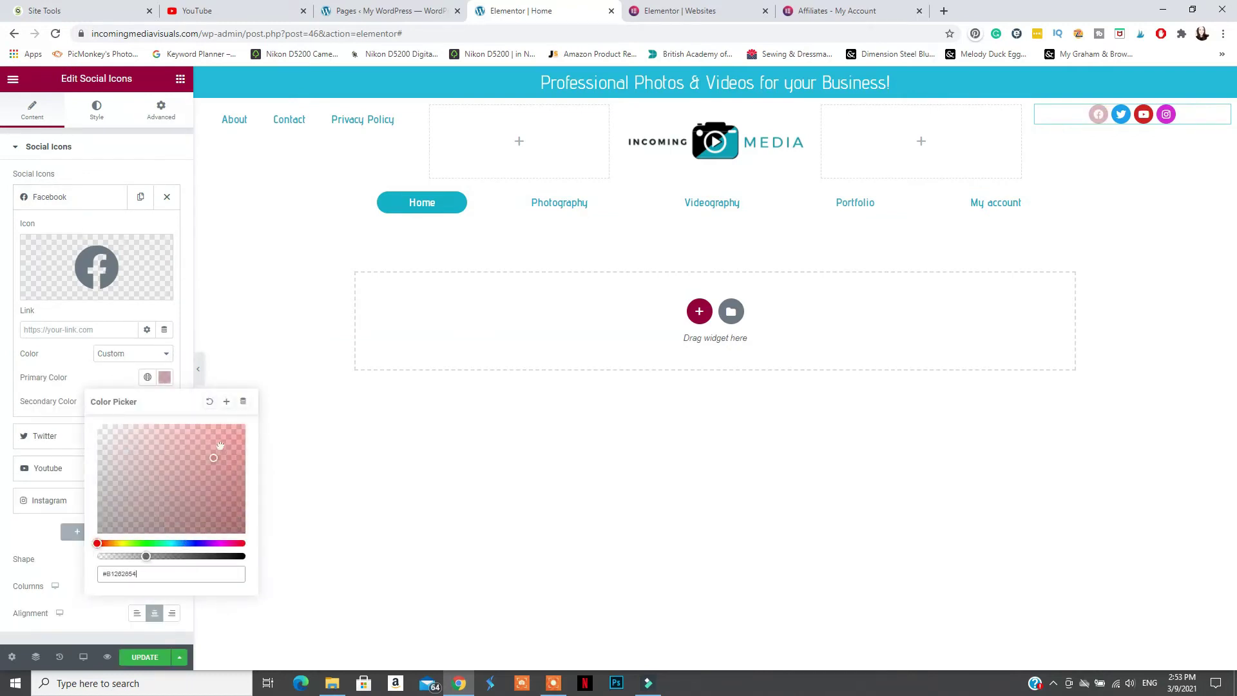
click(174, 555)
- Match the Facebook icon's primary colour to the teal of the banner section
click(712, 86)
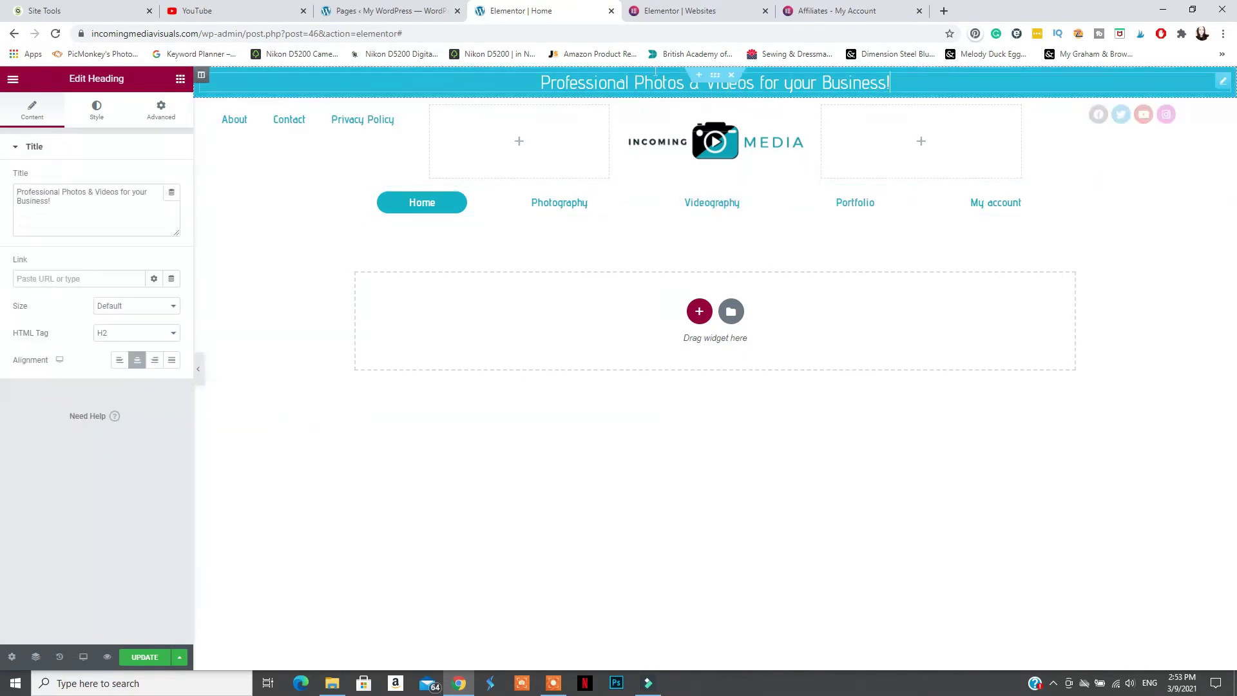
click(715, 75)
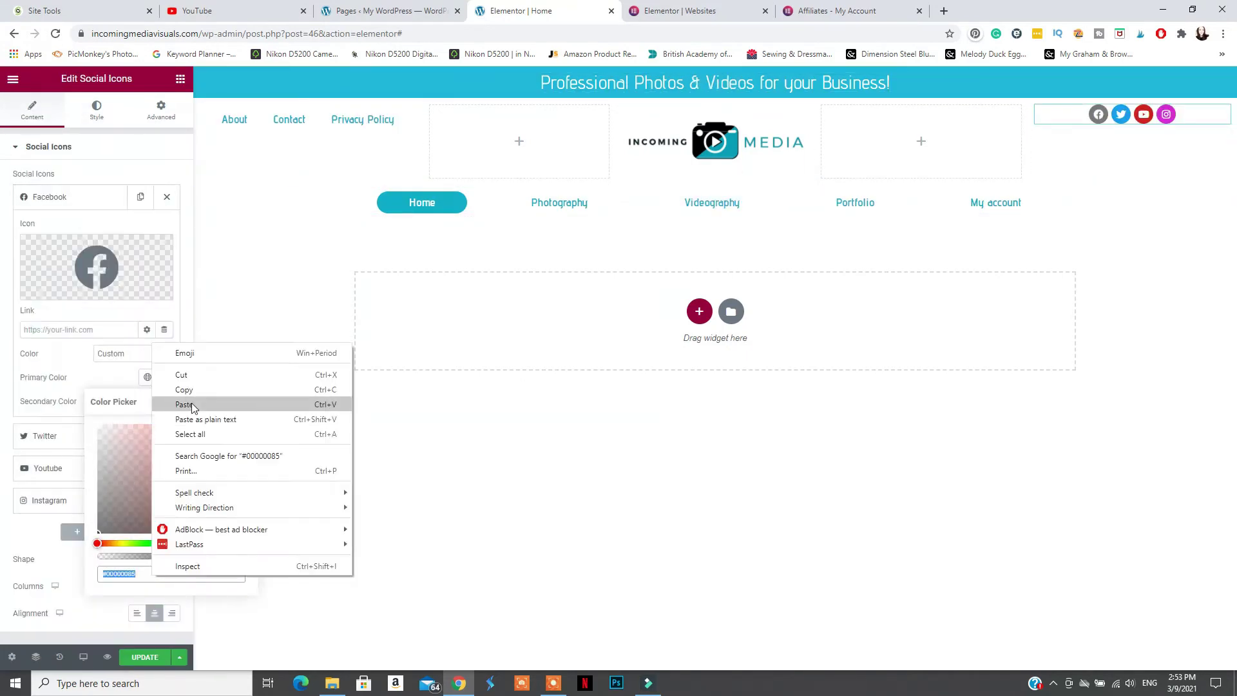
click(194, 409)
click(66, 203)
- Give the Twitter icon custom colours, with the banner's teal as primary and white as secondary
click(57, 233)
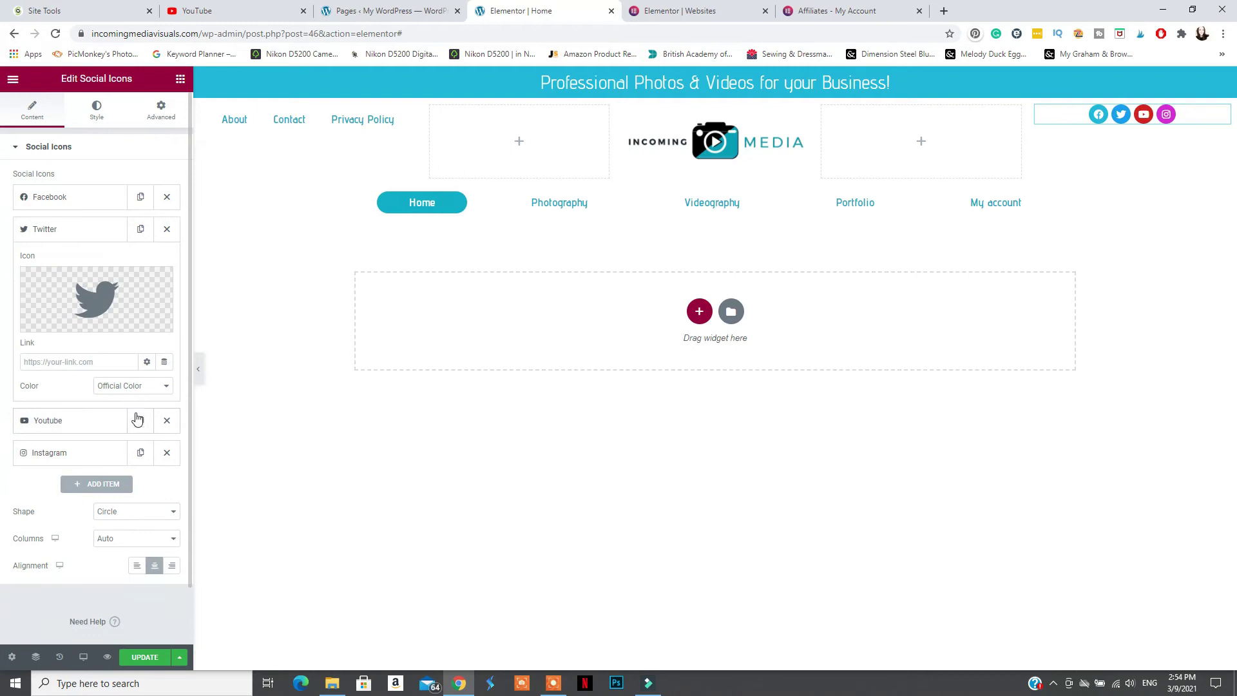
click(133, 386)
click(132, 413)
click(165, 434)
key(ctrl+v)
click(157, 574)
click(165, 409)
key(ctrl+v)
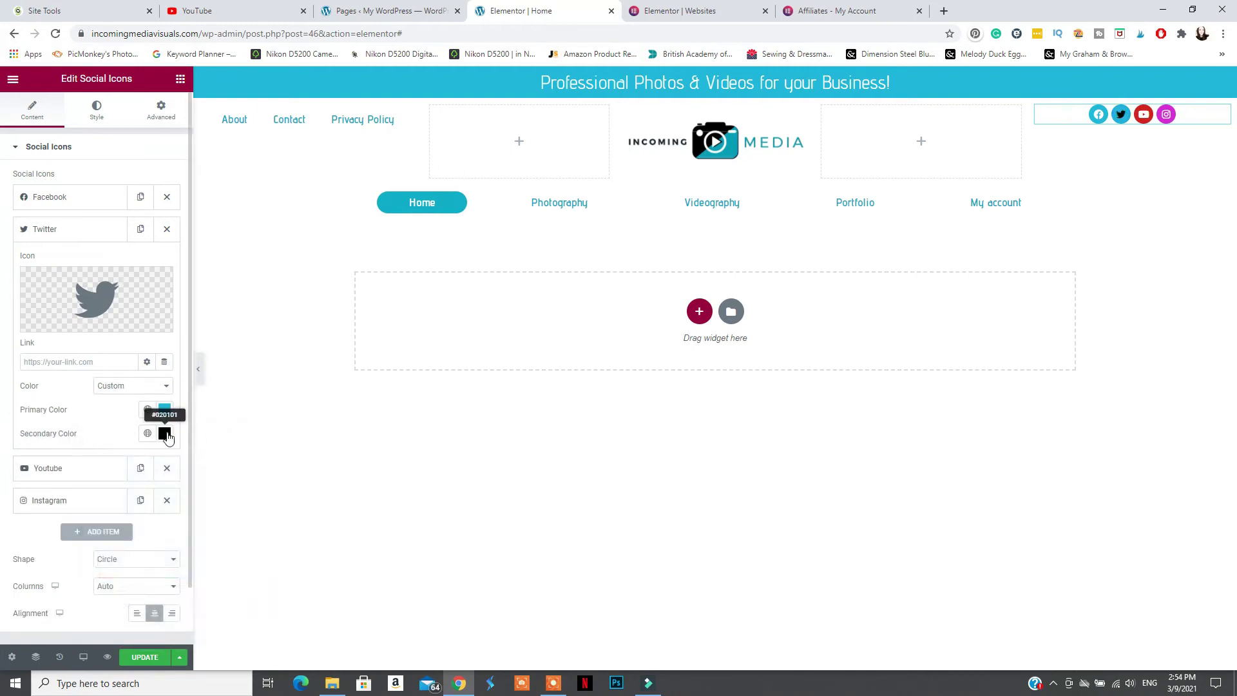
click(166, 433)
click(99, 482)
click(79, 234)
- Switch the Youtube icon to custom colours and apply the banner's teal
click(82, 260)
click(133, 418)
click(123, 445)
click(165, 442)
key(ctrl+v)
- Set the Instagram icon's custom primary colour to the banner's teal and preview the page
click(87, 293)
click(166, 476)
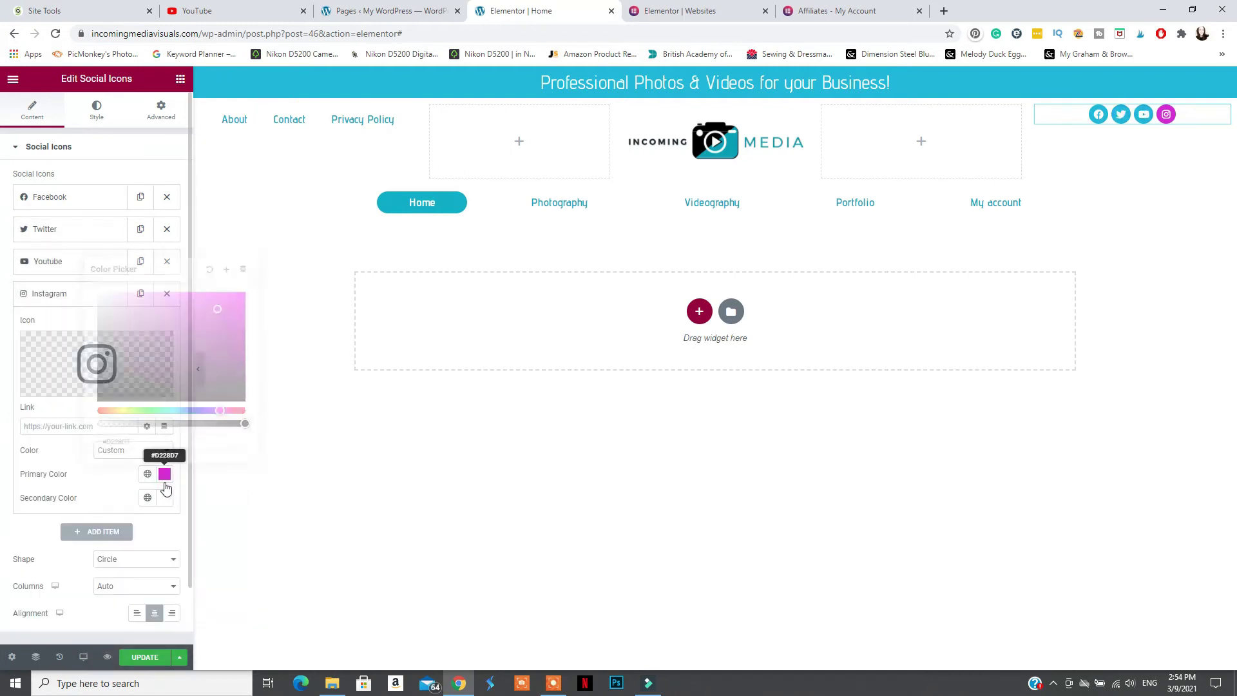
key(ctrl+v)
click(91, 294)
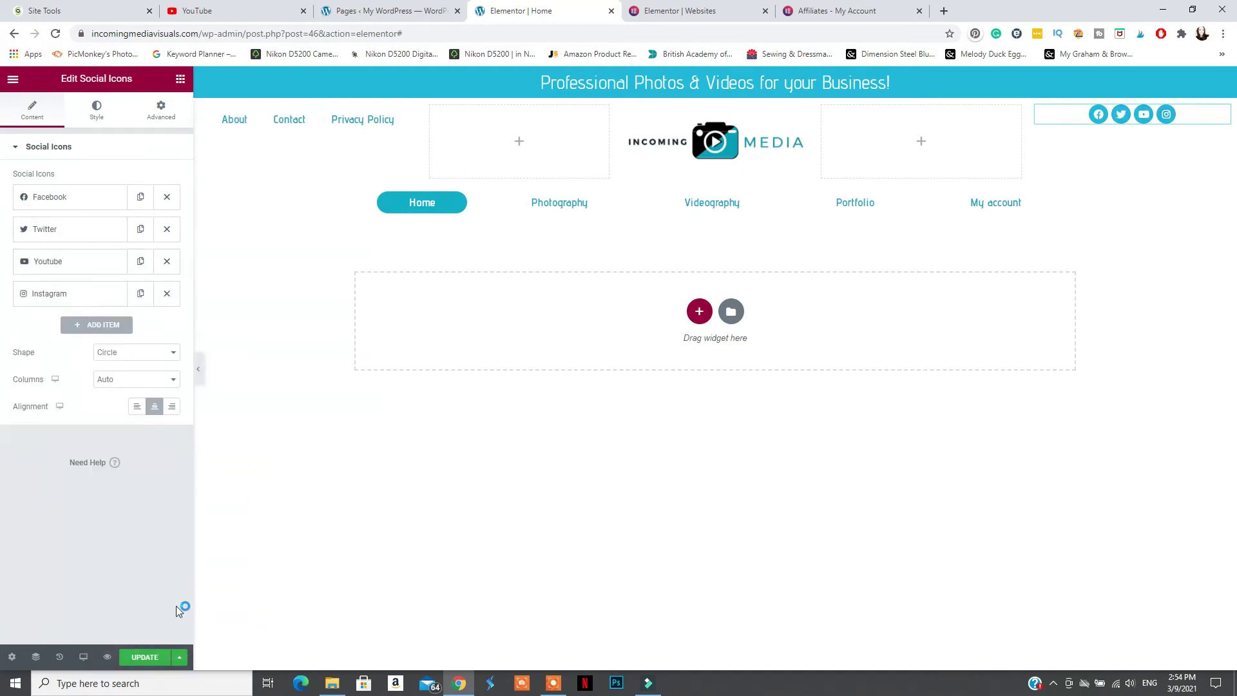
click(198, 370)
click(5, 369)
- Add a Slides widget below the main menu and remove all slides except the first
click(181, 78)
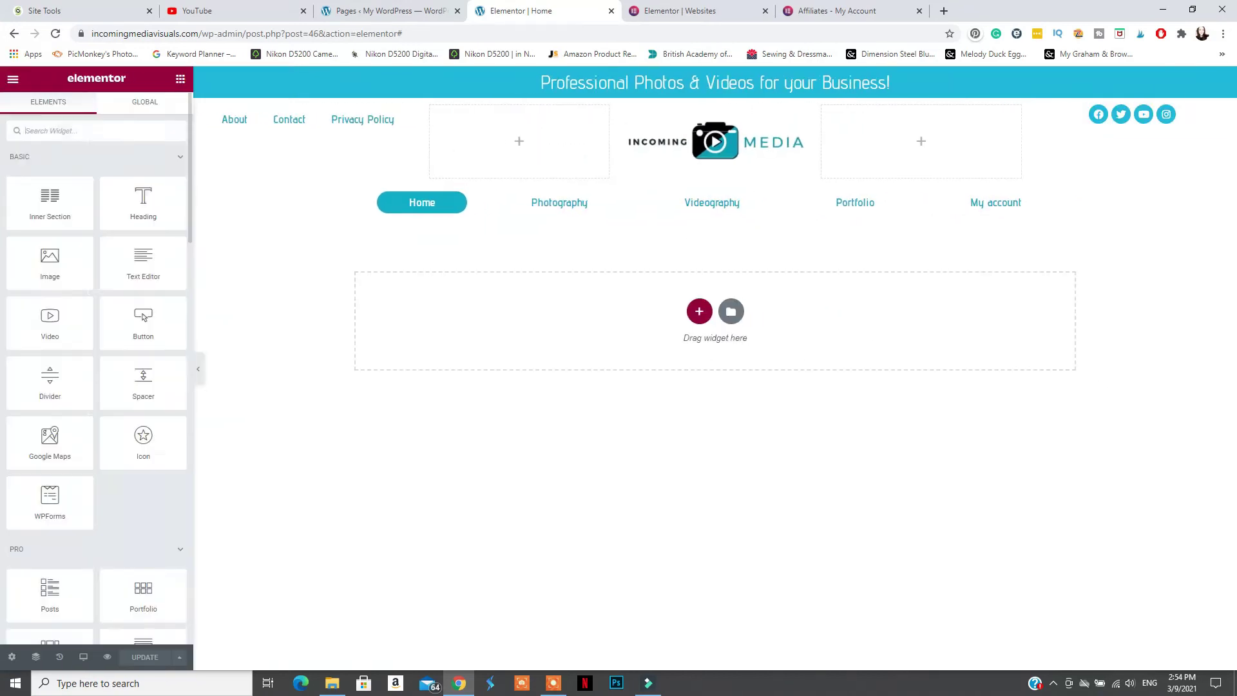
text(slide)
drag(144, 180, 789, 340)
click(166, 260)
click(165, 230)
- Set the first slide's background image to the blue hoodie with the smiley from the media library
click(74, 197)
click(100, 319)
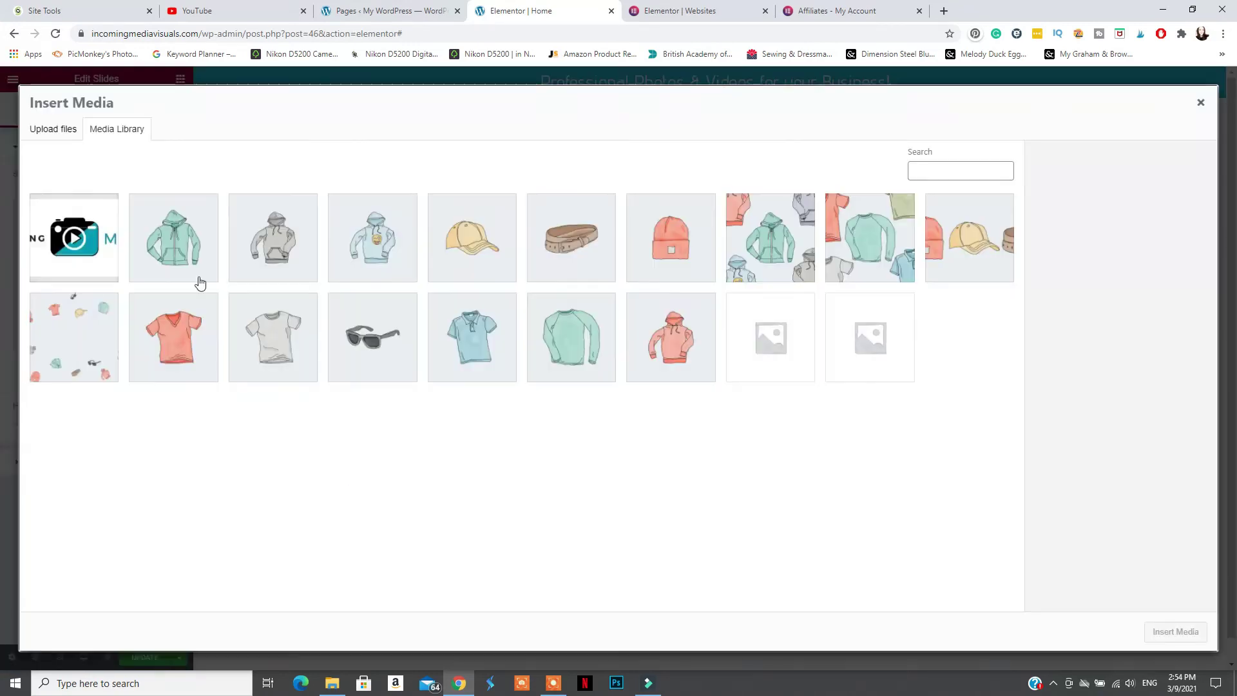
click(372, 237)
click(1176, 632)
- Insert a Spacer of 10 px in a new section between the main menu and the slider, and preview the page
click(711, 212)
click(694, 211)
click(181, 78)
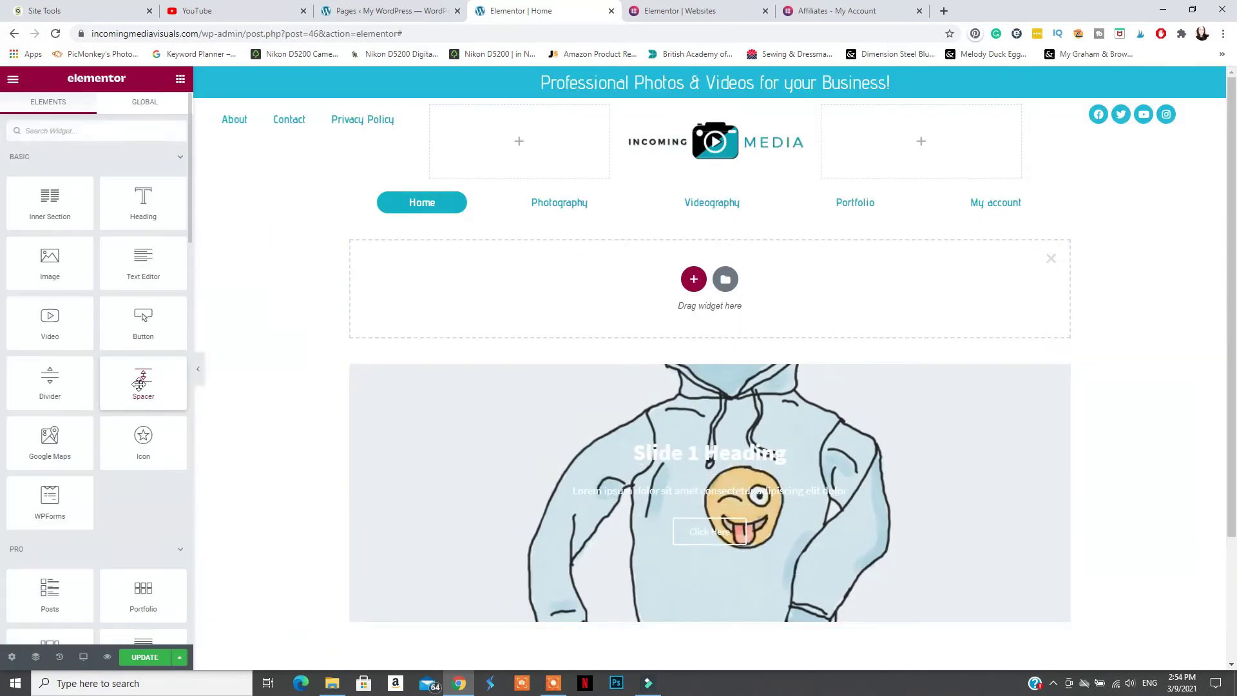
drag(139, 385, 710, 290)
drag(22, 192, 12, 193)
click(198, 369)
click(5, 369)
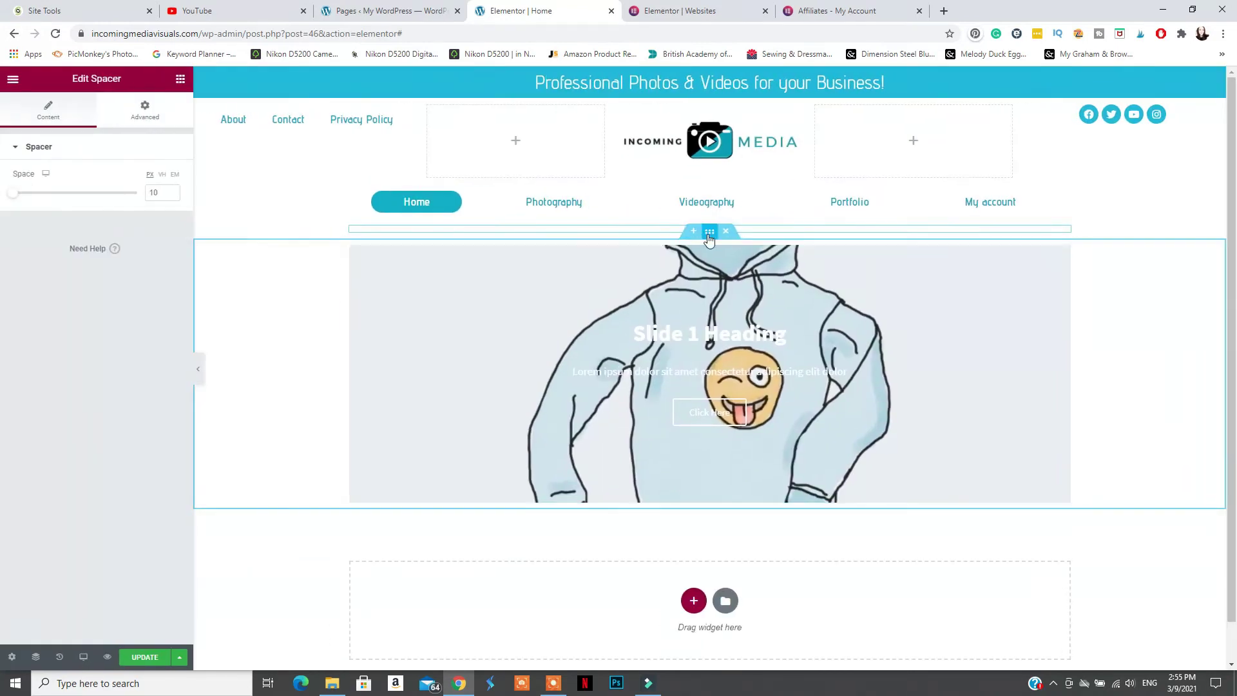
- Make the slider section full width and preview the page
click(708, 234)
click(197, 369)
click(4, 370)
- Add two more slides with media library images as backgrounds, using the sunglasses for the last one, and preview the page
click(531, 294)
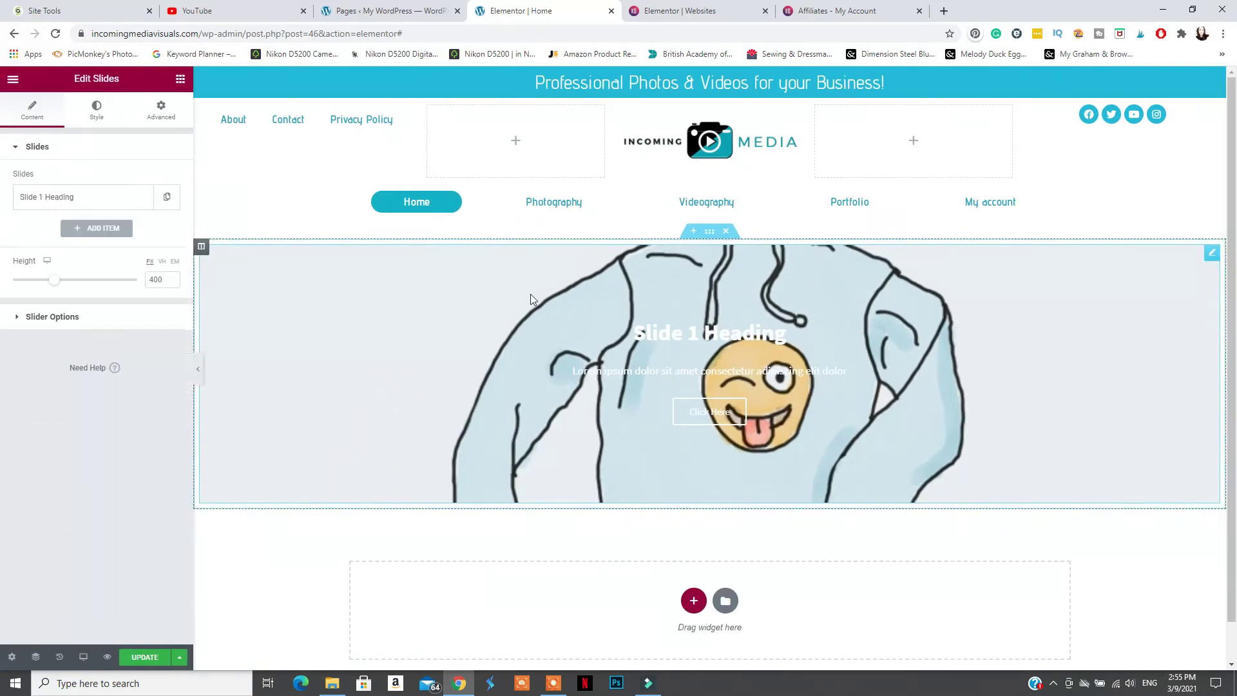
click(97, 229)
click(97, 348)
click(74, 337)
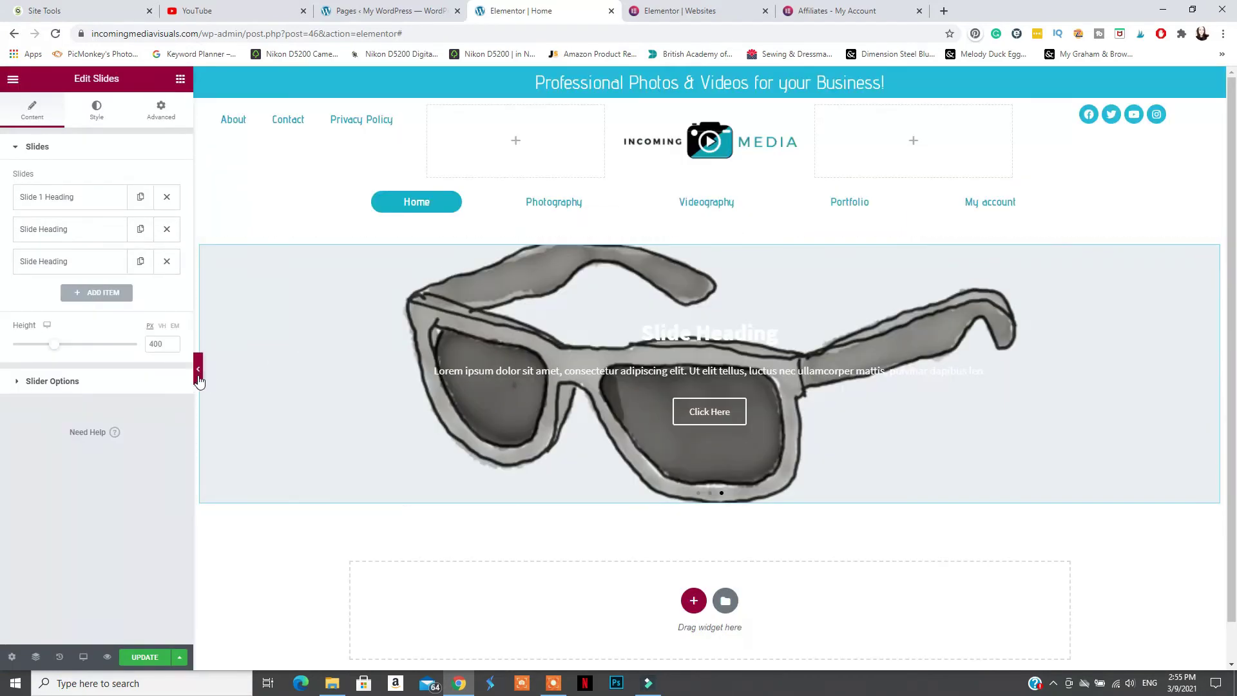
click(197, 374)
click(4, 369)
scroll(708, 387, down, 1)
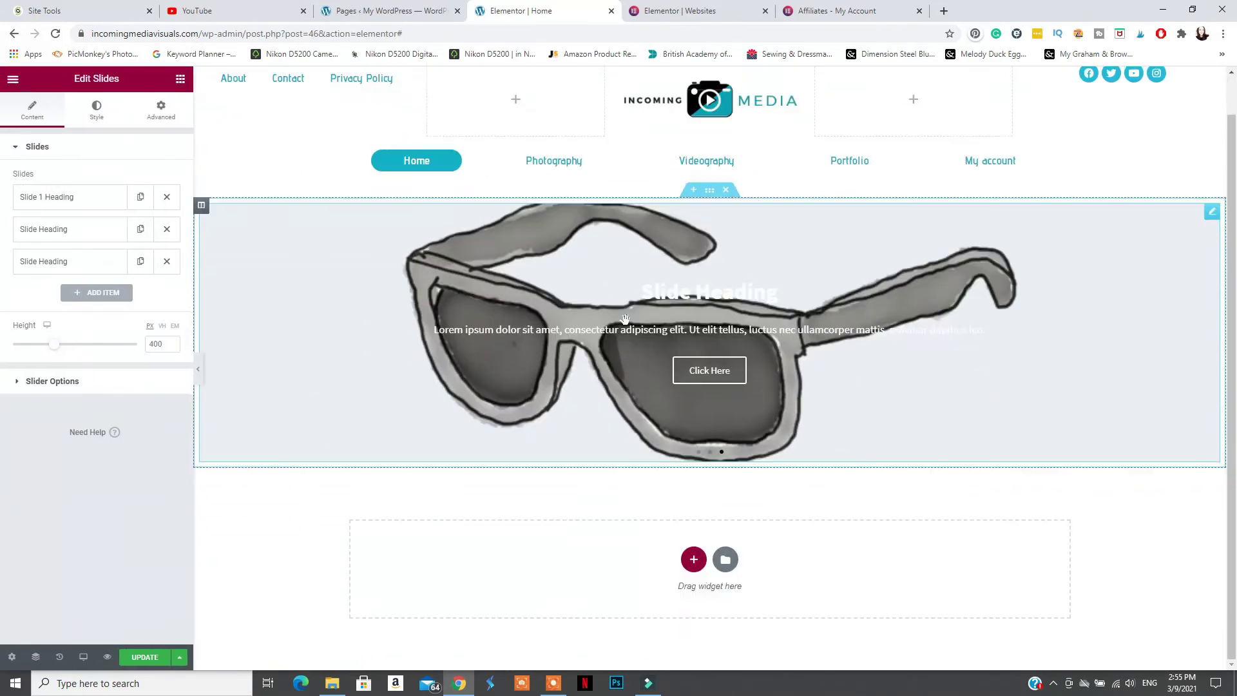
- Add a Spacer below the slider, set its space to 600 px and update the page
click(12, 79)
click(13, 79)
scroll(132, 206, down, 15)
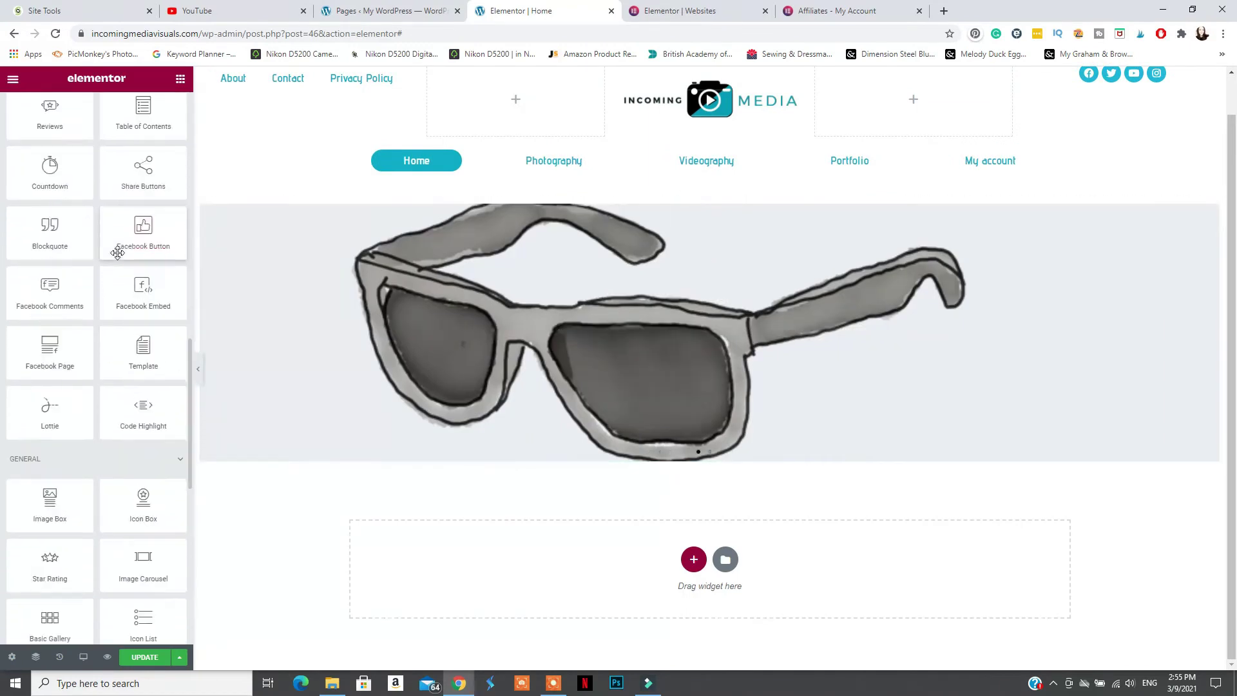
scroll(785, 512, up, 1)
scroll(782, 533, down, 1)
scroll(89, 337, down, 5)
scroll(89, 290, up, 20)
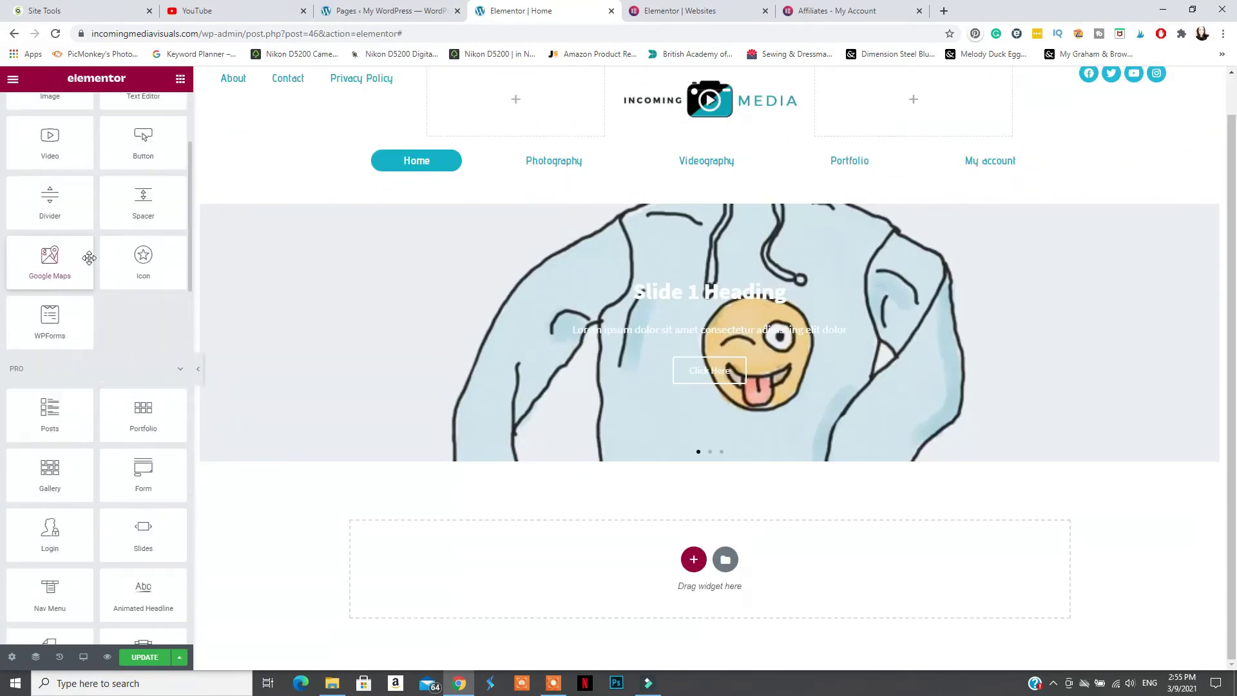
drag(143, 266, 709, 560)
drag(24, 194, 105, 193)
scroll(655, 385, up, 1)
scroll(654, 385, down, 8)
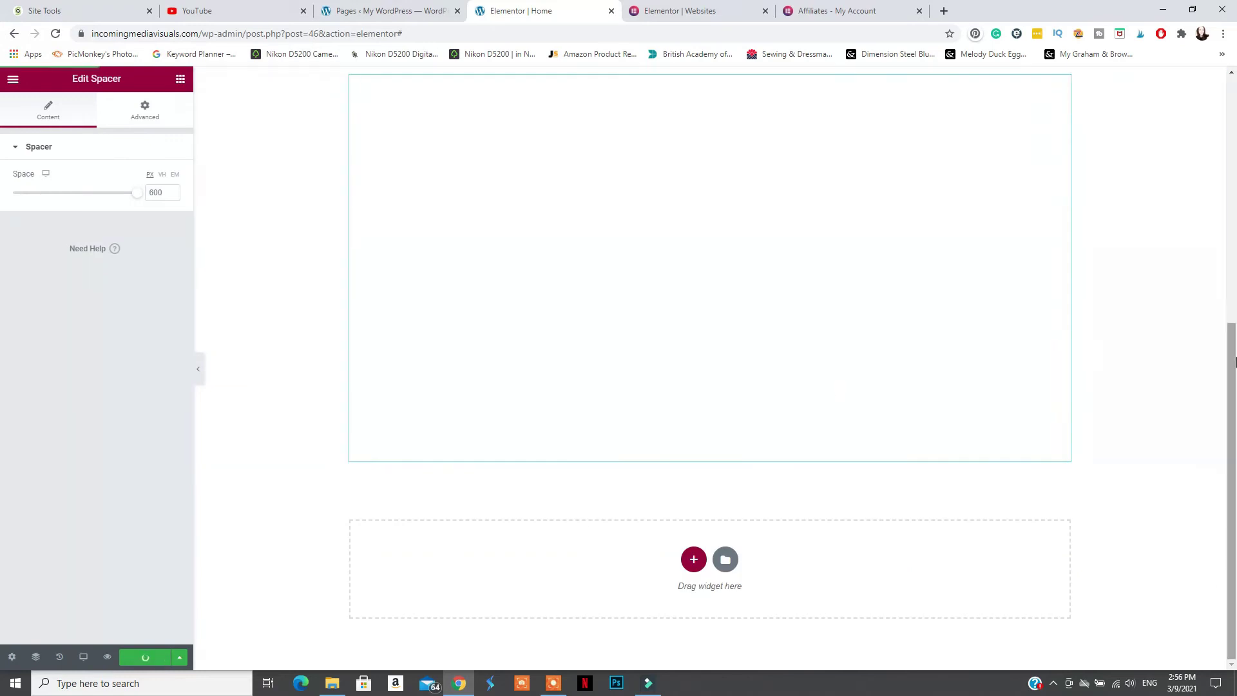
- Add a new section below the large spacer and extend it to four columns
click(693, 558)
click(535, 588)
right_click(755, 454)
click(786, 510)
right_click(778, 452)
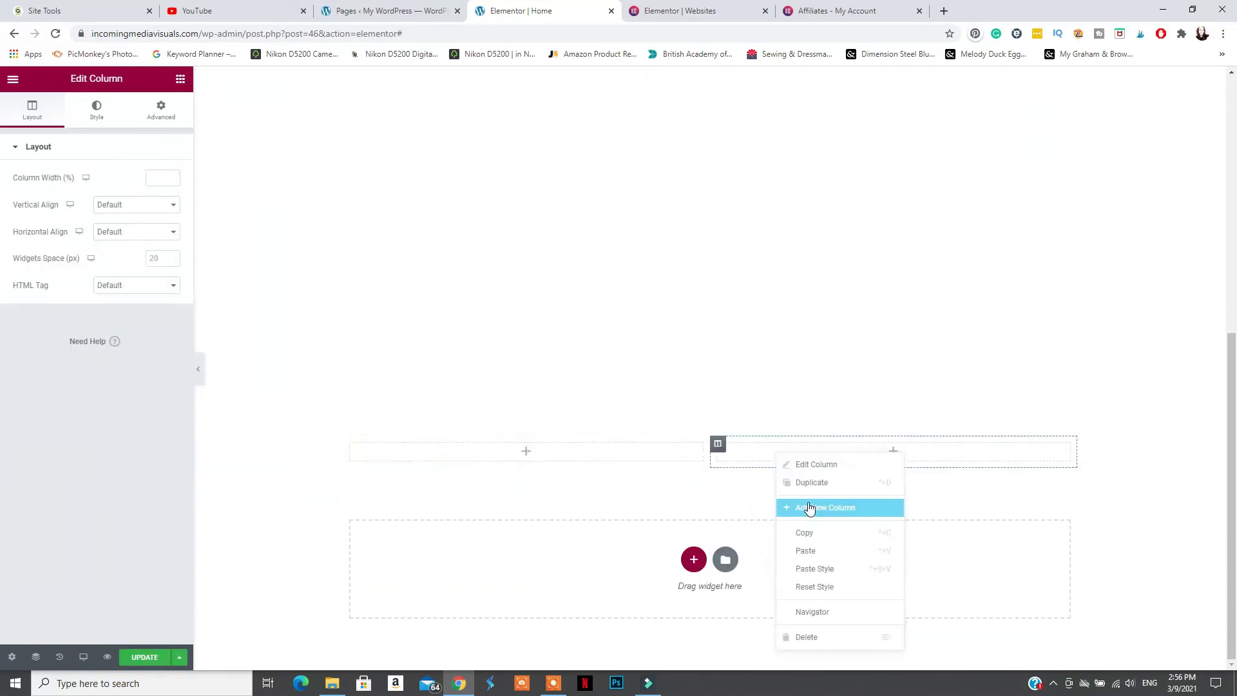
click(809, 509)
right_click(784, 451)
click(813, 506)
- Set the four-column section's content width to Full Width and enable Stretch Section
click(710, 428)
click(129, 178)
click(113, 202)
click(162, 311)
- Give the four-column section a classic background in solid turquoise blue
click(97, 110)
click(120, 205)
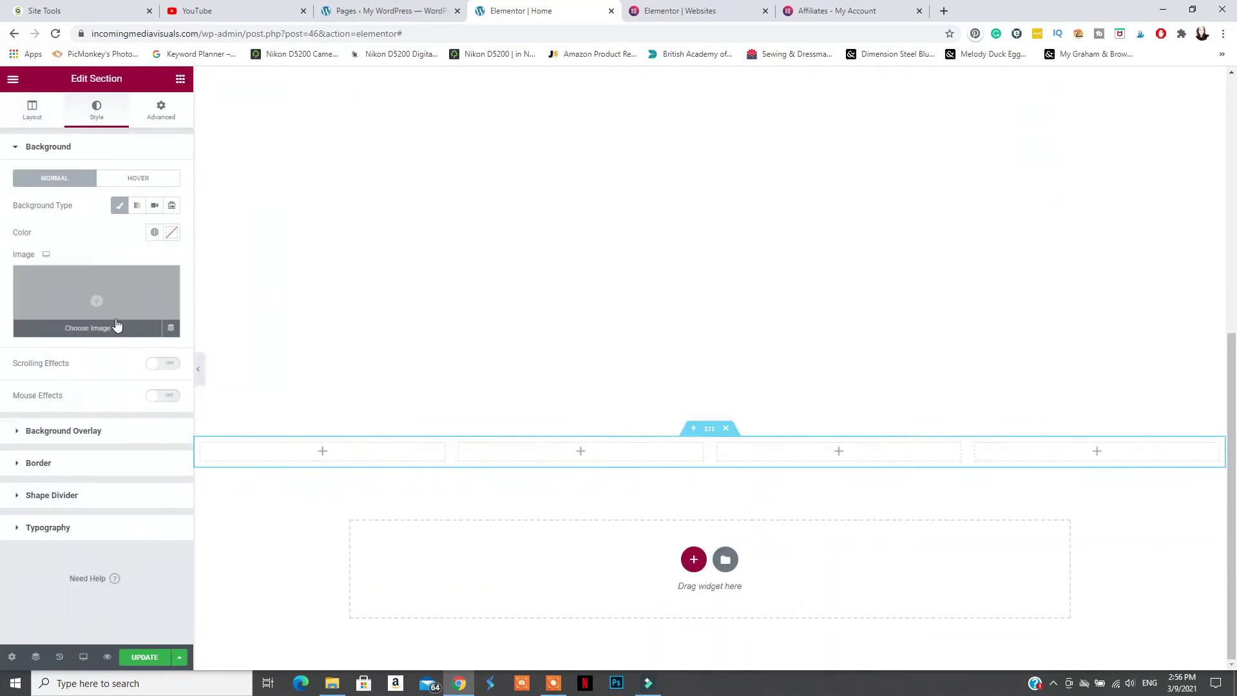
click(171, 233)
click(101, 398)
click(146, 295)
- Add a Nav Menu widget to the first column of the blue section and set its layout to Vertical
click(181, 79)
scroll(171, 378, down, 6)
drag(49, 389, 277, 452)
click(129, 232)
click(125, 252)
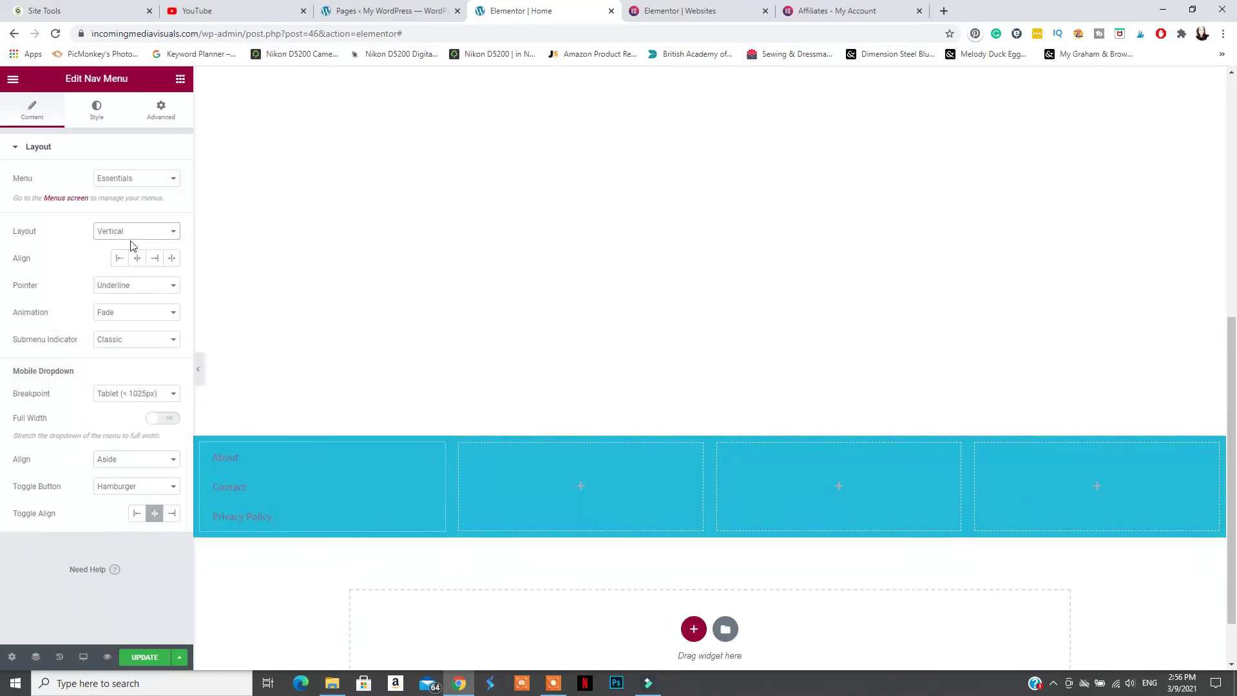
- Change the text color of the vertical menu's links to white
click(96, 111)
click(171, 233)
click(25, 281)
click(64, 241)
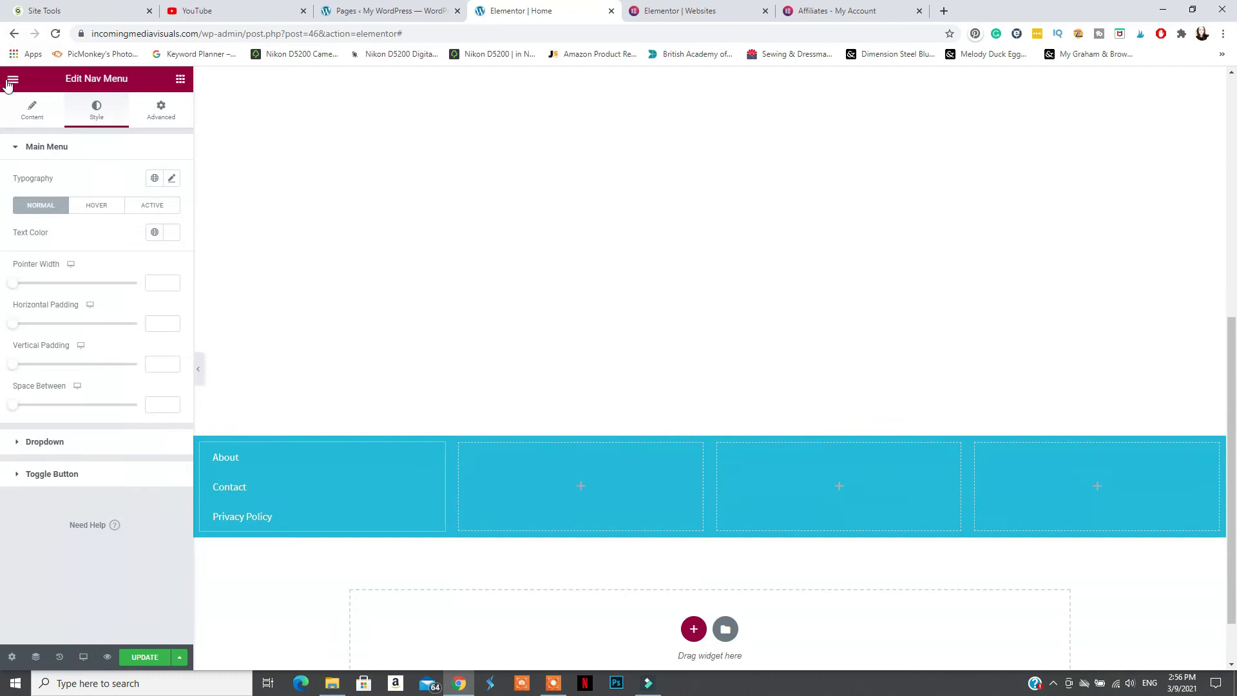
- Add the heading "Essential Links" above the vertical menu and style it in white at 26 px
click(180, 78)
drag(147, 199, 267, 445)
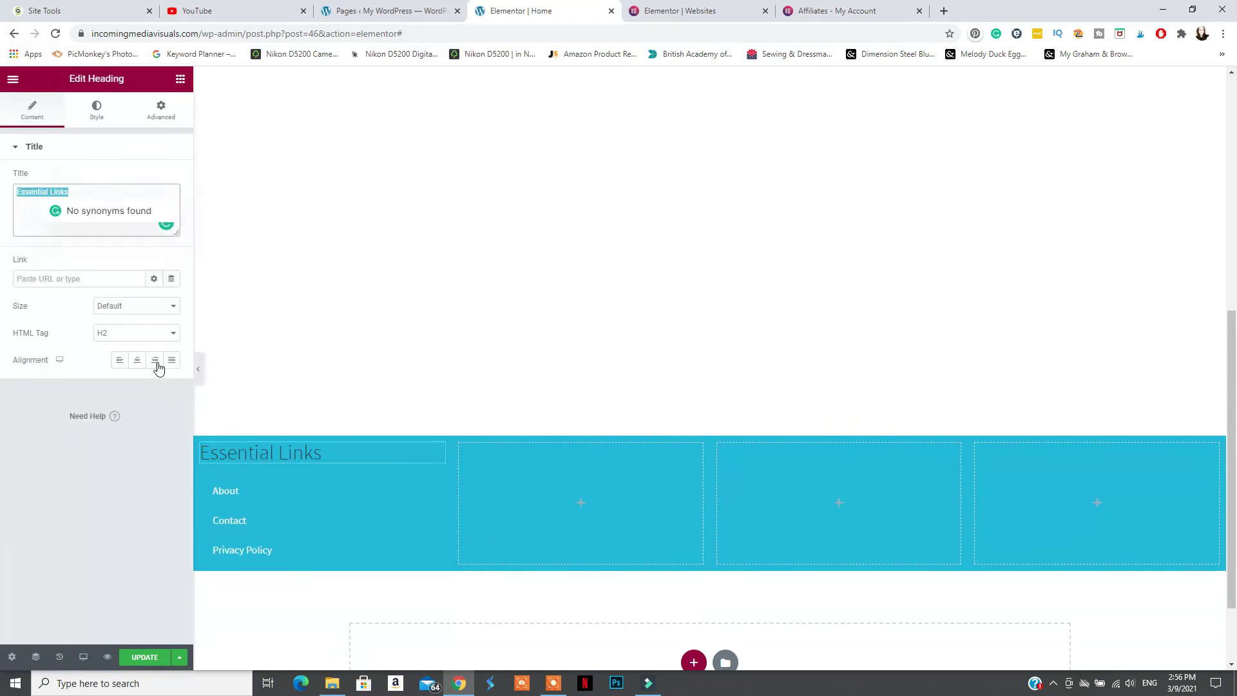
click(97, 110)
click(171, 178)
click(24, 228)
click(172, 178)
click(172, 206)
drag(23, 307, 39, 308)
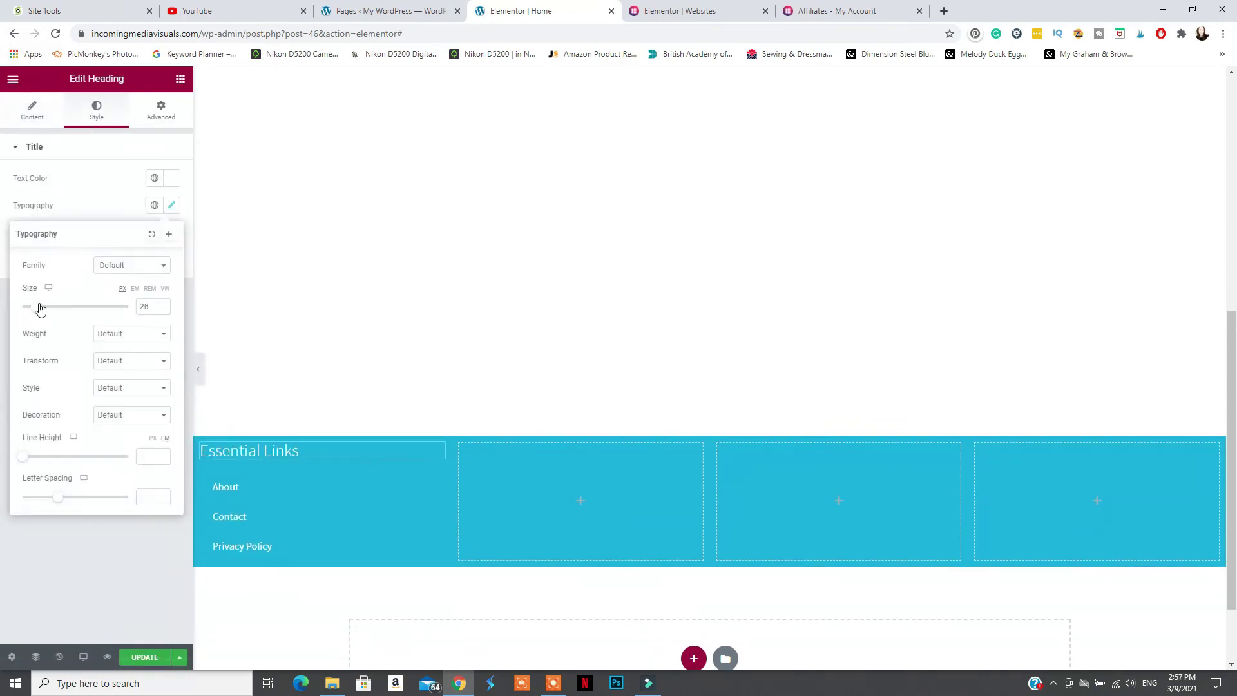
click(116, 193)
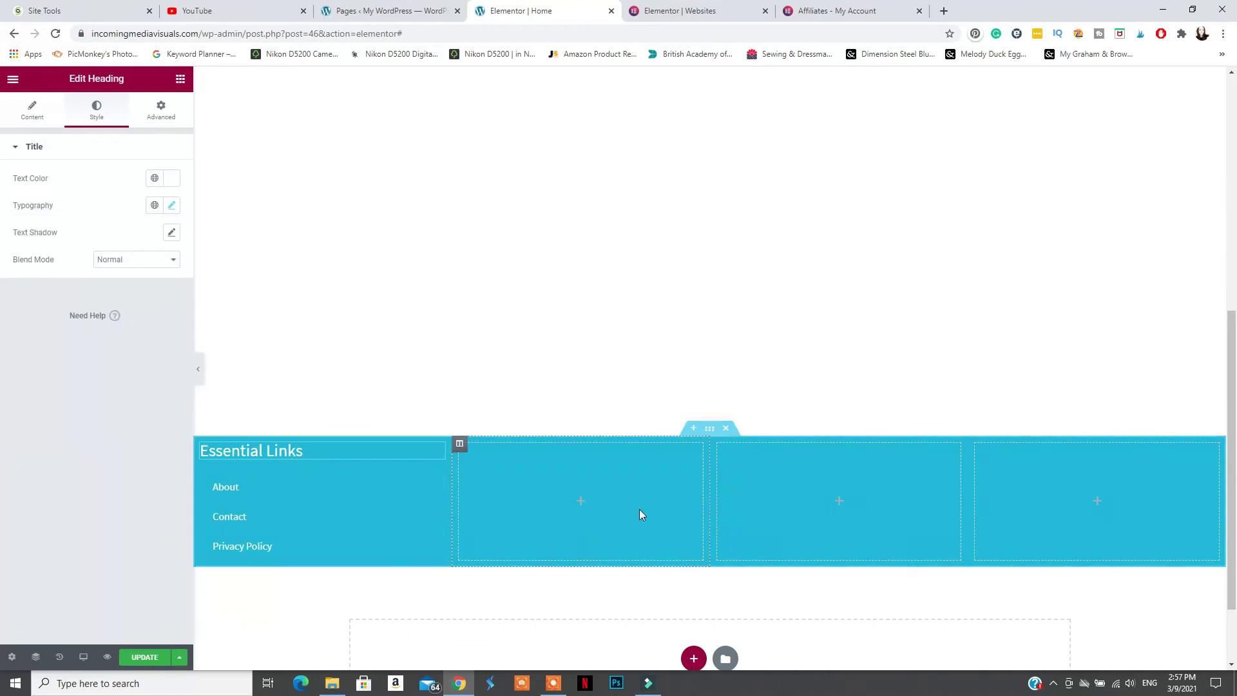
- Add an Image widget to the second column and upload the camera site icon with the play symbol into it
click(639, 509)
drag(146, 308, 580, 501)
click(97, 222)
click(74, 238)
click(52, 129)
click(618, 345)
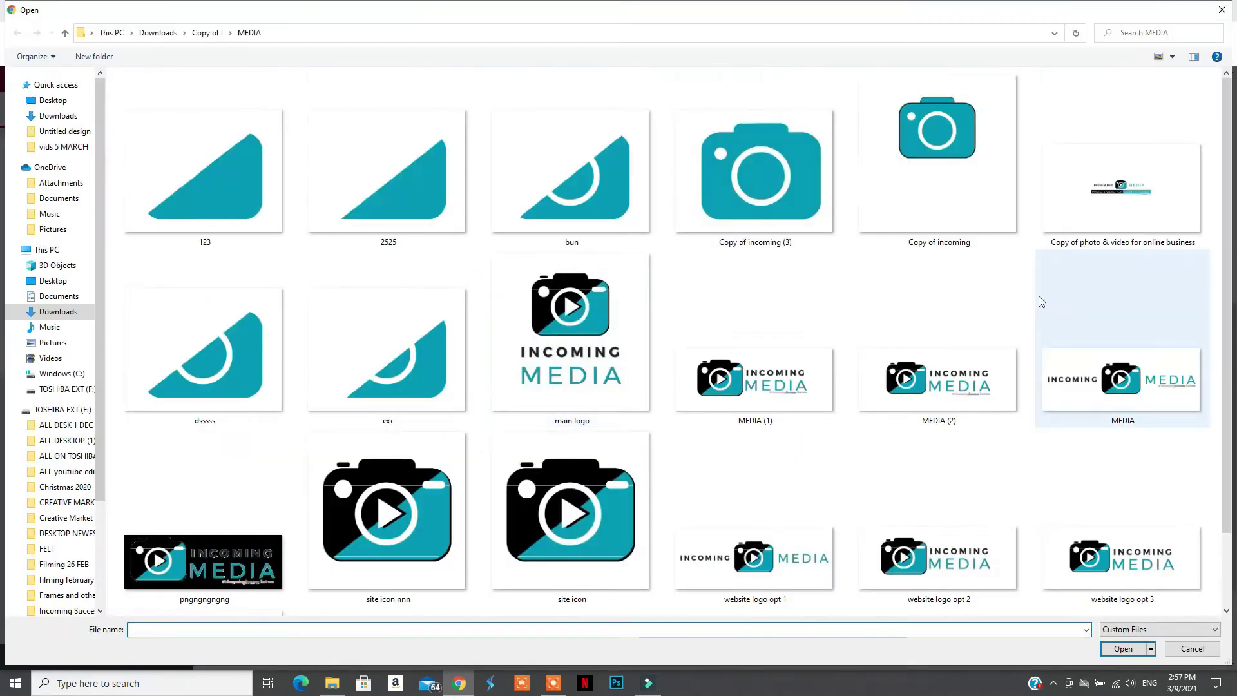
double_click(467, 453)
click(1178, 634)
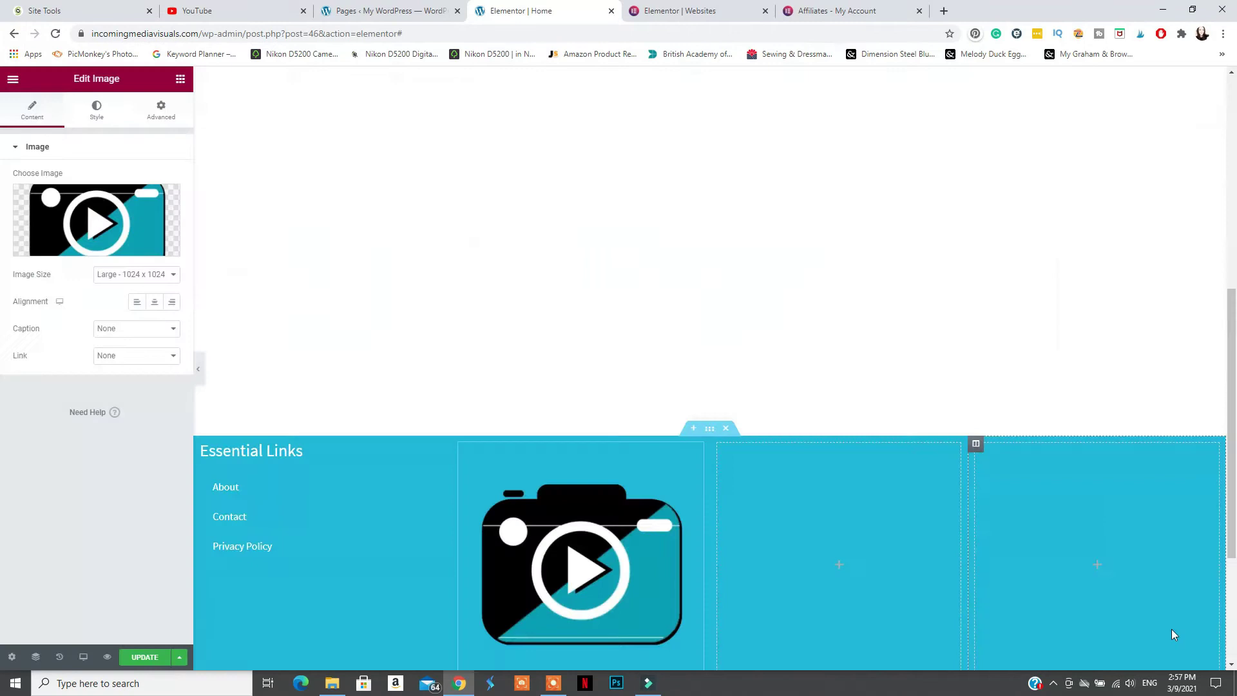
- Narrow the camera image's column and add an Animated Headline widget to the third column
click(14, 79)
click(16, 78)
scroll(97, 329, down, 10)
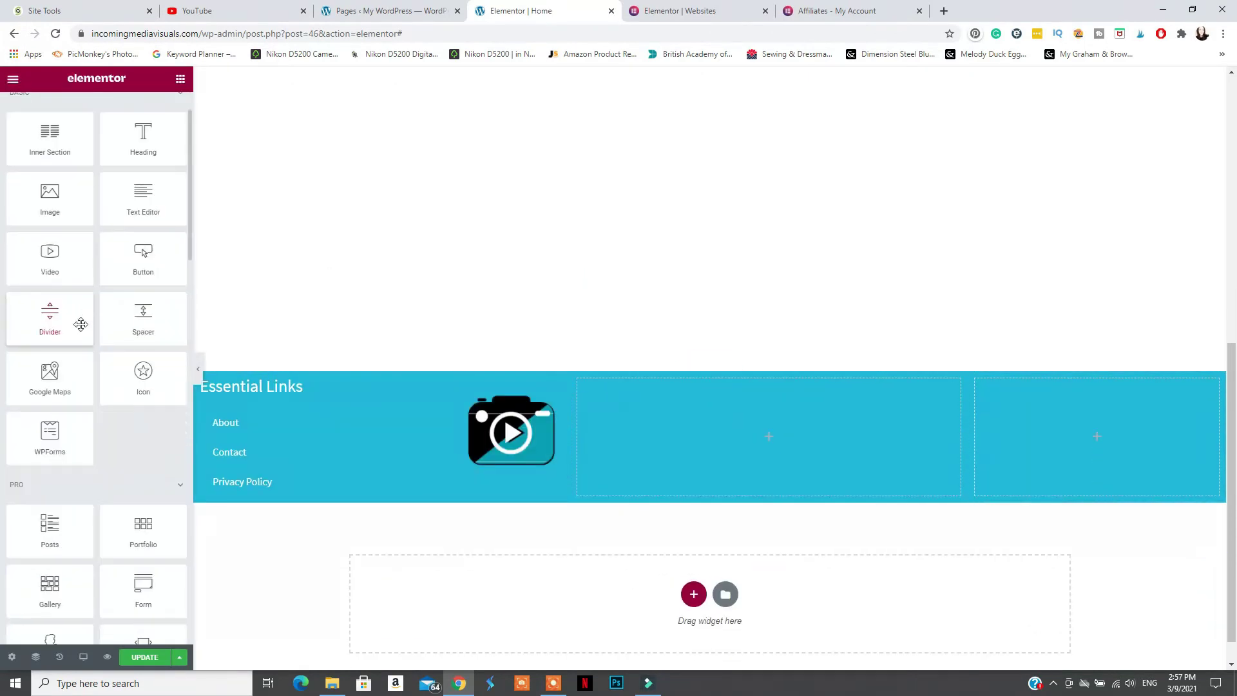
drag(139, 325, 763, 441)
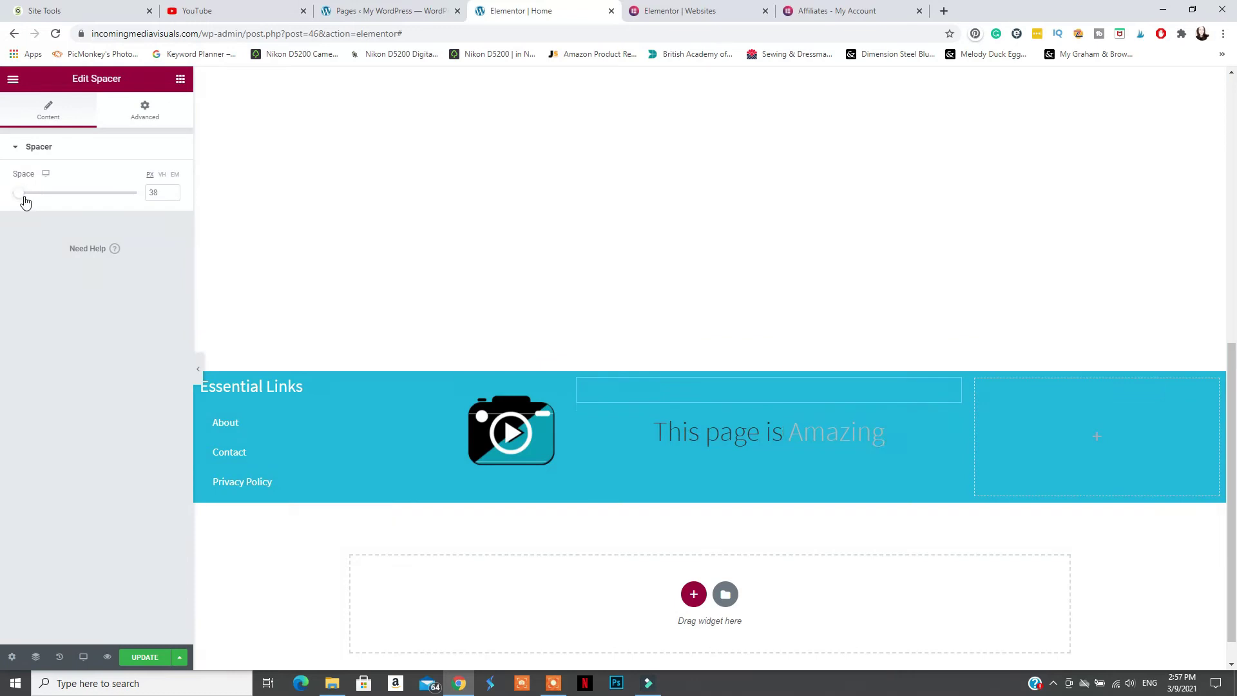
click(14, 89)
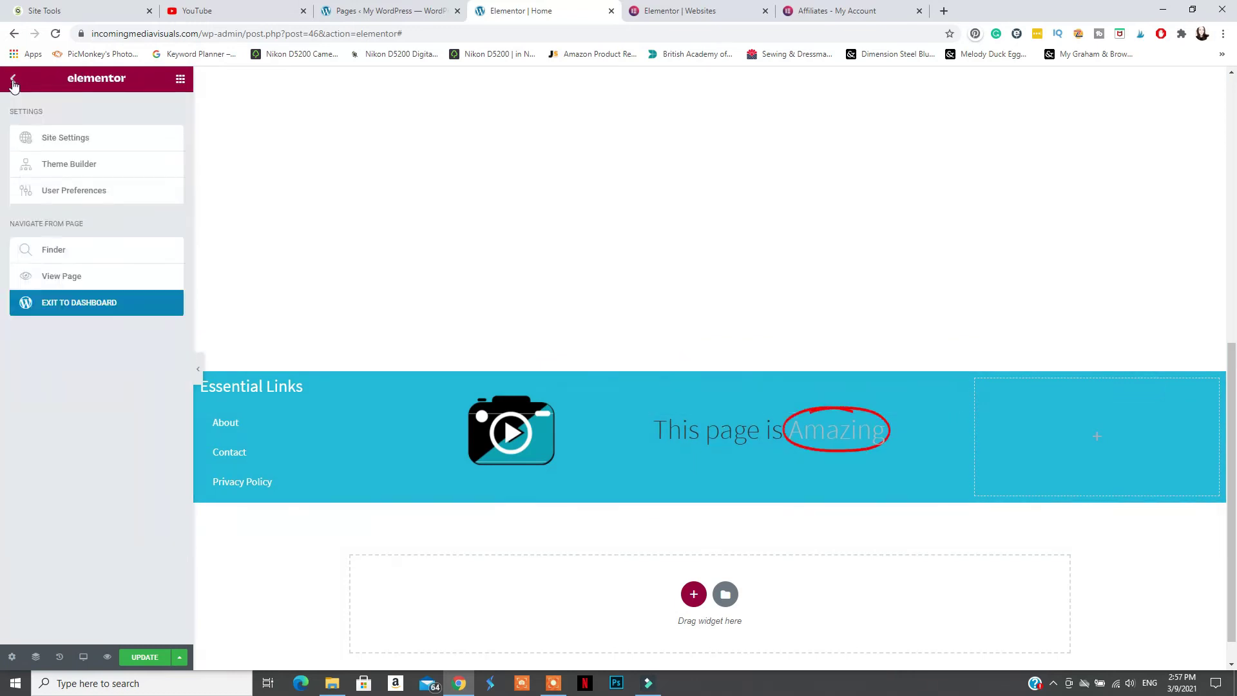
- Set the animated headline's before text to "Ready to", highlighted text to "Impress?" and after text to "Get"
click(752, 434)
key(Tab)
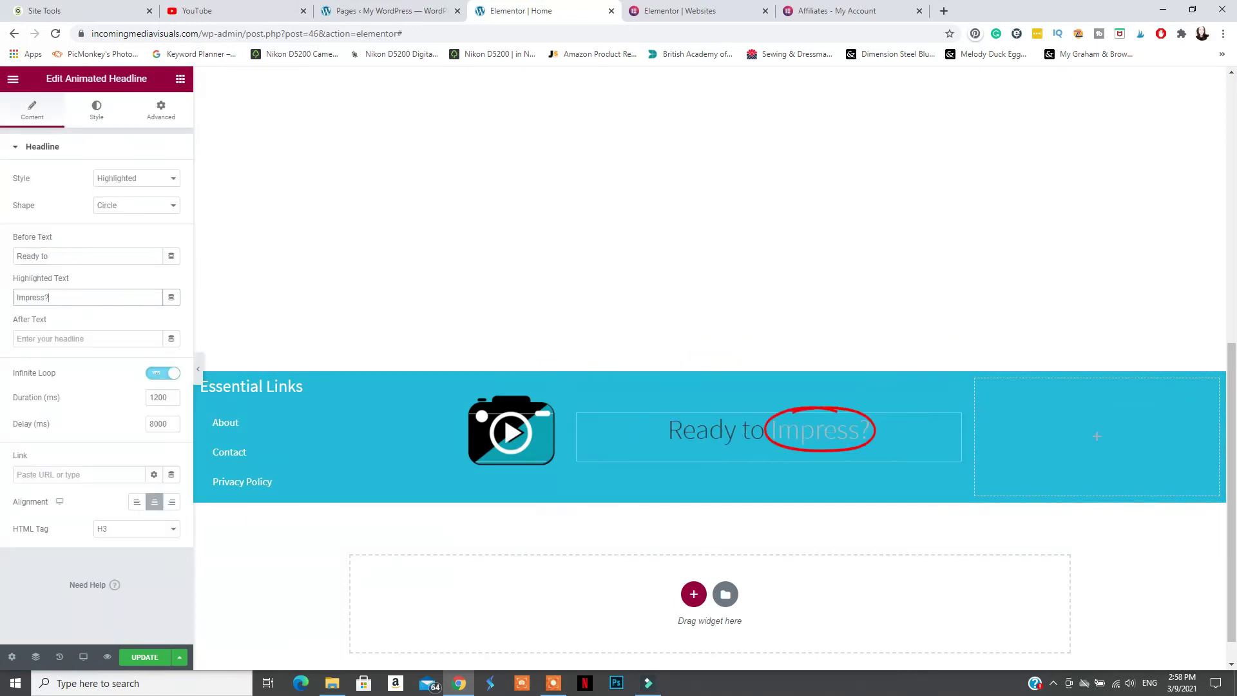
key(Tab)
text(Get)
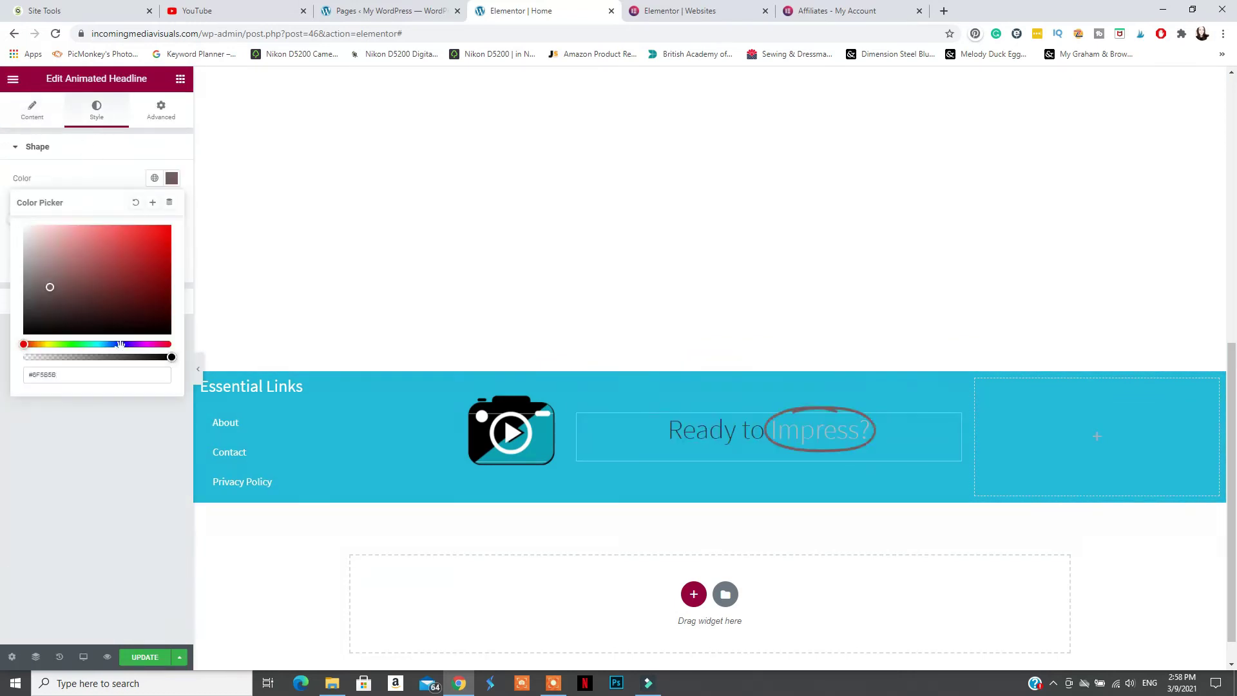
- Color the headline's circle shape dark grey and its animated text white (#FFFFFF)
click(120, 344)
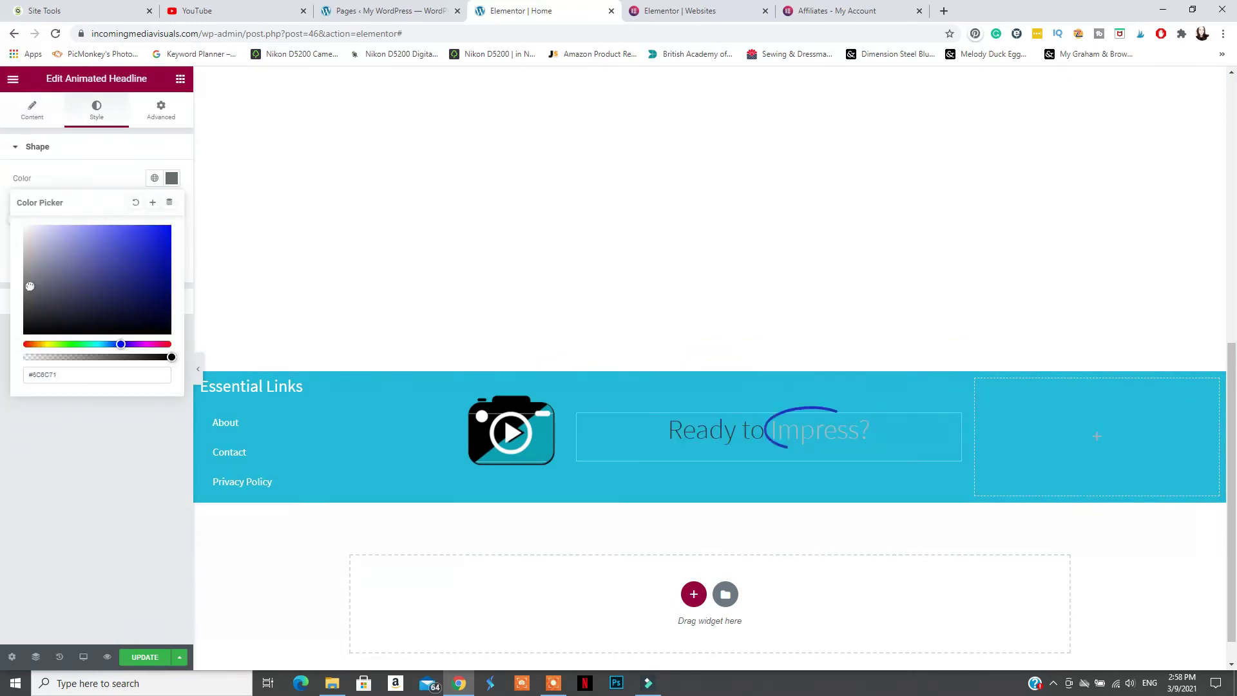
click(30, 237)
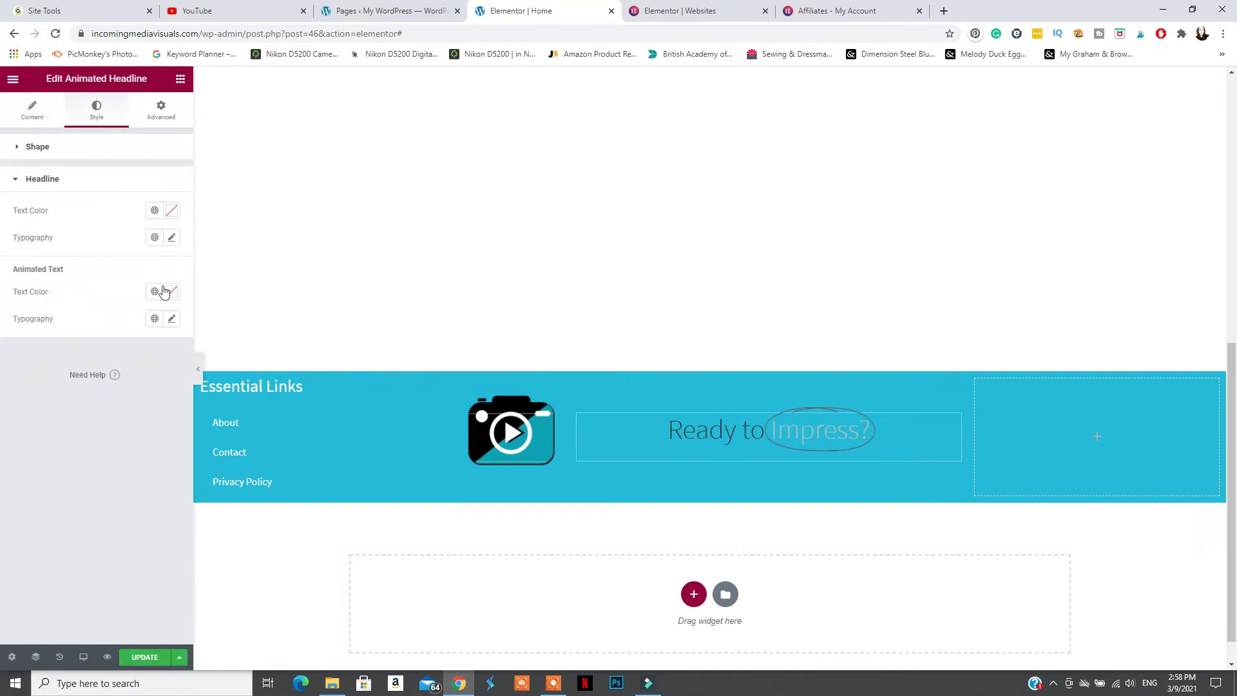
click(172, 292)
click(25, 339)
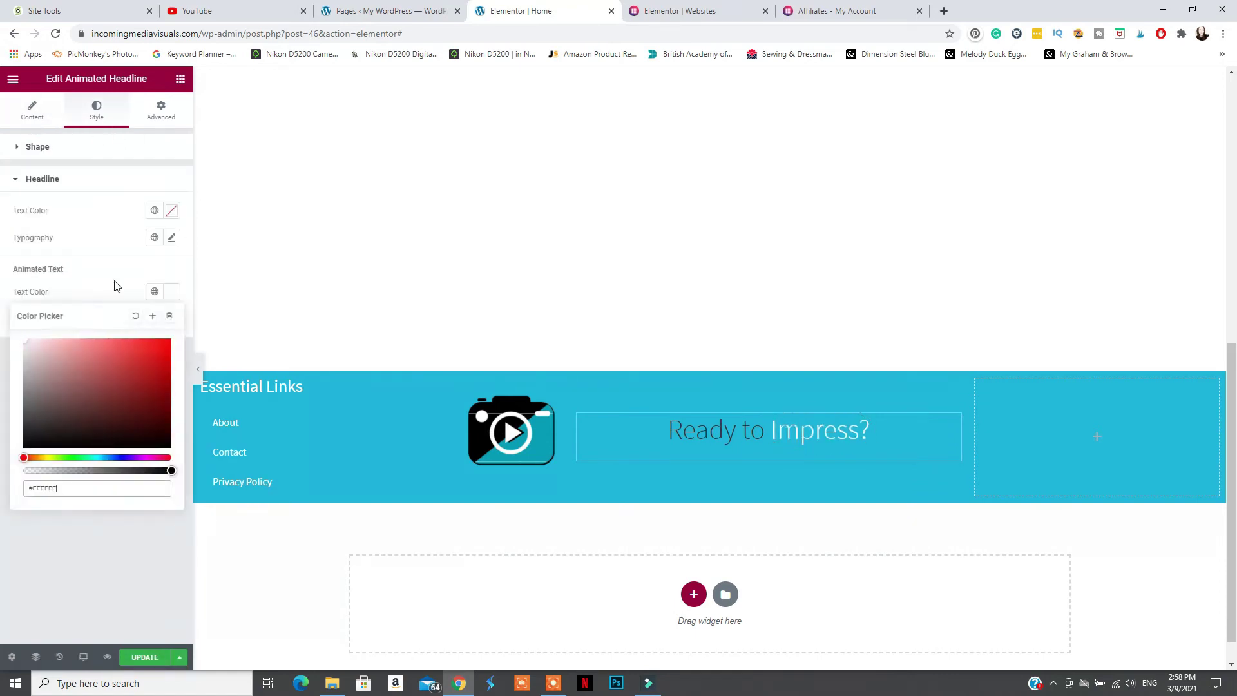
click(116, 282)
- Add a 10 px Spacer above the Essential Links heading and duplicate it for the neighboring column
click(181, 79)
drag(177, 390, 293, 379)
drag(21, 192, 13, 192)
right_click(440, 385)
click(474, 415)
drag(437, 404, 509, 388)
right_click(982, 385)
- Resize the columns with the empty one between the camera image and the headline, and paste the Spacer into the image column
scroll(838, 451, down, 1)
drag(882, 528, 776, 536)
drag(719, 316, 738, 324)
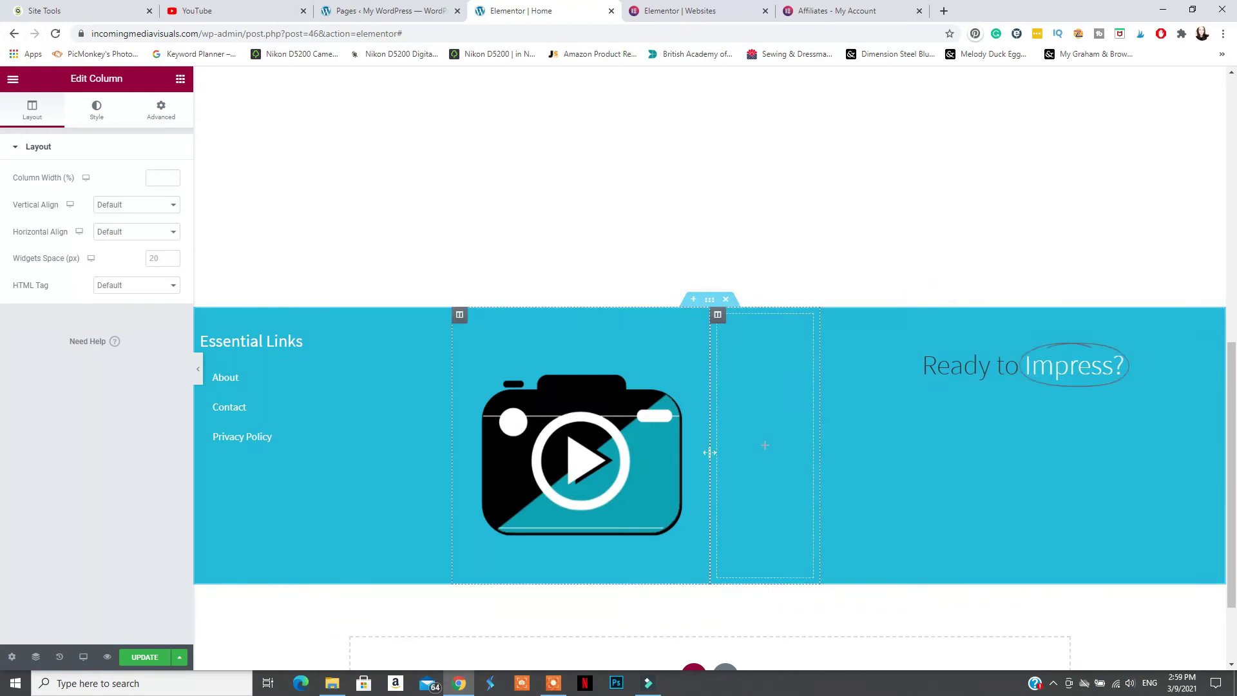
drag(709, 453, 721, 401)
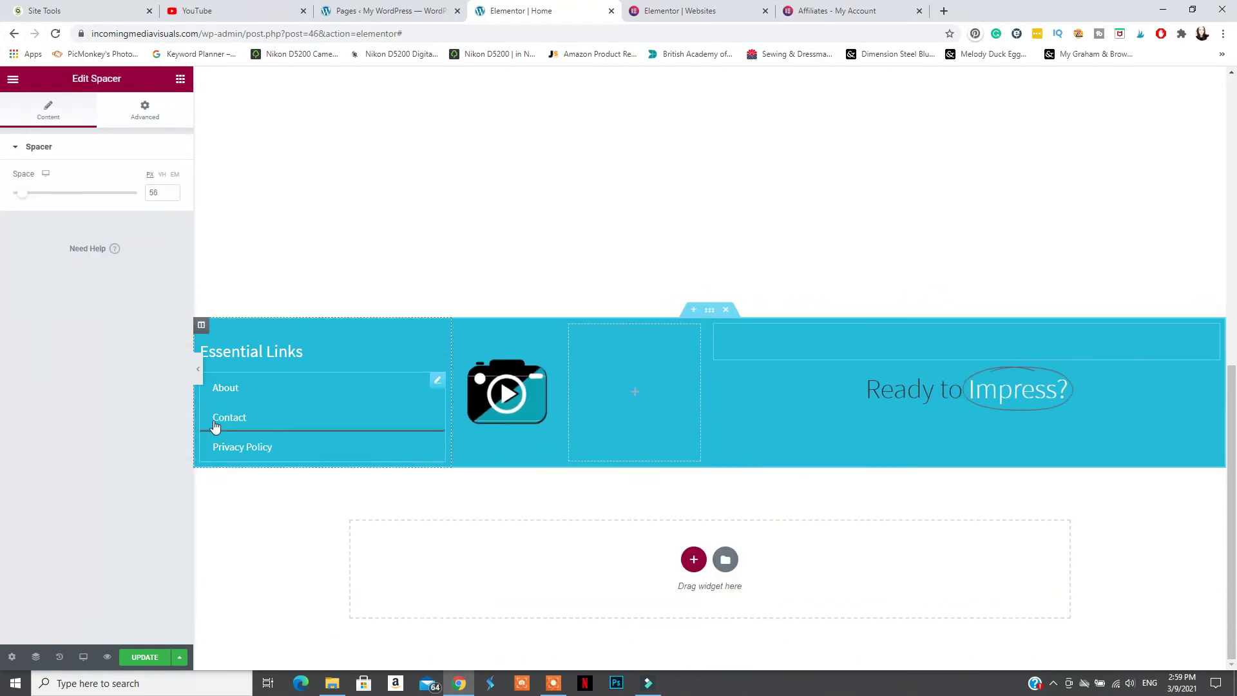
right_click(487, 465)
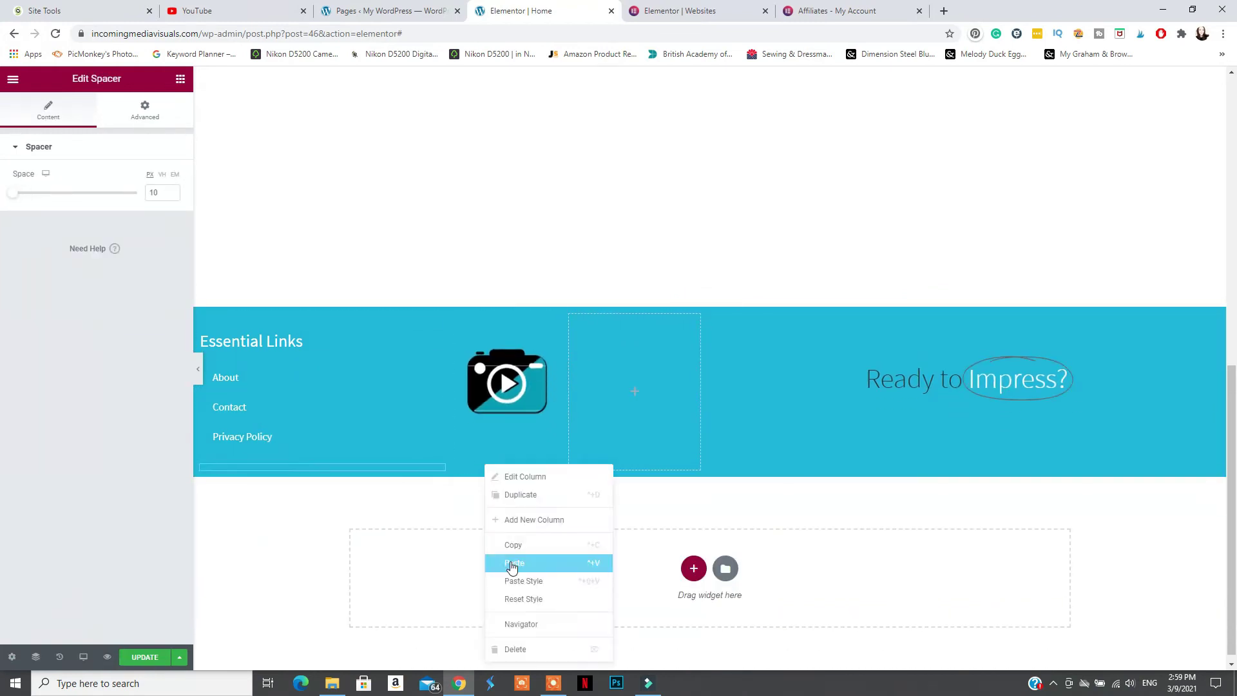
click(513, 563)
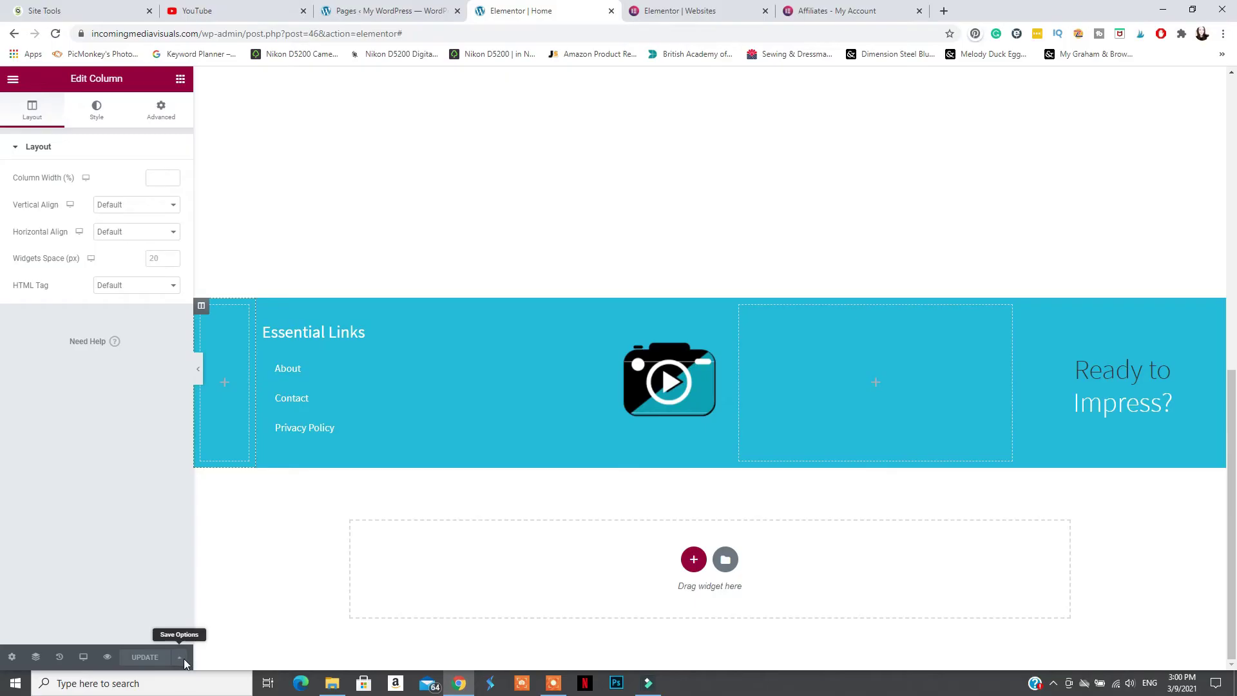
- Save the Home page to the library as a template named "Basic Page Template"
click(184, 660)
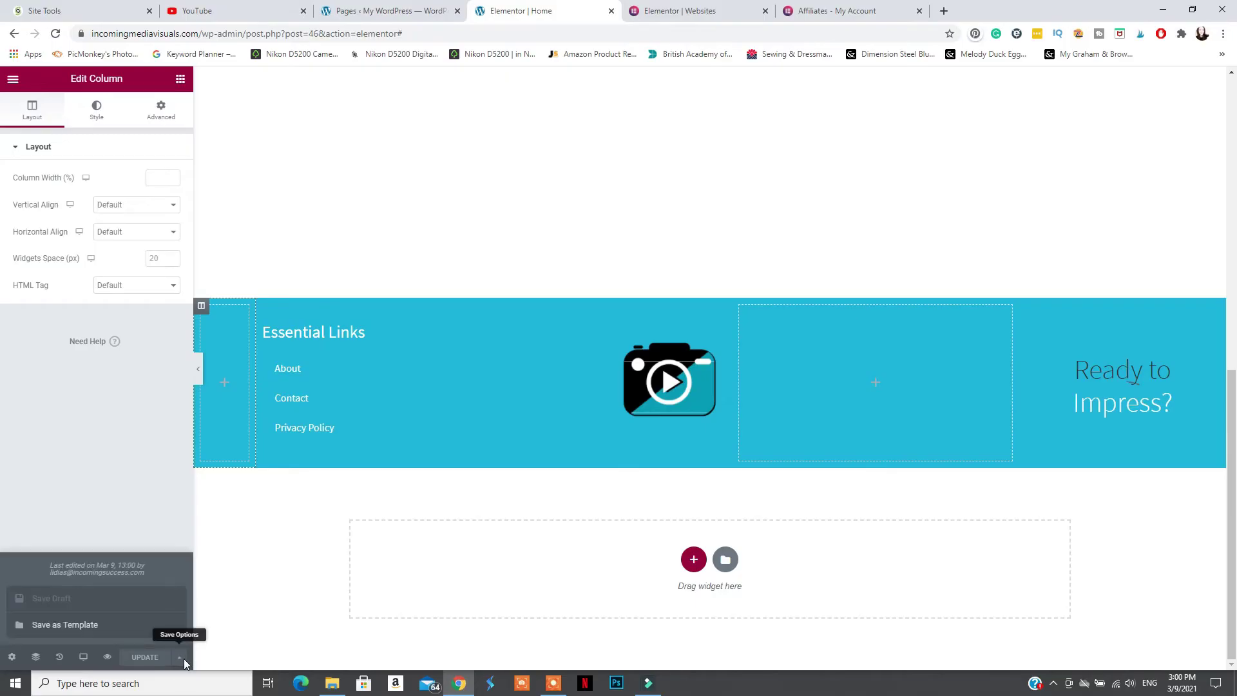
click(62, 622)
click(565, 355)
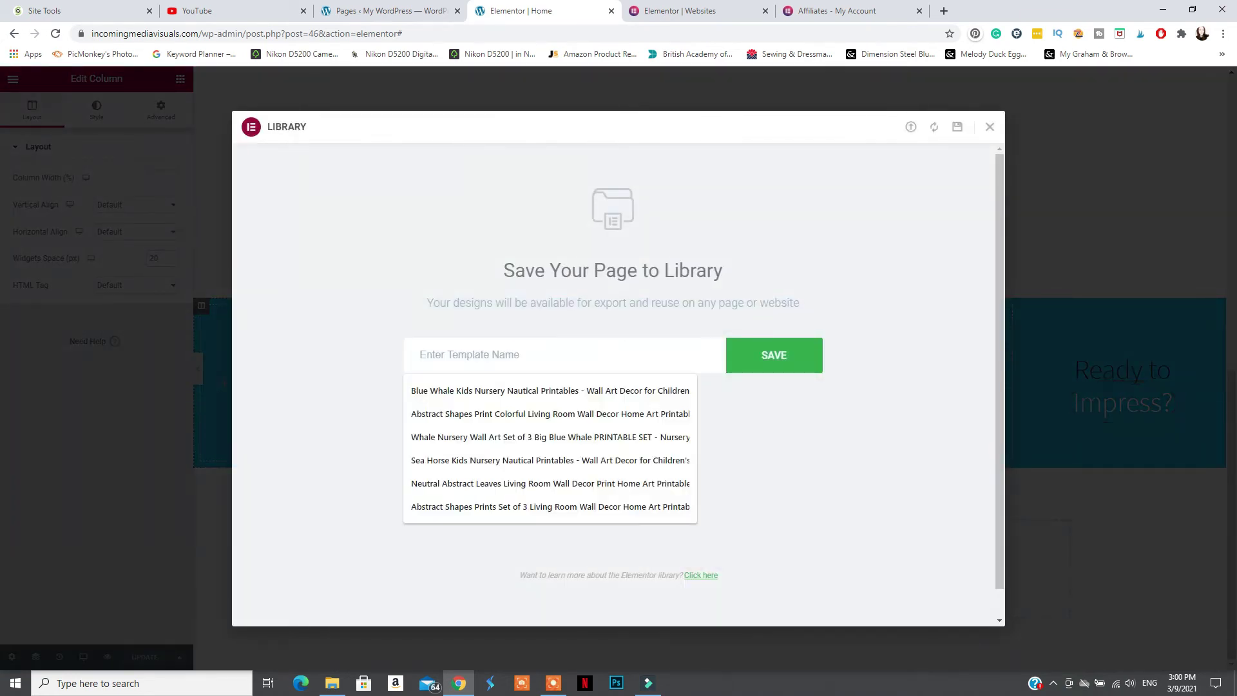
text(Basic Page Template)
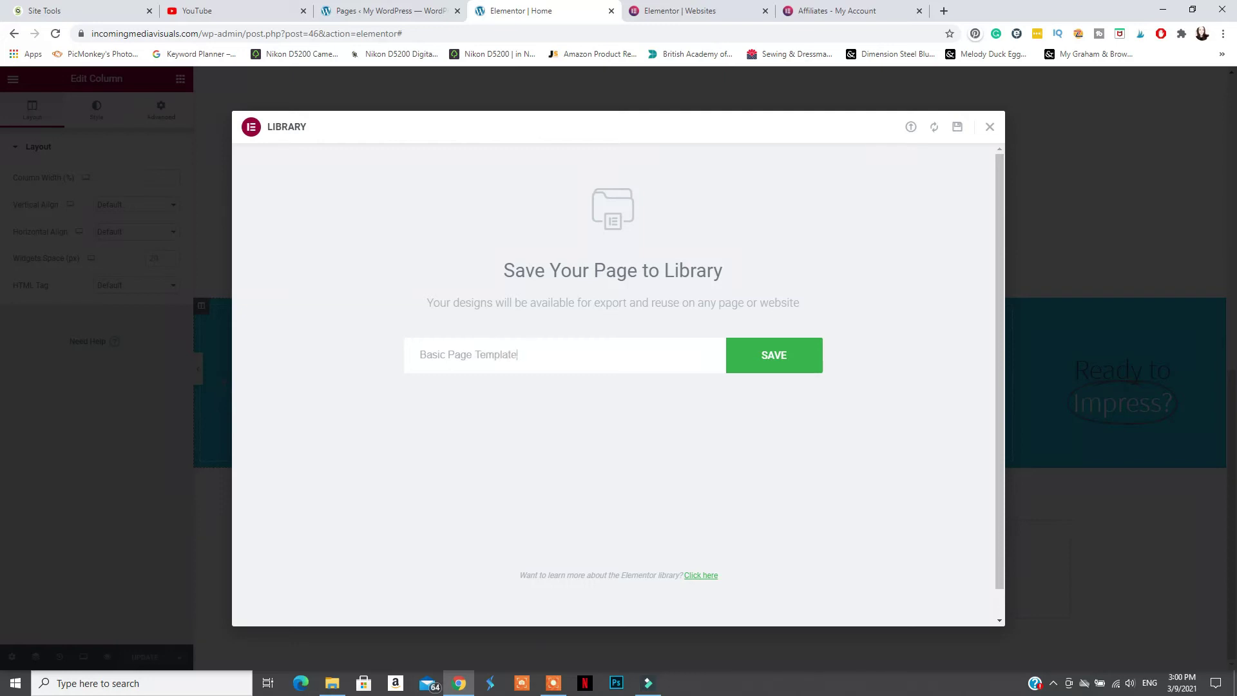
click(788, 366)
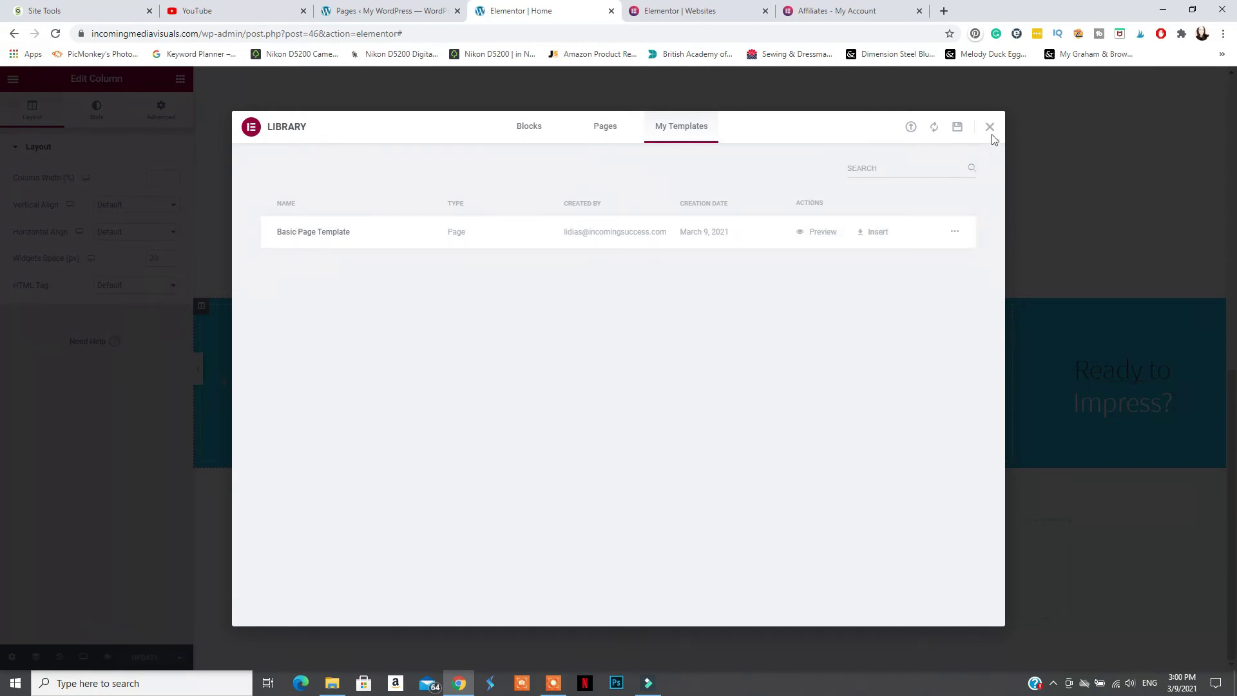
- Open the About page in the Elementor editor and set its page layout to Elementor Canvas
click(155, 173)
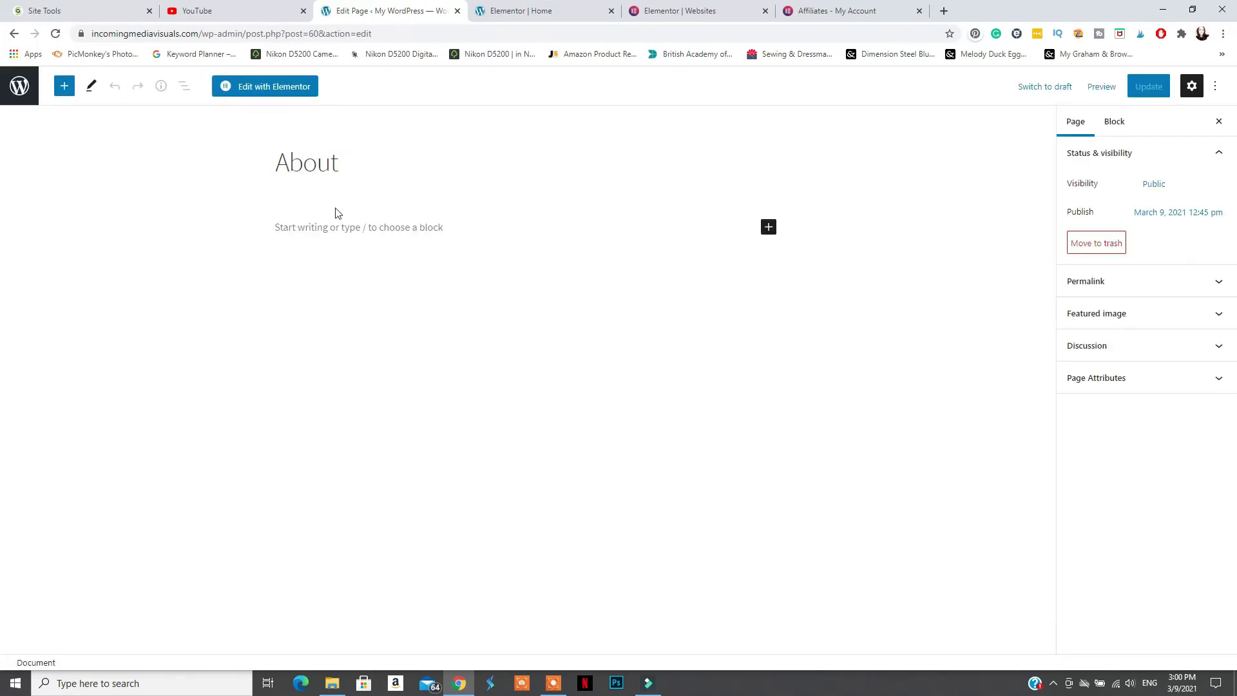
click(274, 87)
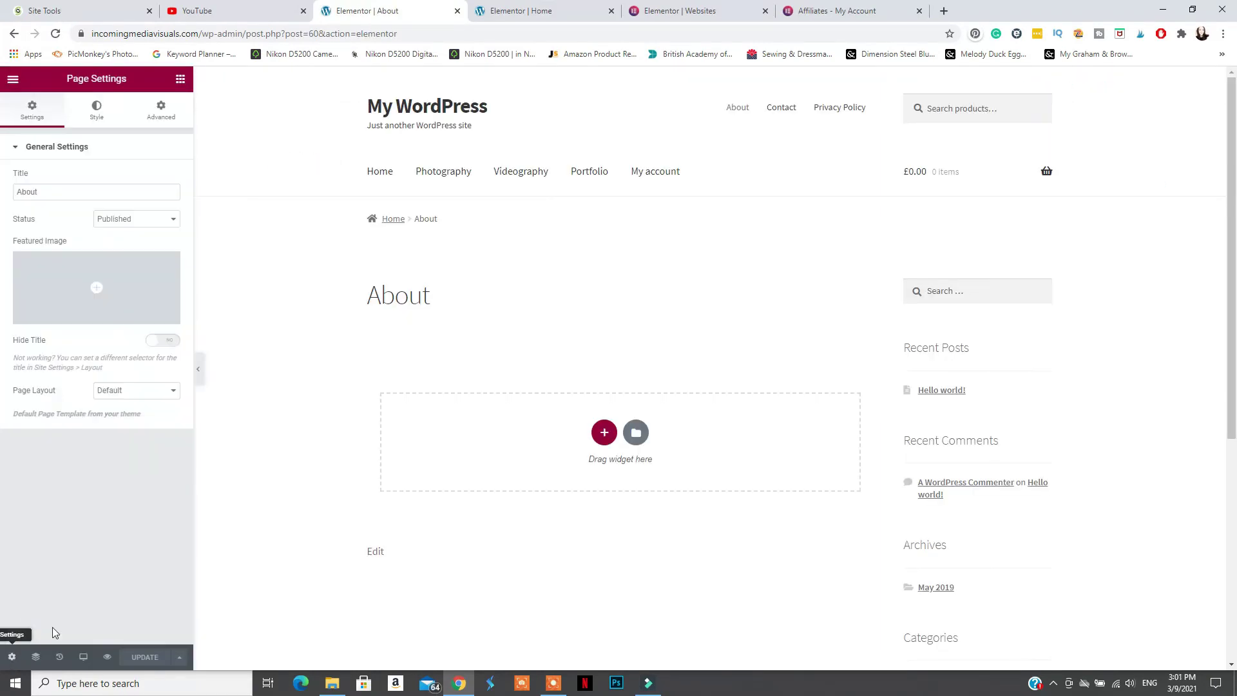
click(136, 394)
click(139, 416)
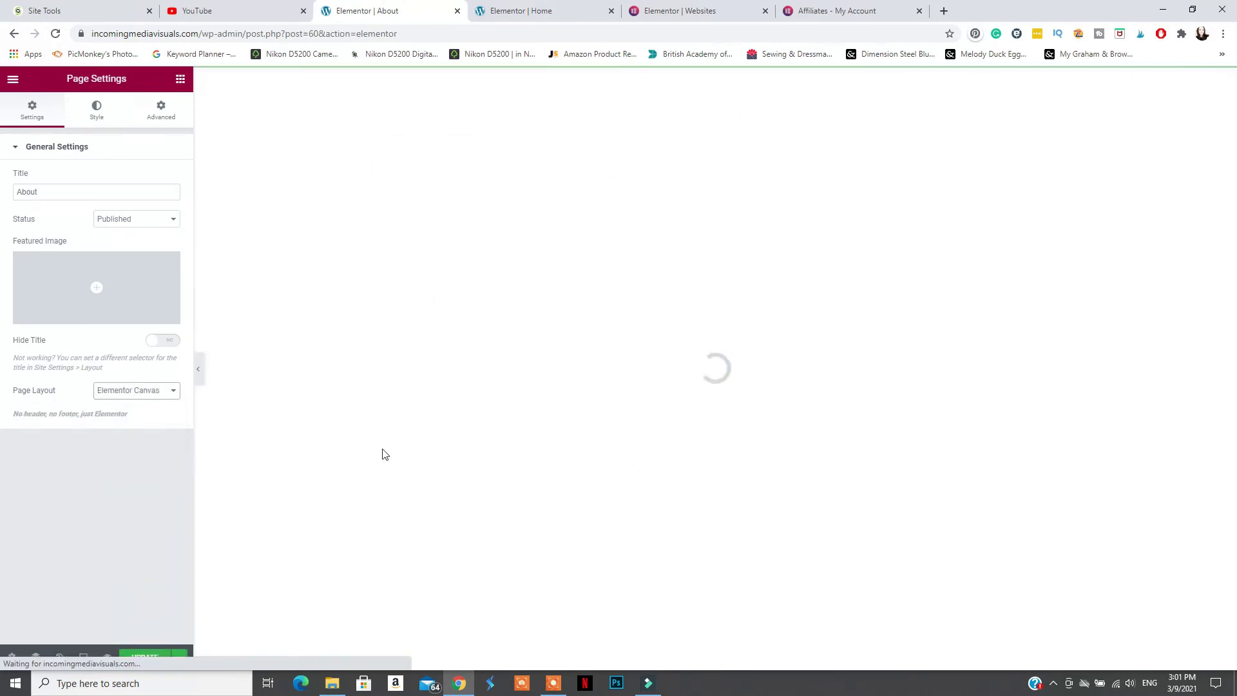
- Insert the saved Basic Page Template into the About page with its document settings and review the full-width layout
click(732, 172)
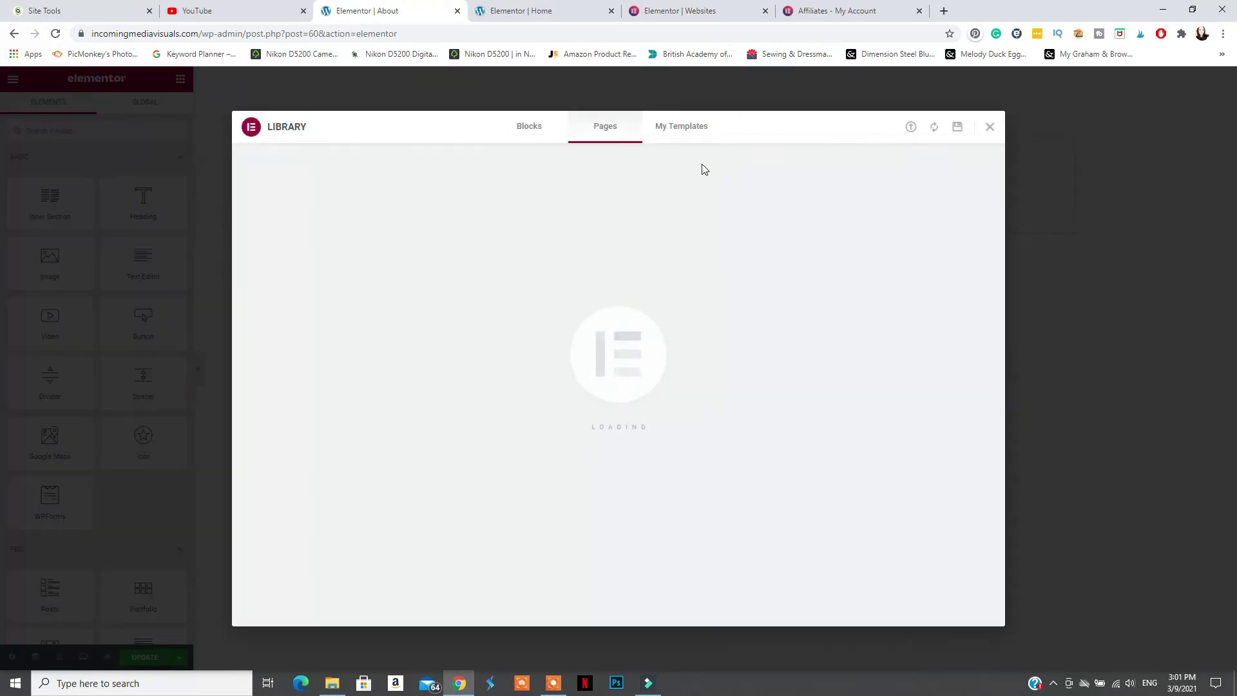
click(670, 132)
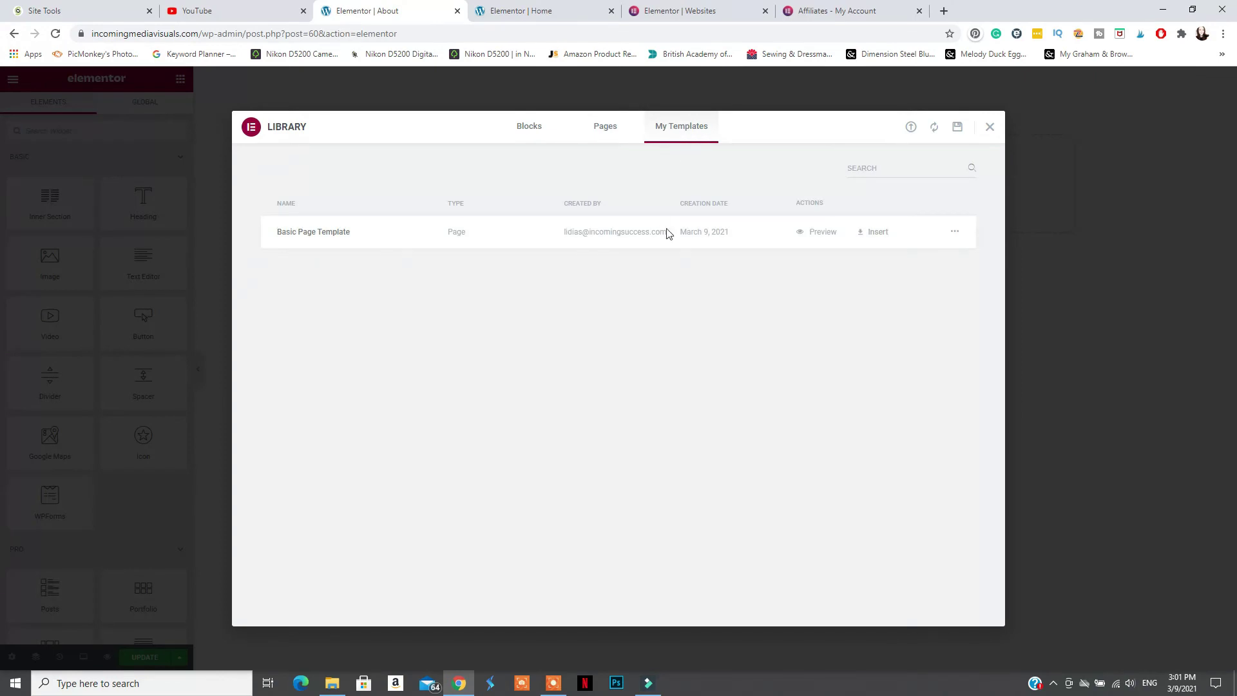
click(871, 232)
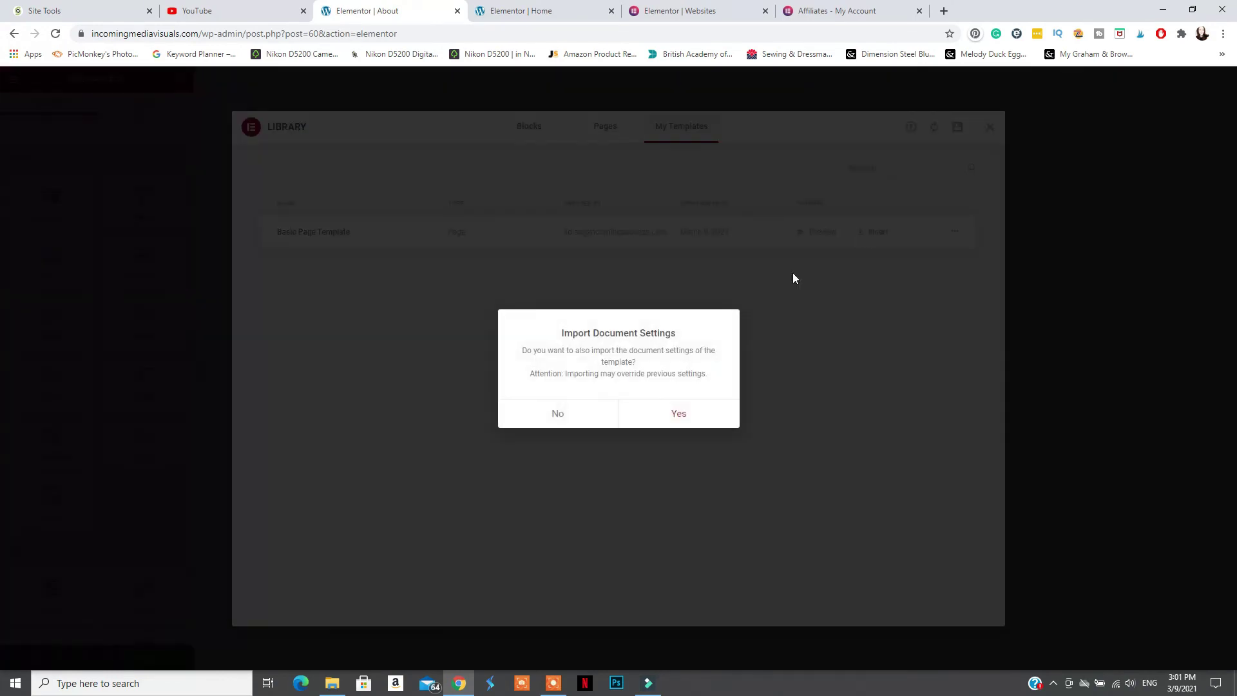
click(688, 419)
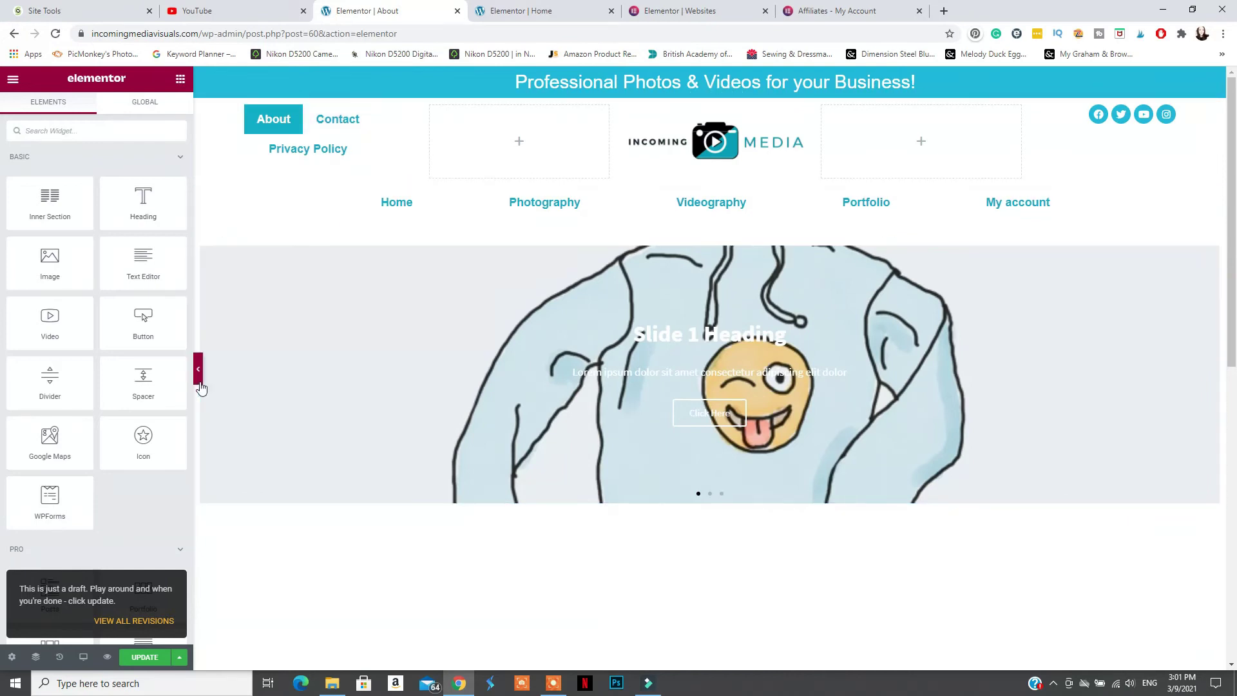
click(199, 370)
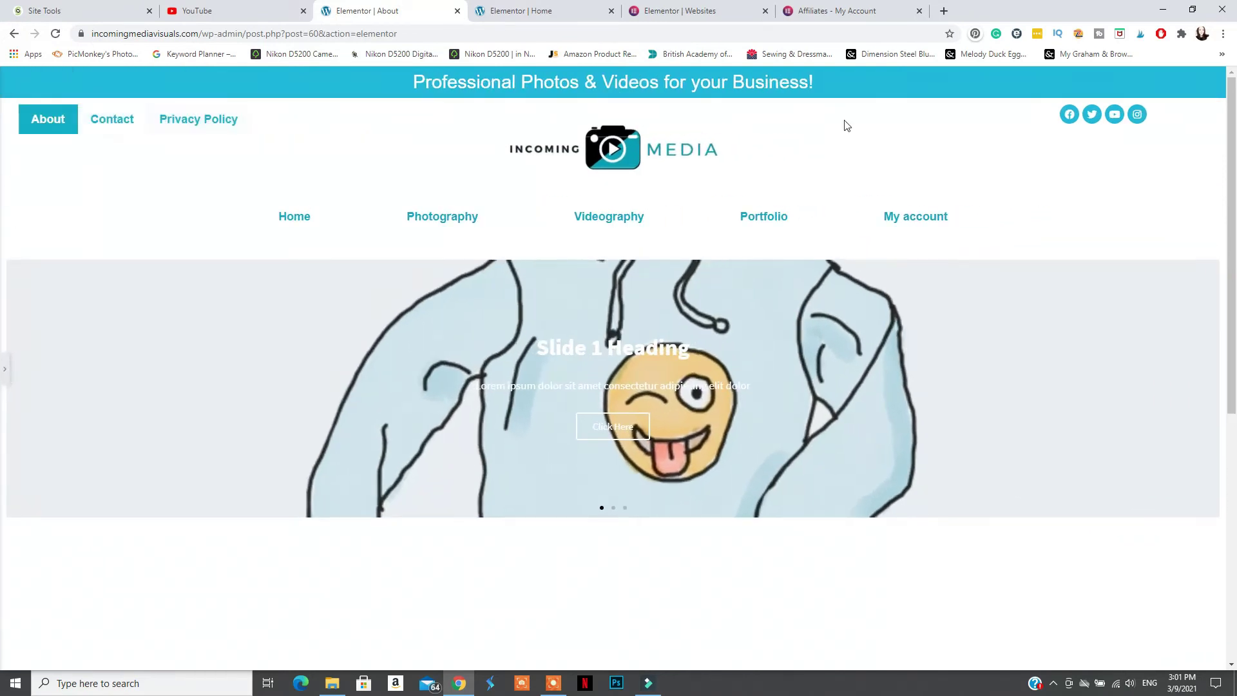
scroll(609, 378, down, 7)
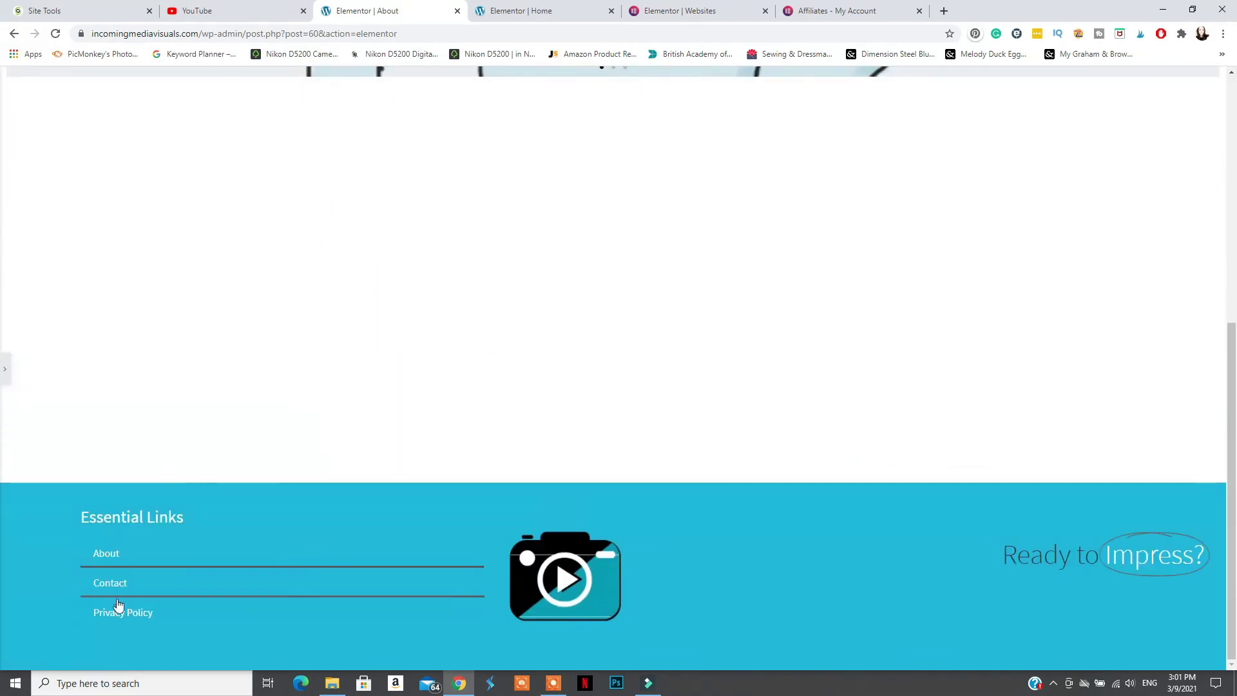
scroll(1139, 531, up, 2)
scroll(1139, 530, up, 5)
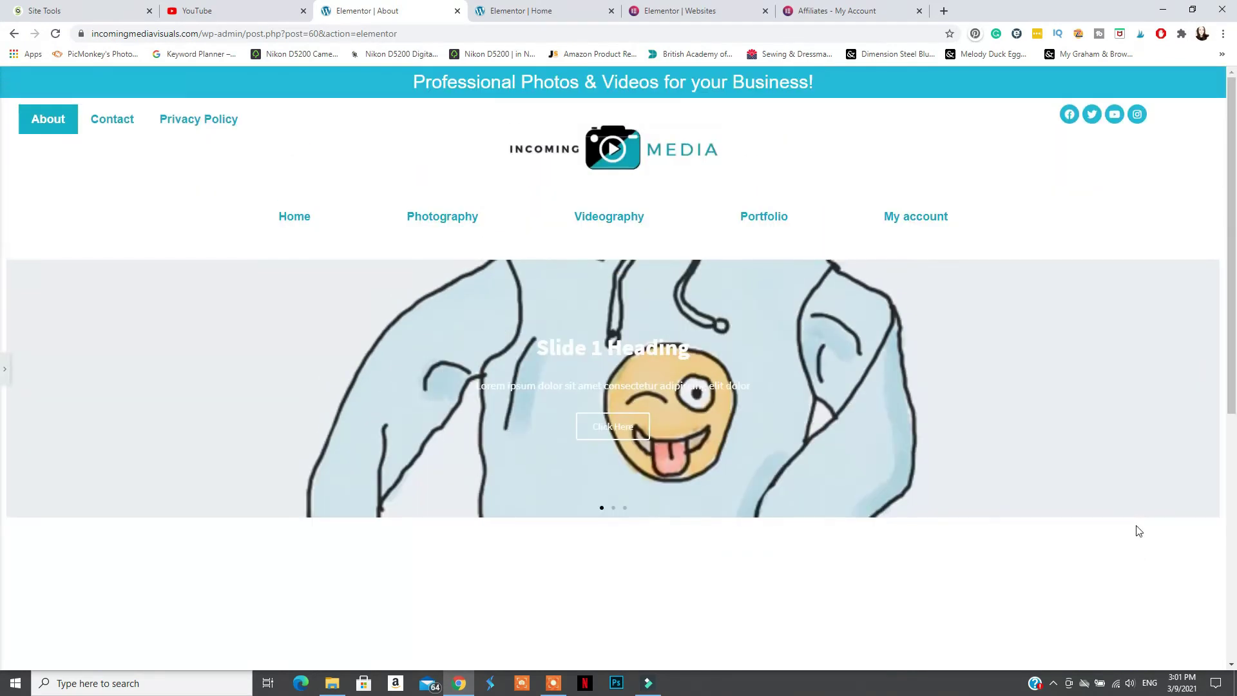